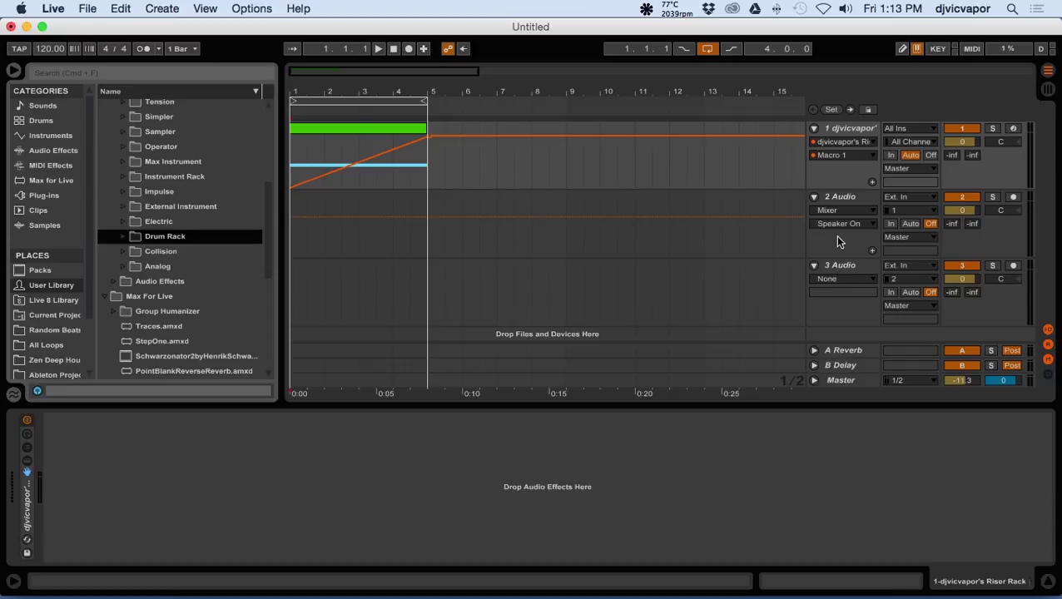
# Insert a MIDI track directly below the riser track and deactivate the riser track.
pyautogui.rightClick(836, 202)
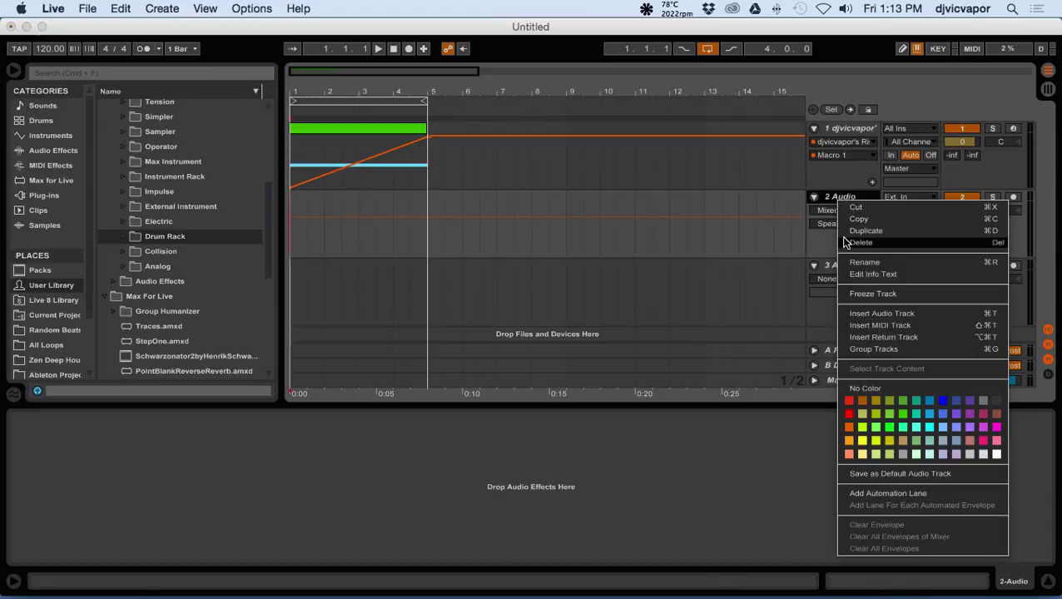
pyautogui.click(844, 326)
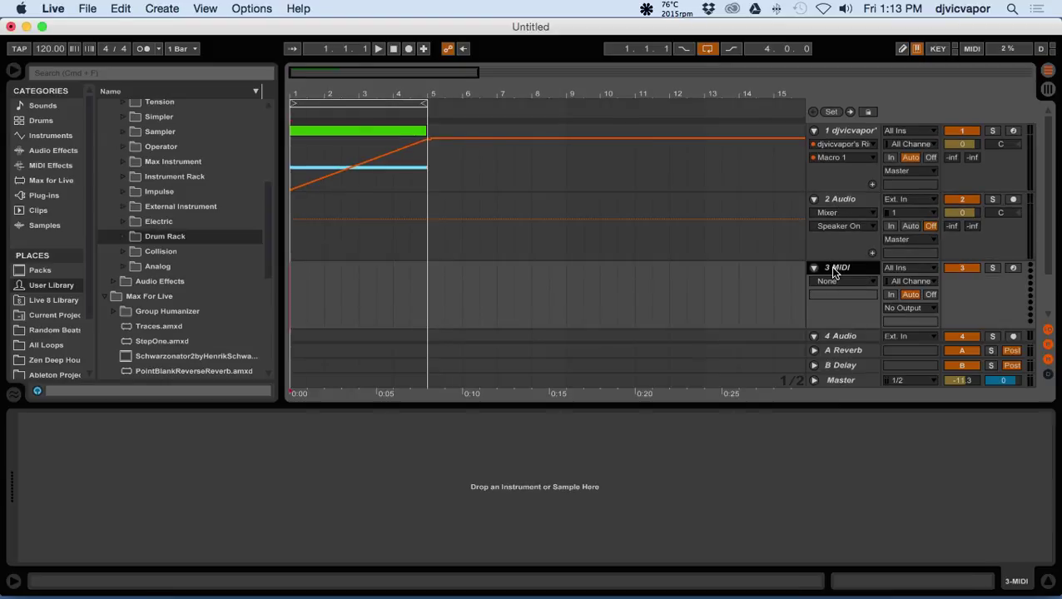
pyautogui.moveTo(836, 266); pyautogui.dragTo(811, 212)
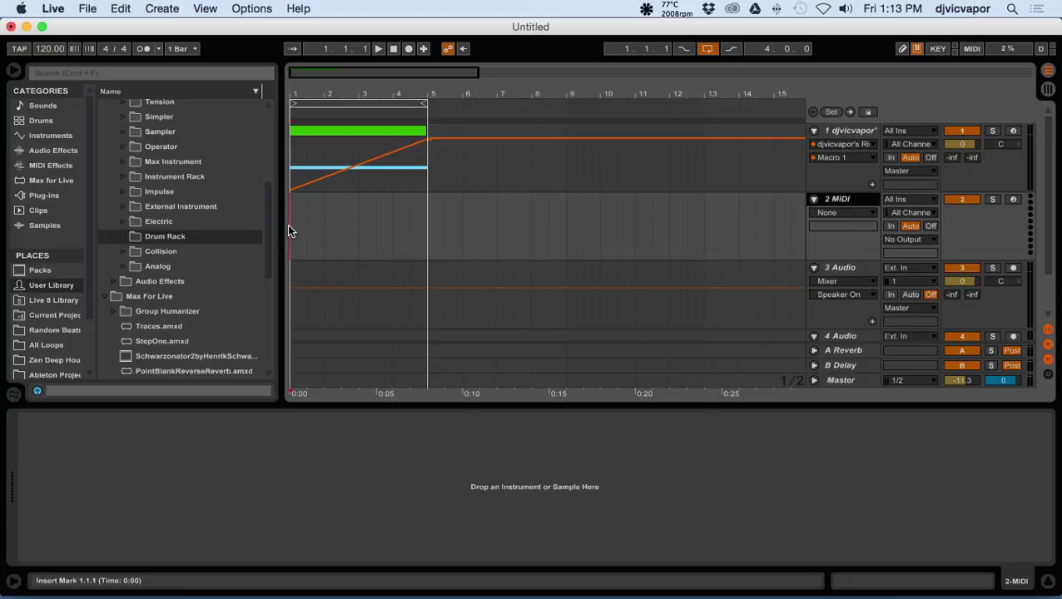
pyautogui.click(953, 133)
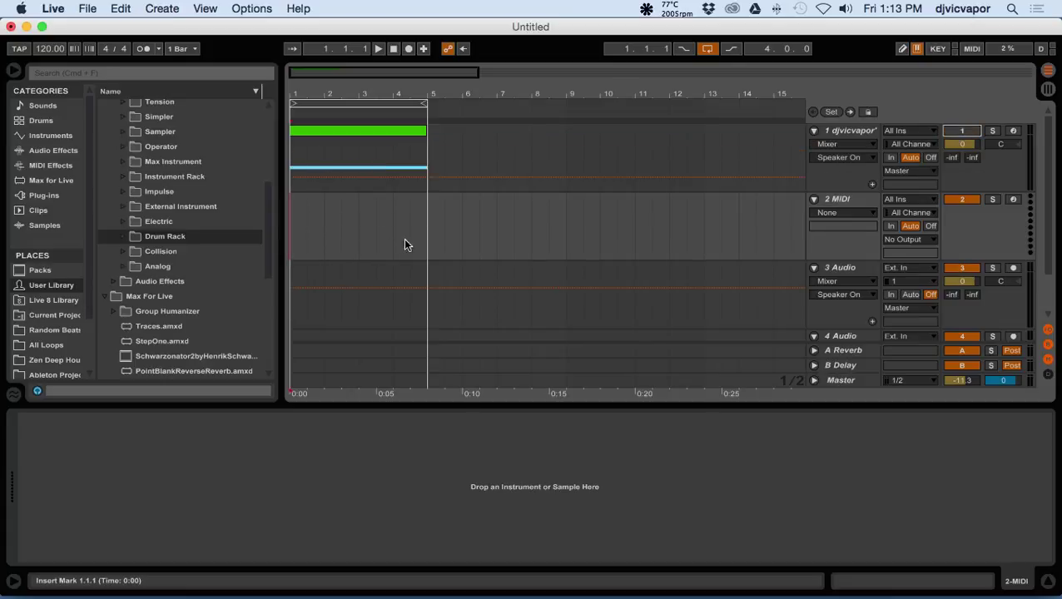
# Insert a three-bar MIDI clip from bar 5 to bar 8 on the new track and loop its range.
pyautogui.moveTo(431, 230); pyautogui.dragTo(521, 222)
pyautogui.rightClick(498, 213)
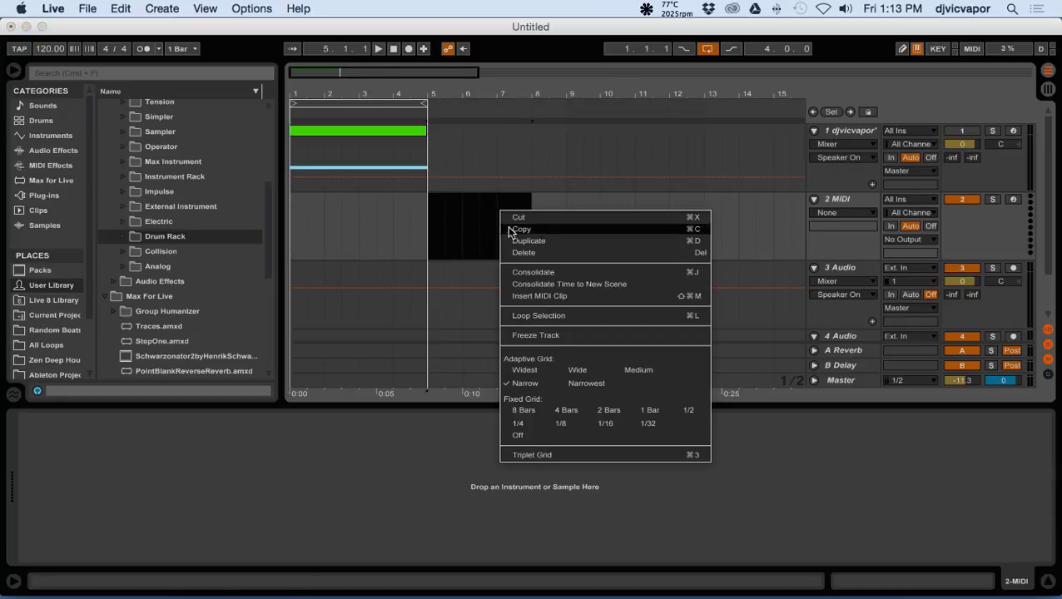
pyautogui.click(513, 295)
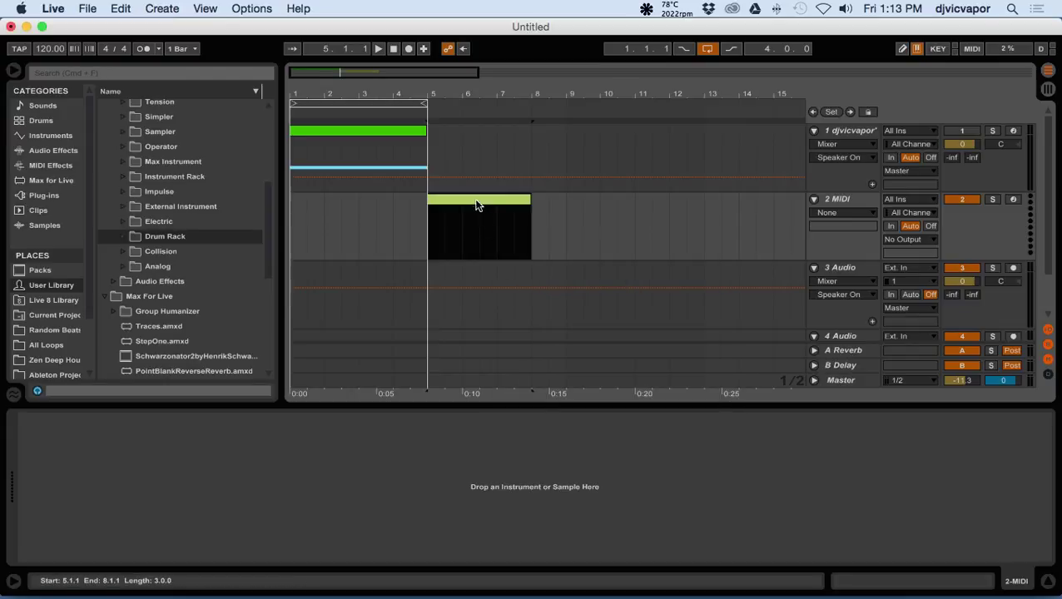
pyautogui.rightClick(476, 202)
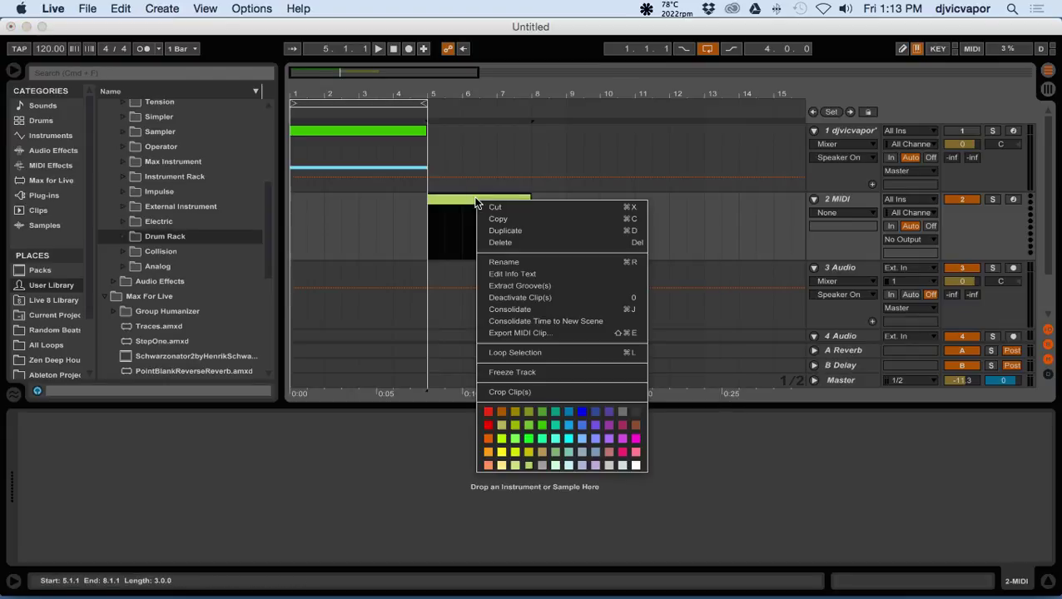
pyautogui.click(499, 353)
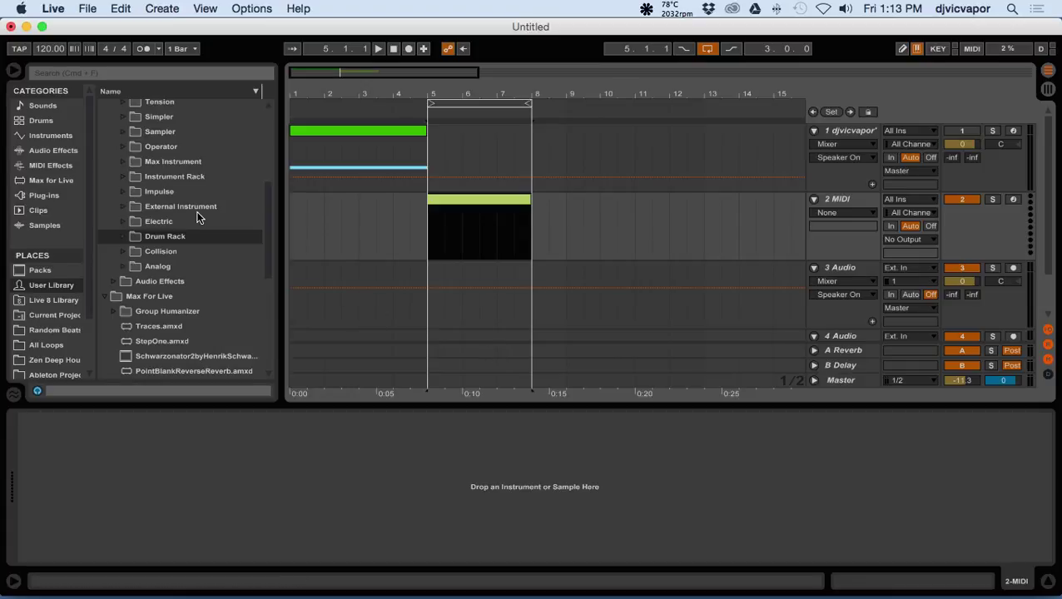
# Load an empty Sampler instrument onto the MIDI track.
pyautogui.click(51, 137)
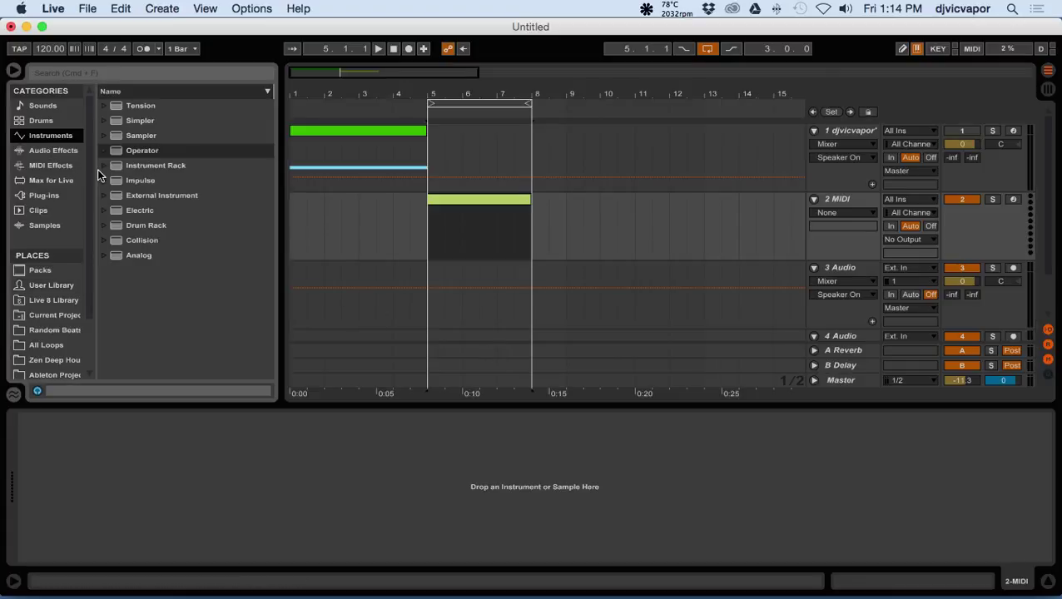
pyautogui.click(104, 135)
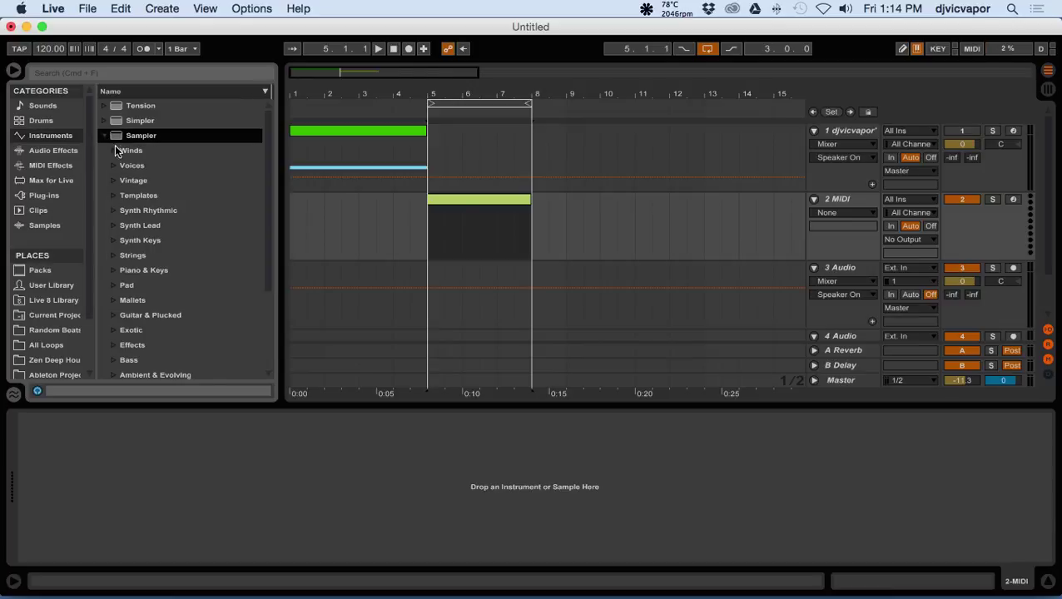
pyautogui.moveTo(116, 140); pyautogui.dragTo(466, 238)
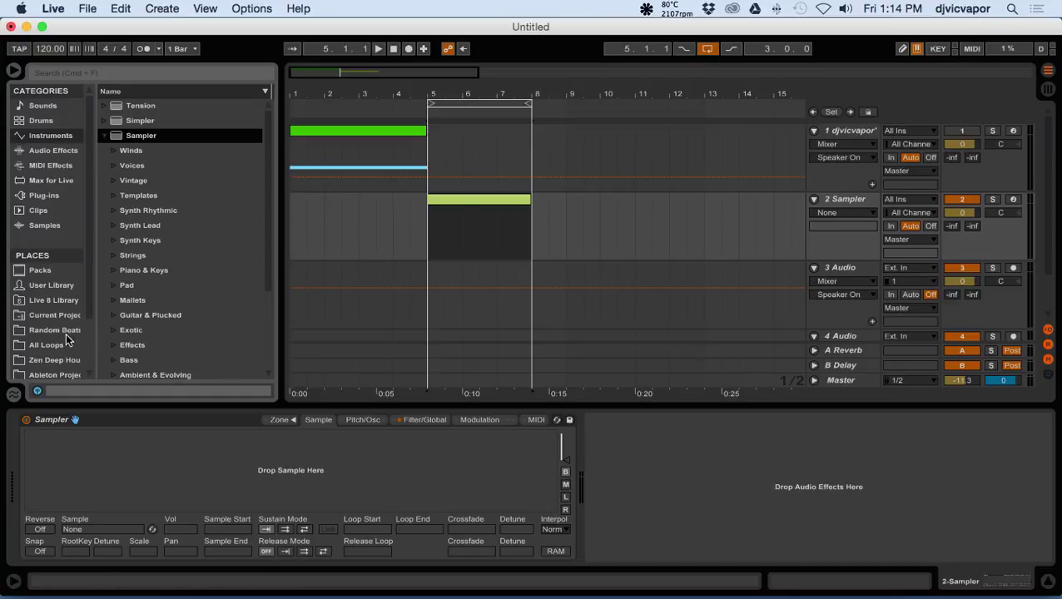
# Browse the Samples place to the Crash folder inside 8-Cymbal and preview BT-Cymbal Crash 606 Loose.wav.
pyautogui.scroll(-2, 58, 336)
pyautogui.click(45, 359)
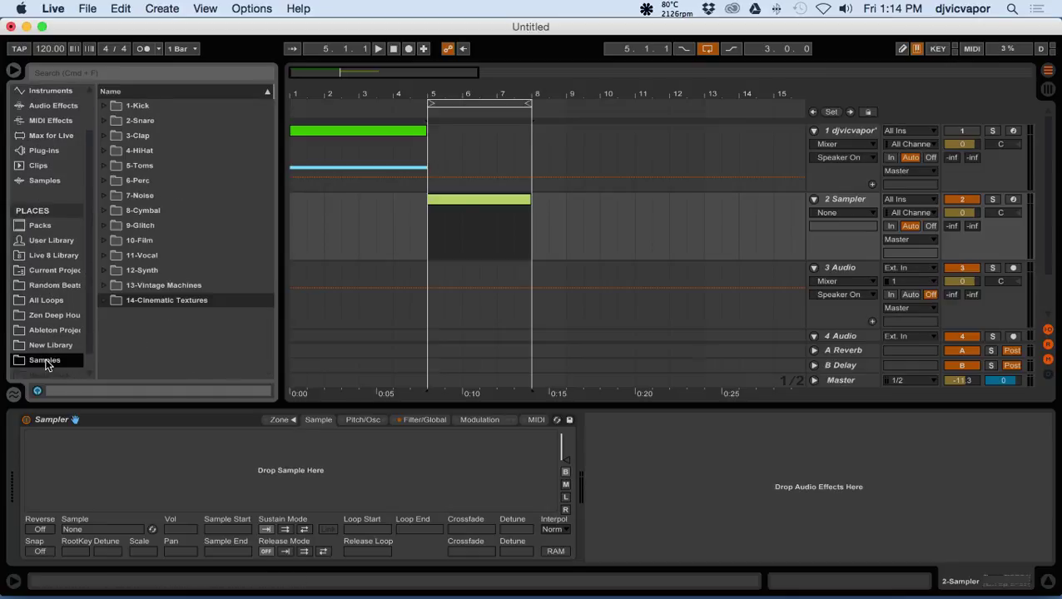
pyautogui.click(103, 209)
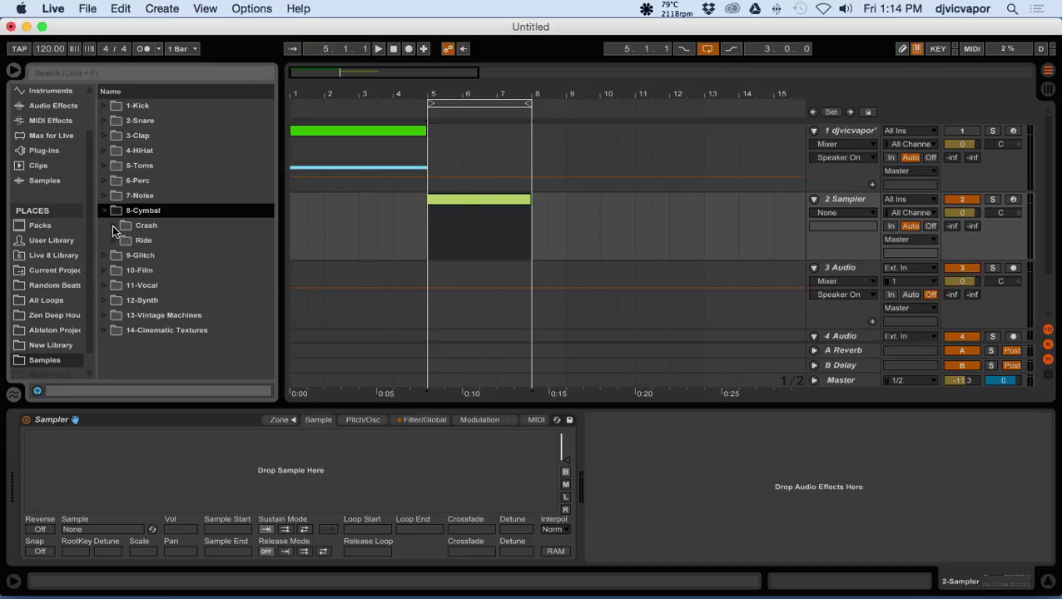
pyautogui.click(113, 224)
pyautogui.click(142, 299)
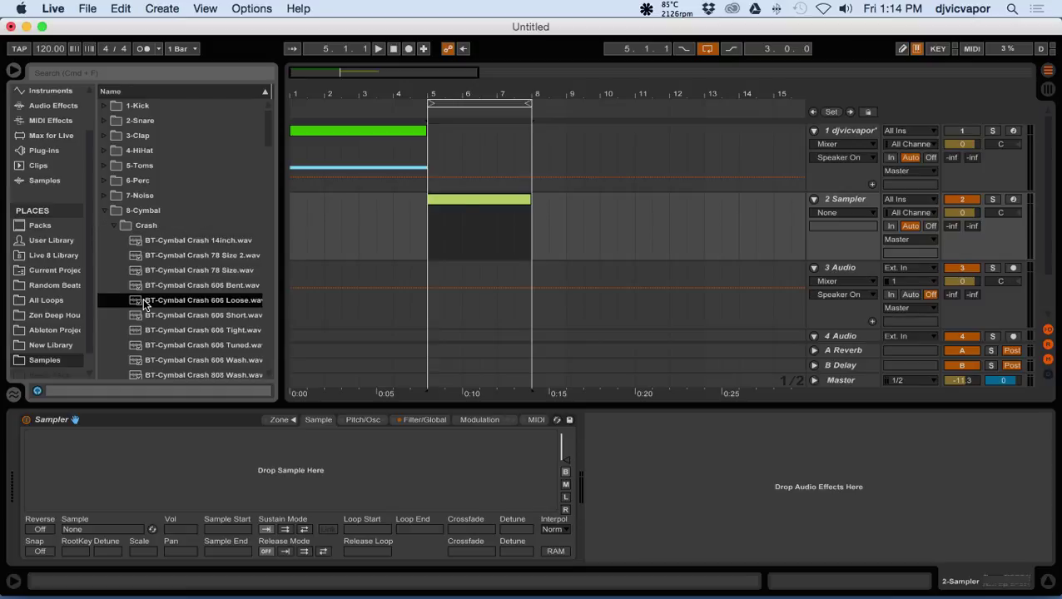
# Audition further crash samples, from the 606 and 909 variants through Acoustic Cho. to Alctraz.
pyautogui.press('Down')
pyautogui.press('Down')
pyautogui.press('Down')
pyautogui.press('Down')
pyautogui.press('Down')
pyautogui.press('Down')
pyautogui.press('Down')
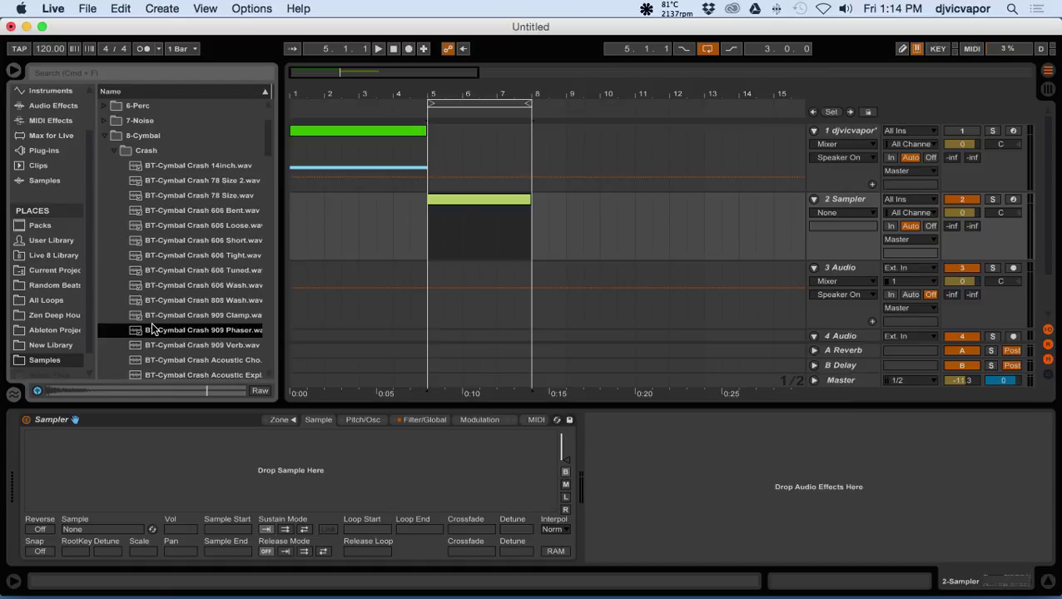
pyautogui.scroll(-4, 152, 329)
pyautogui.click(150, 303)
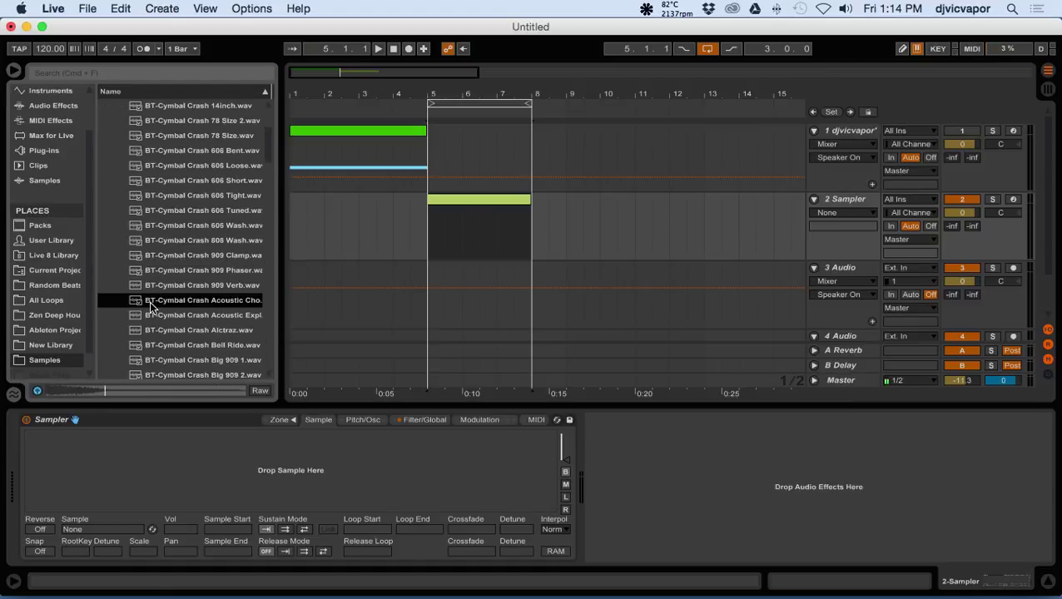
pyautogui.click(153, 330)
pyautogui.scroll(-4, 152, 330)
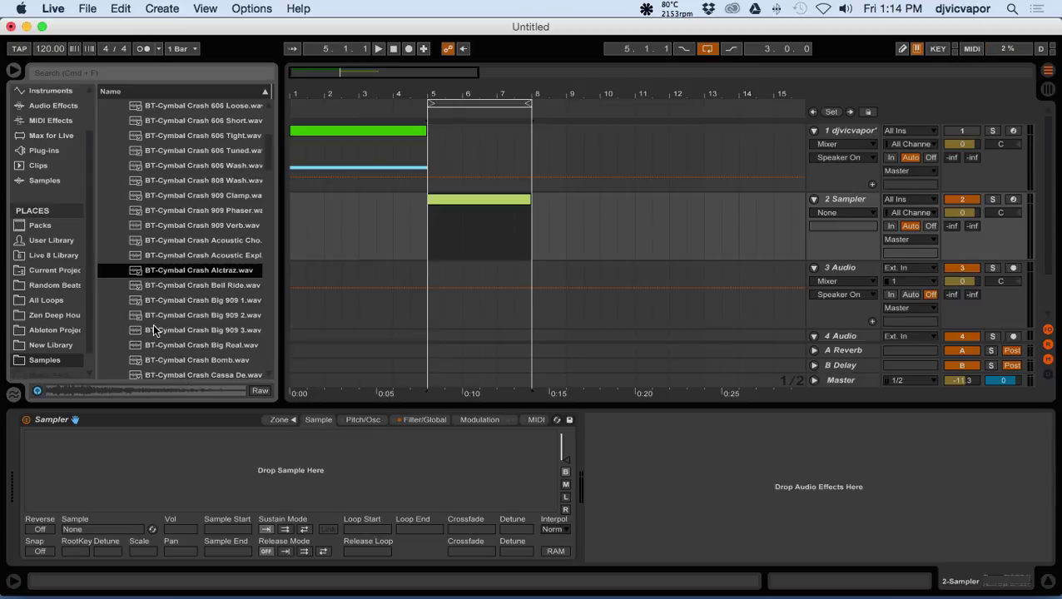
# Preview BT-Cymbal Crash Big 909 3.wav and load it into the Sampler.
pyautogui.click(152, 330)
pyautogui.scroll(-3, 140, 291)
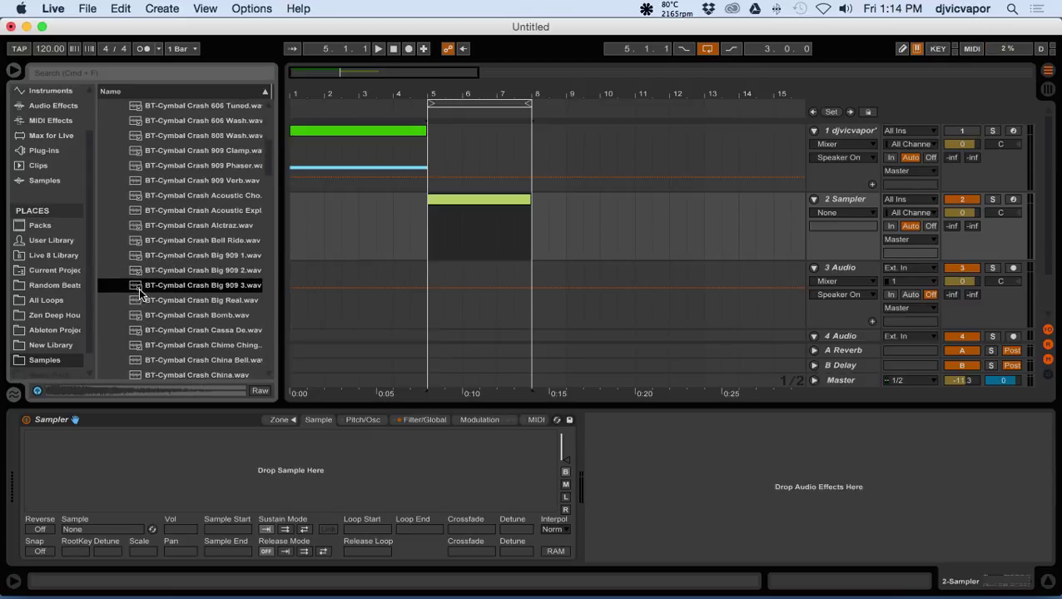
pyautogui.moveTo(138, 287); pyautogui.dragTo(155, 469)
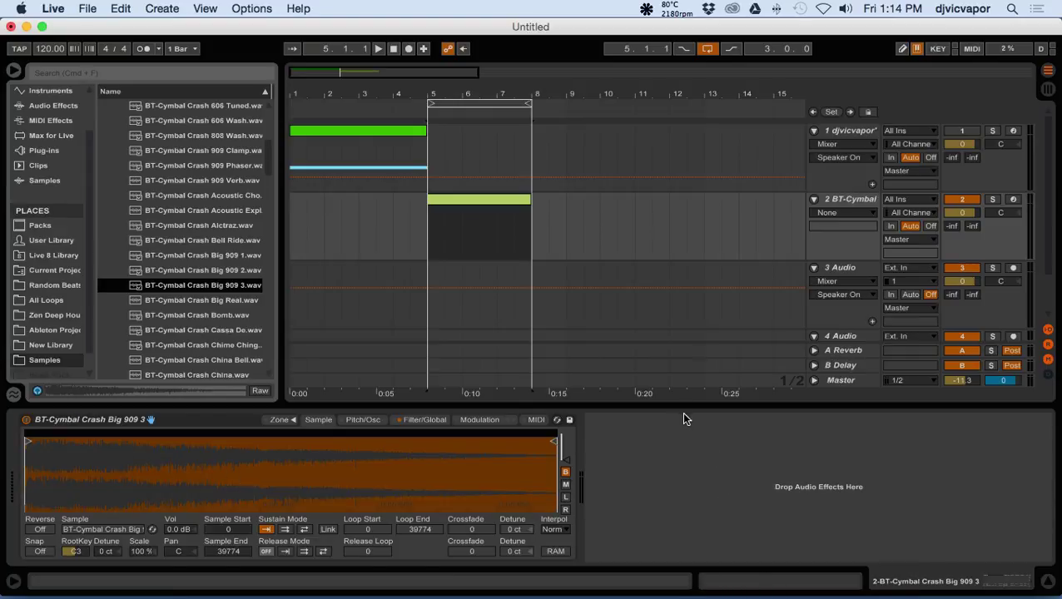
# Draw a G3 note spanning all three bars of the MIDI clip and fold the note view to used pitches.
pyautogui.doubleClick(471, 199)
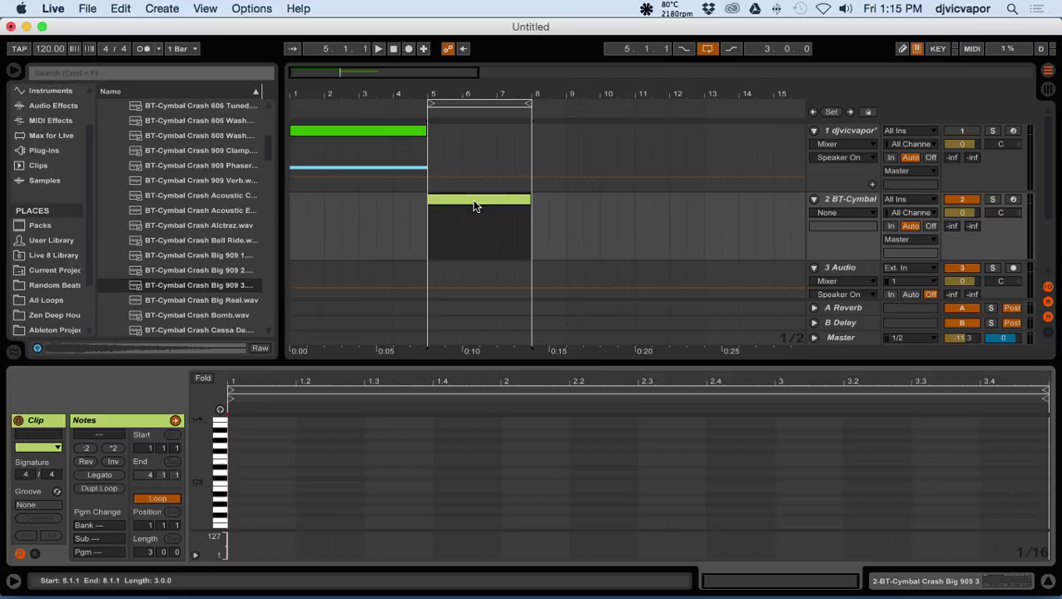
pyautogui.click(237, 449)
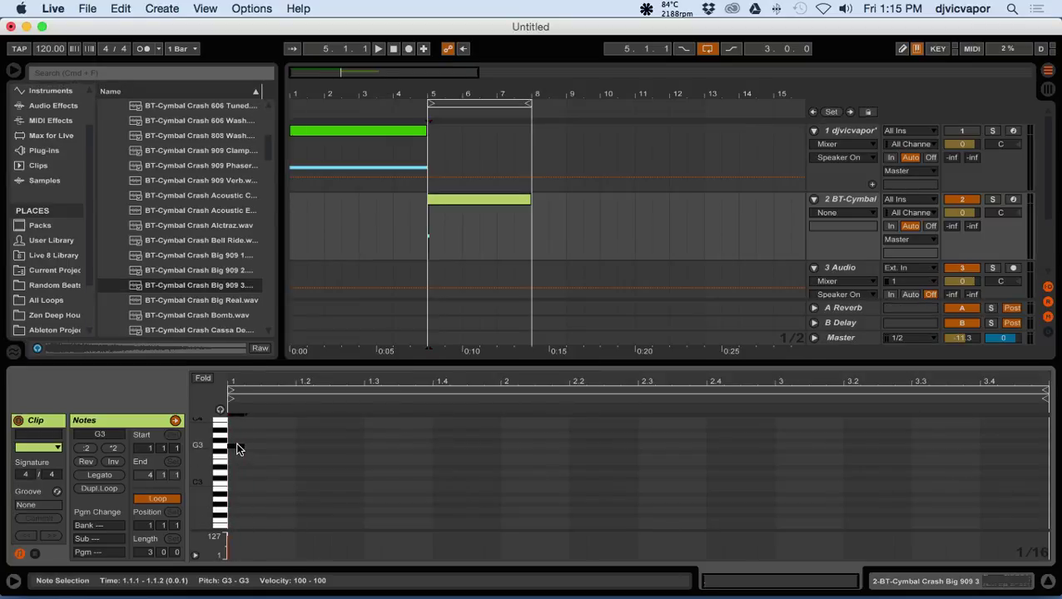
pyautogui.moveTo(239, 447); pyautogui.dragTo(1043, 447)
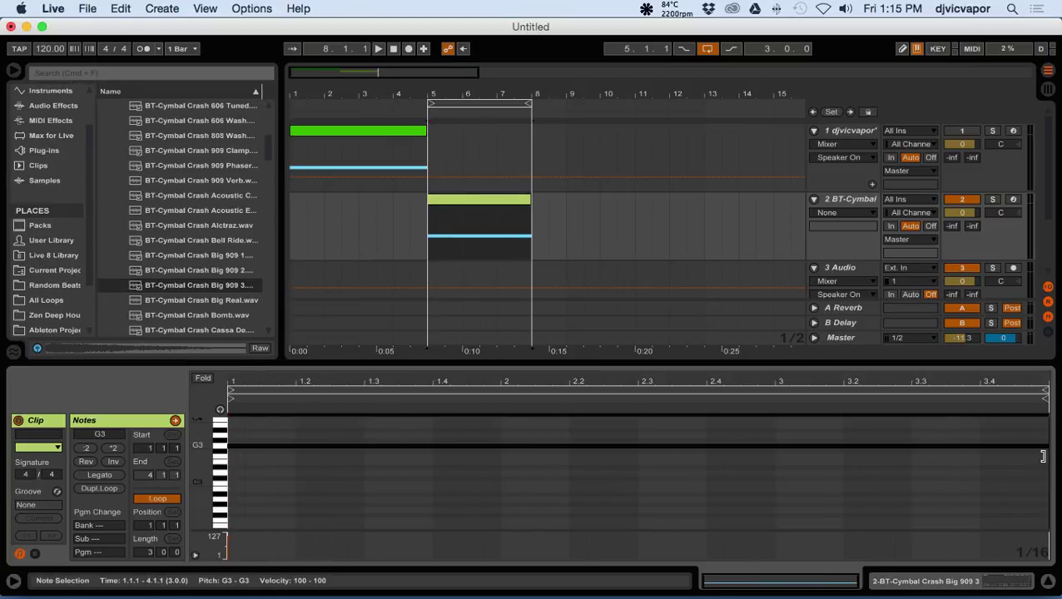
pyautogui.click(204, 382)
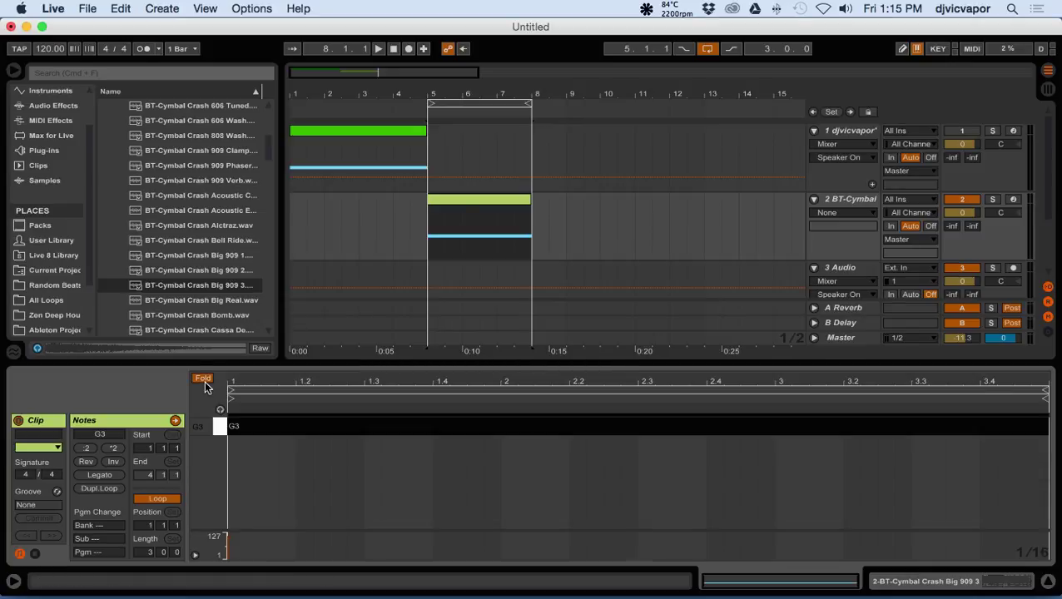
pyautogui.click(282, 468)
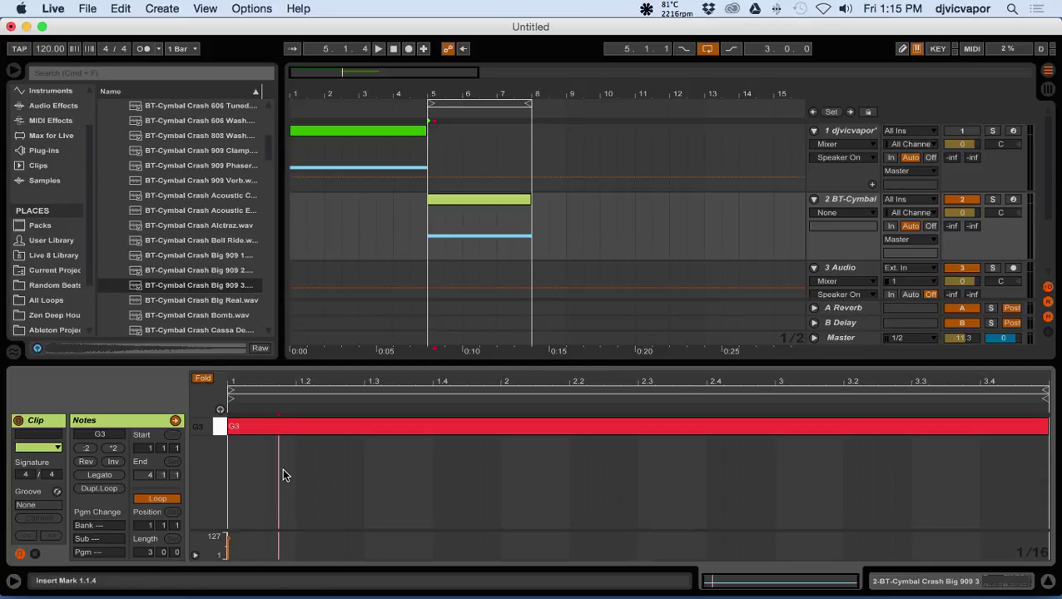
# Play the arrangement from just before bar 5 and display the crash track's Sampler.
pyautogui.click(422, 109)
pyautogui.click(416, 107)
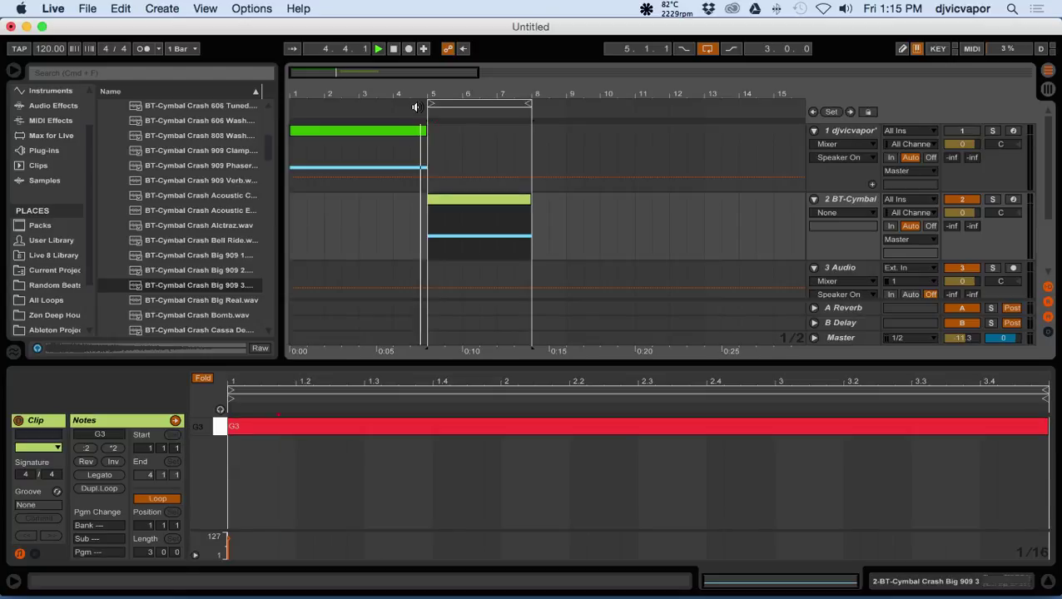
pyautogui.click(833, 200)
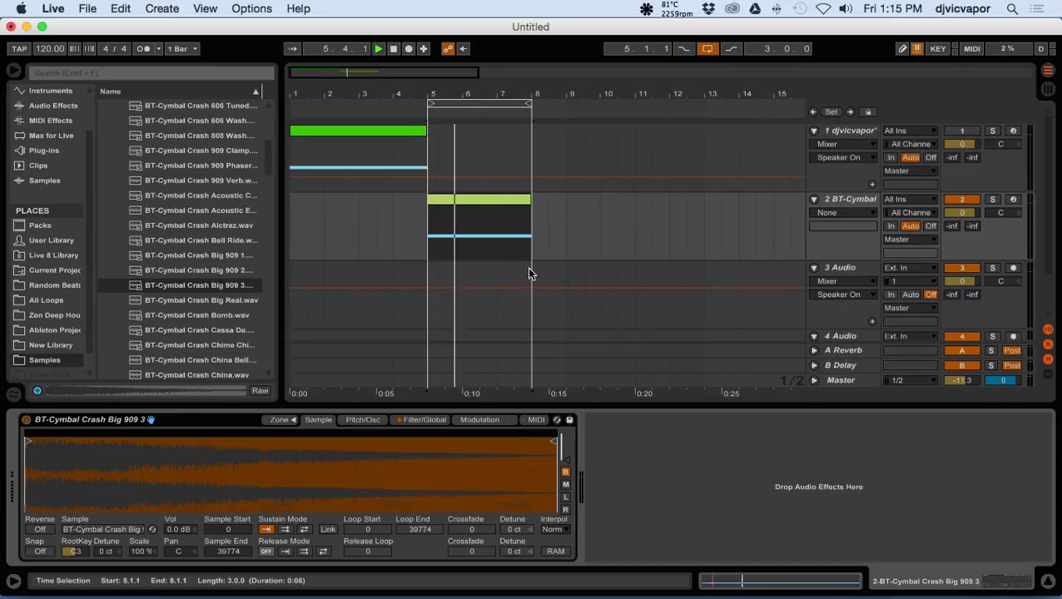
# Transpose the crash clip's full-length note to F3 in the unfolded note editor, then fold the view again.
pyautogui.click(468, 202)
pyautogui.doubleClick(468, 207)
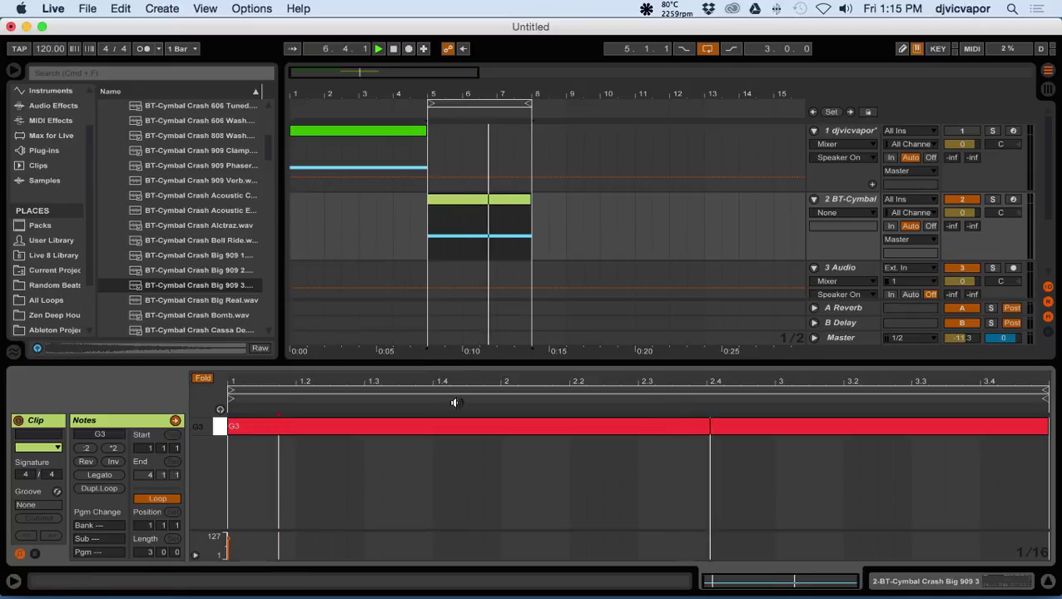
pyautogui.click(201, 379)
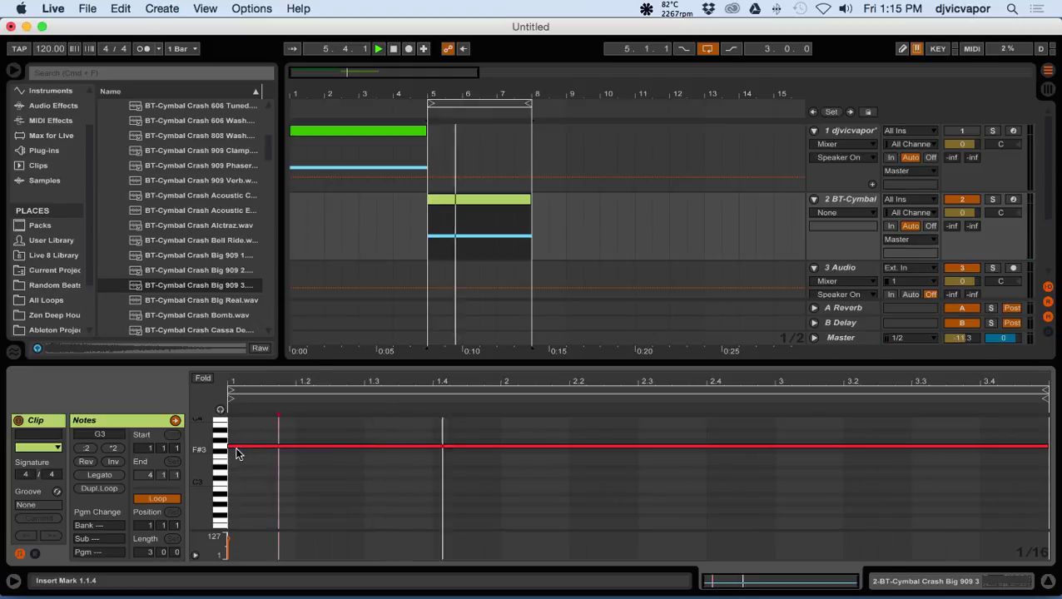
pyautogui.moveTo(199, 447); pyautogui.dragTo(224, 448)
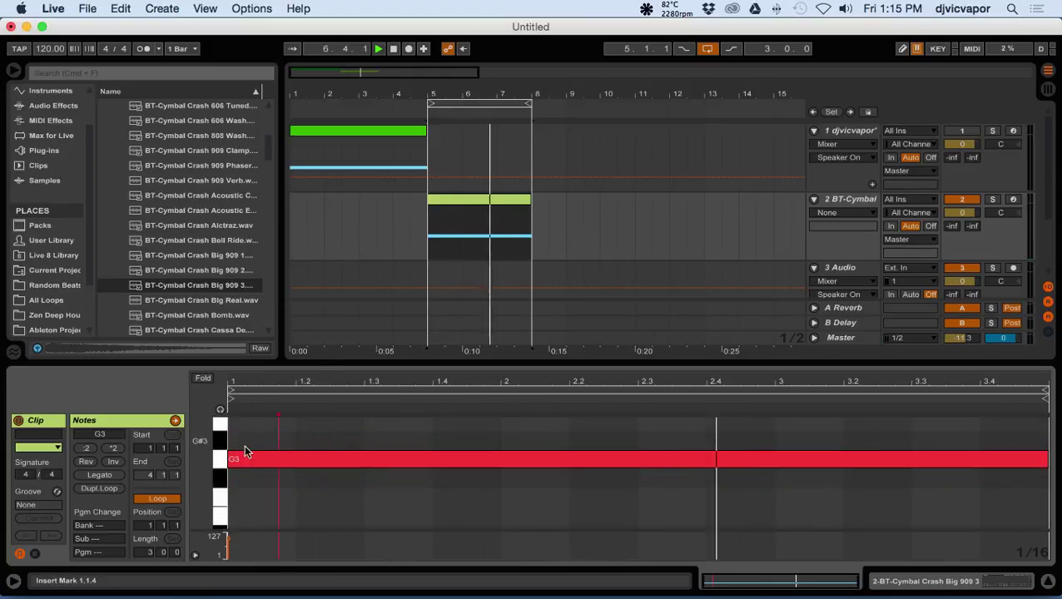
pyautogui.click(280, 461)
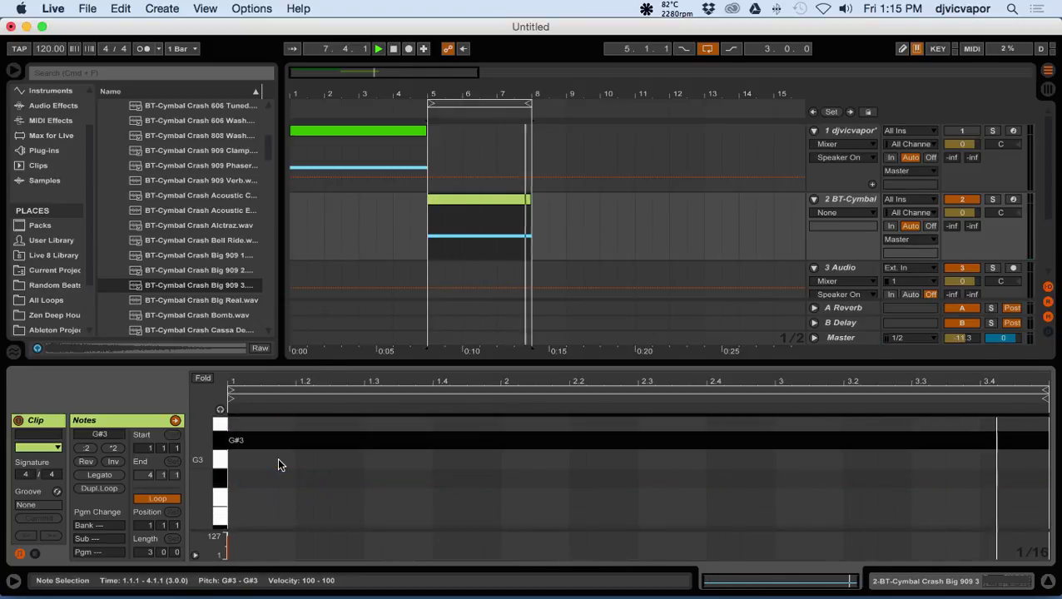
pyautogui.press('Down')
pyautogui.press('Down')
pyautogui.press('Down')
pyautogui.press('Down')
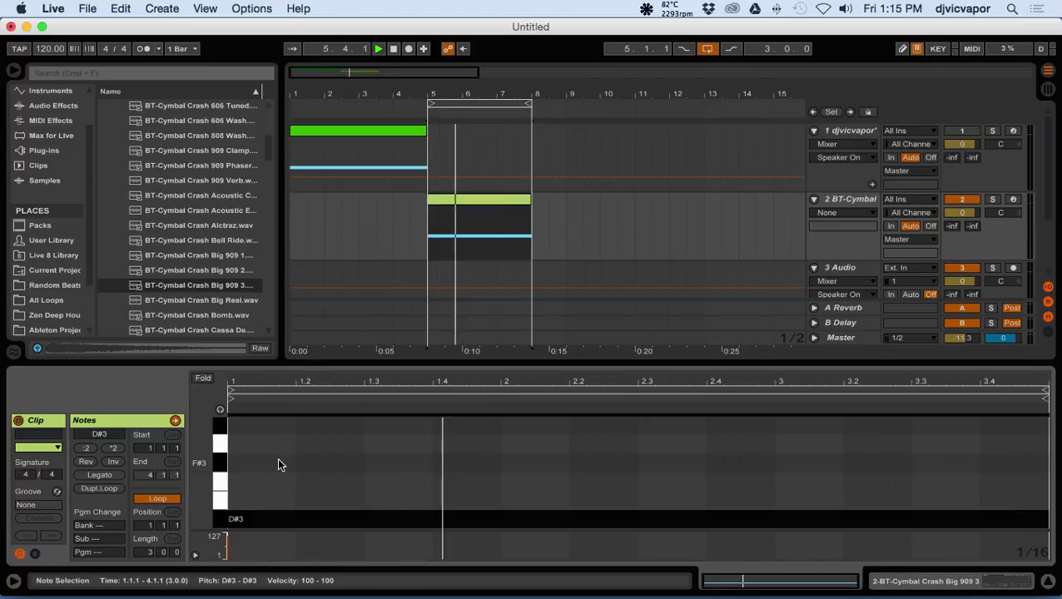
pyautogui.press('Up')
pyautogui.press('Up')
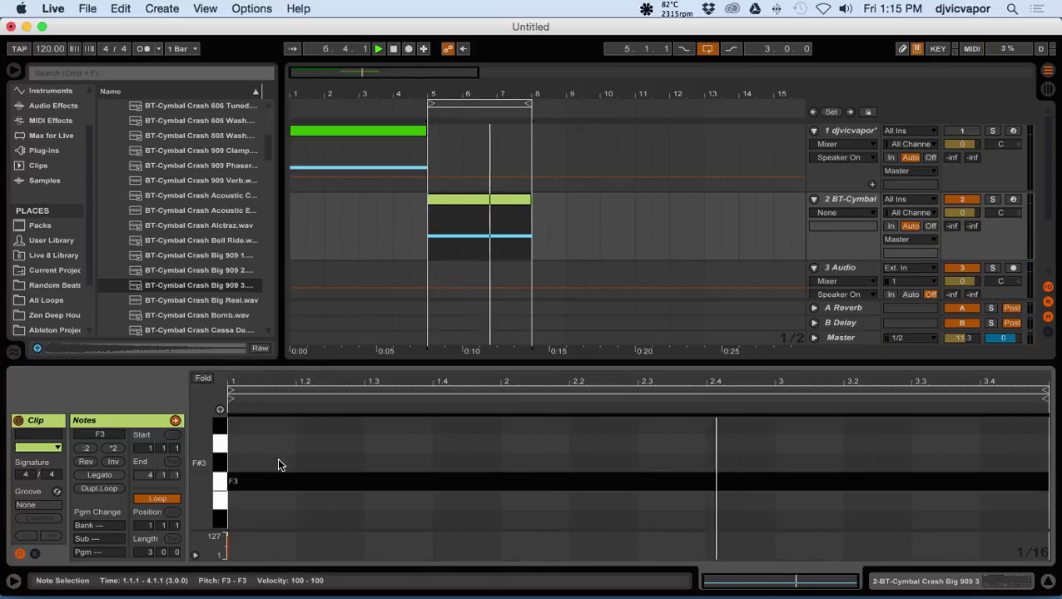
pyautogui.click(203, 378)
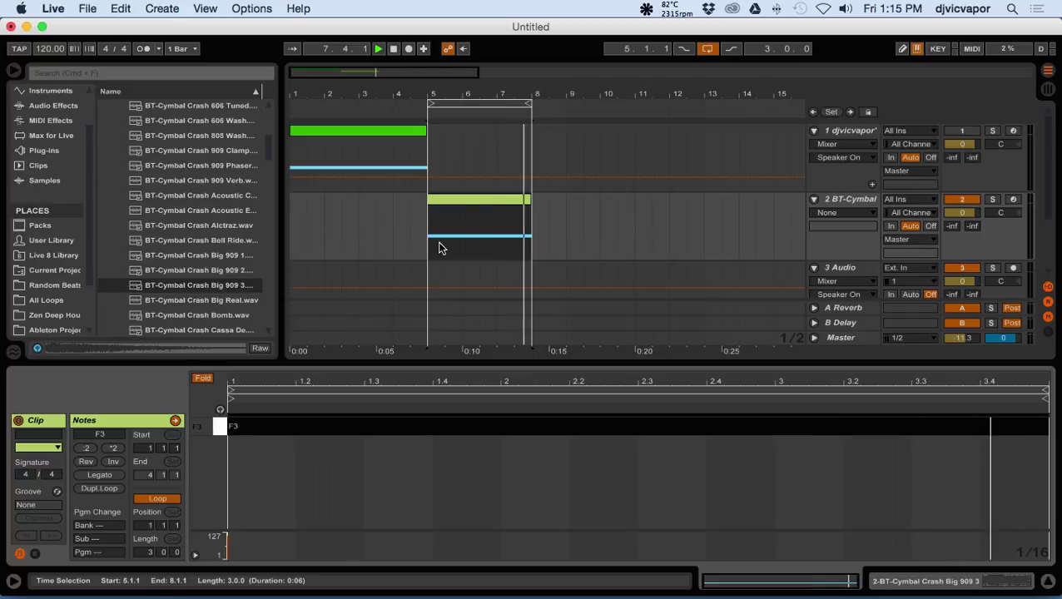
# Display the crash track's Sampler device and stop playback.
pyautogui.click(843, 205)
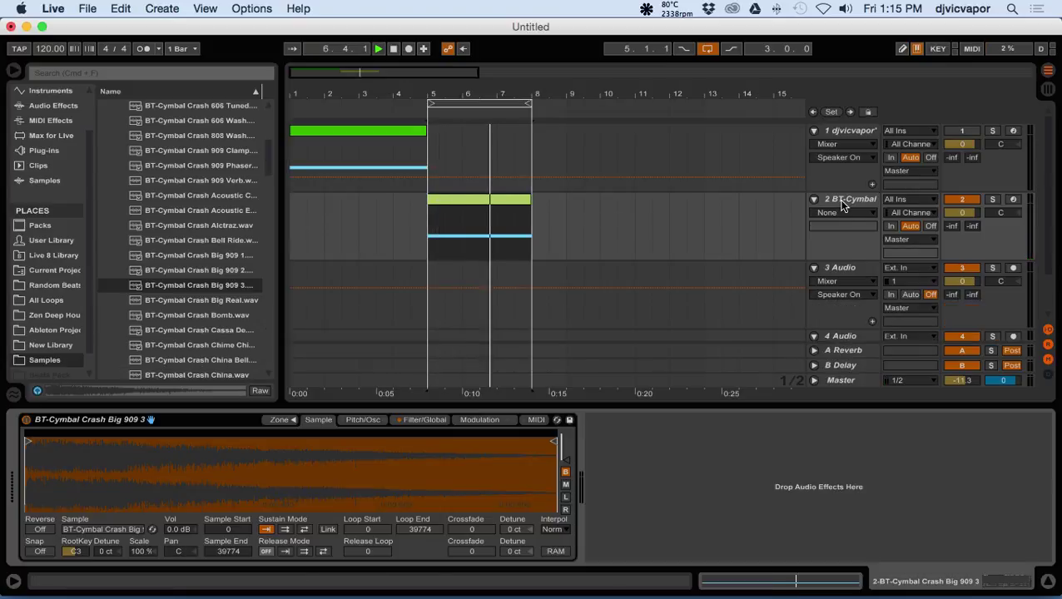
pyautogui.click(394, 50)
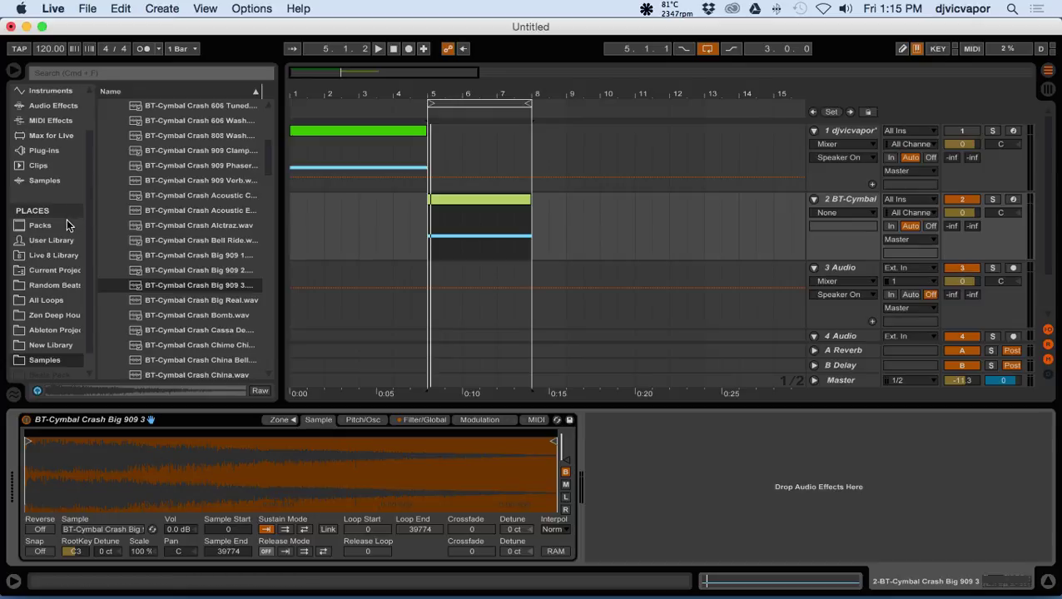
# Add the Reverb audio effect after the Sampler on the crash cymbal track.
pyautogui.click(55, 107)
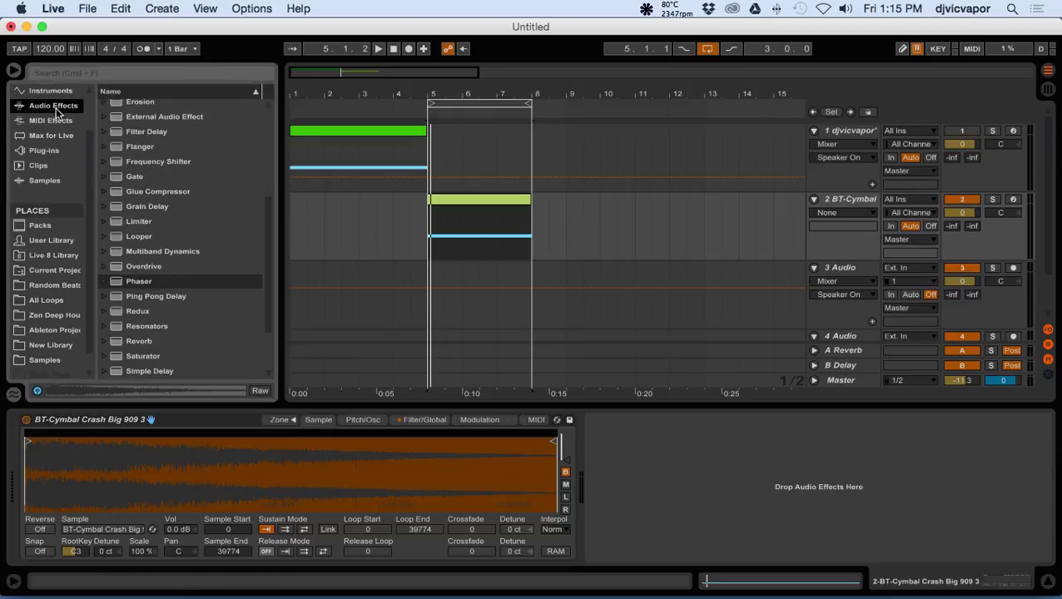
pyautogui.scroll(-3, 129, 283)
pyautogui.click(116, 284)
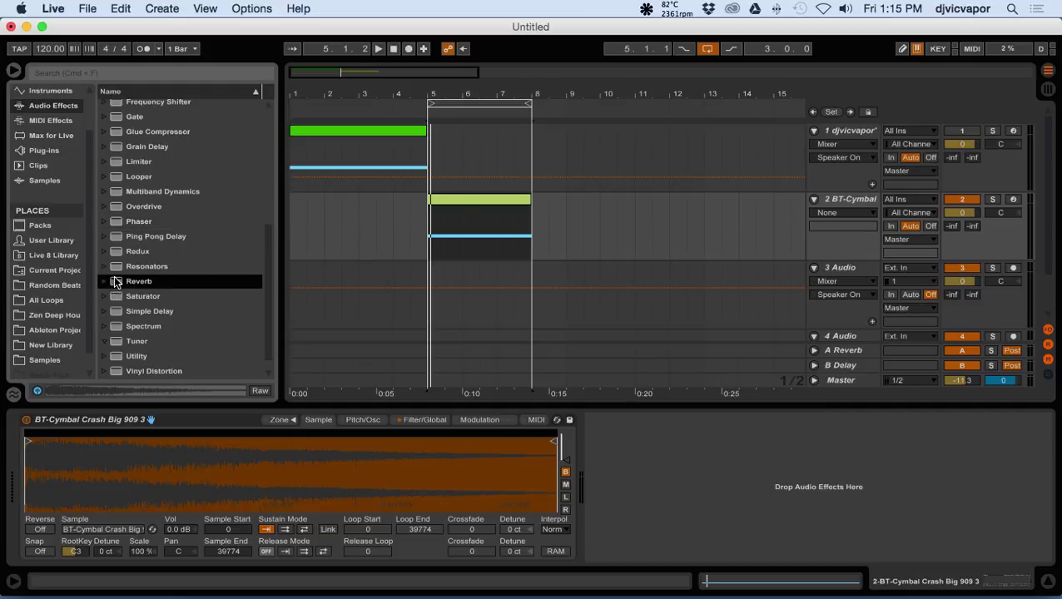
pyautogui.moveTo(117, 283); pyautogui.dragTo(620, 476)
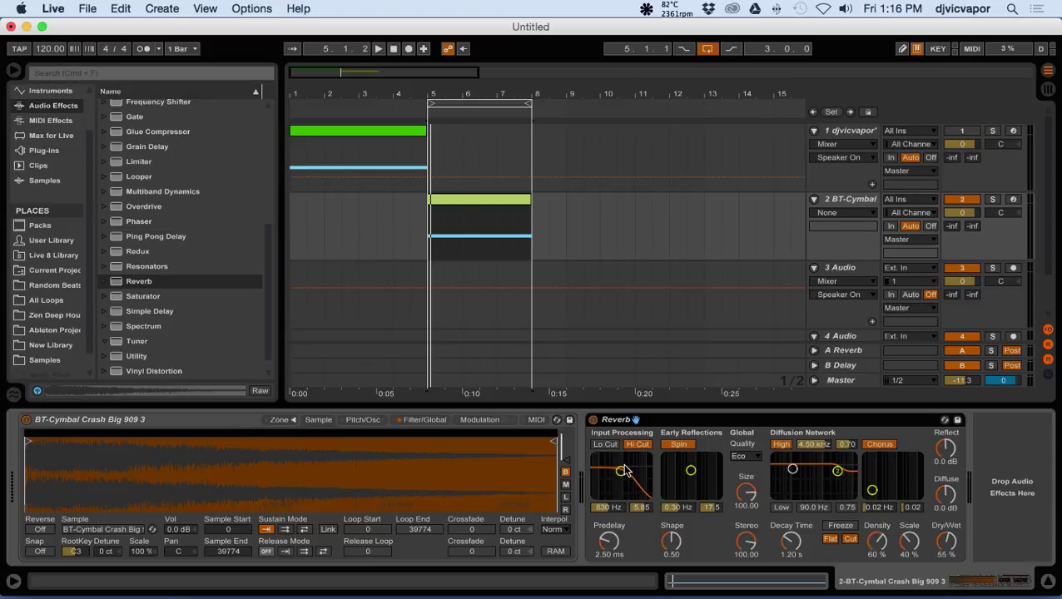
# Set the Reverb's quality to High, its decay time to 10.7 s and its Dry/Wet to 100%.
pyautogui.click(757, 457)
pyautogui.click(751, 494)
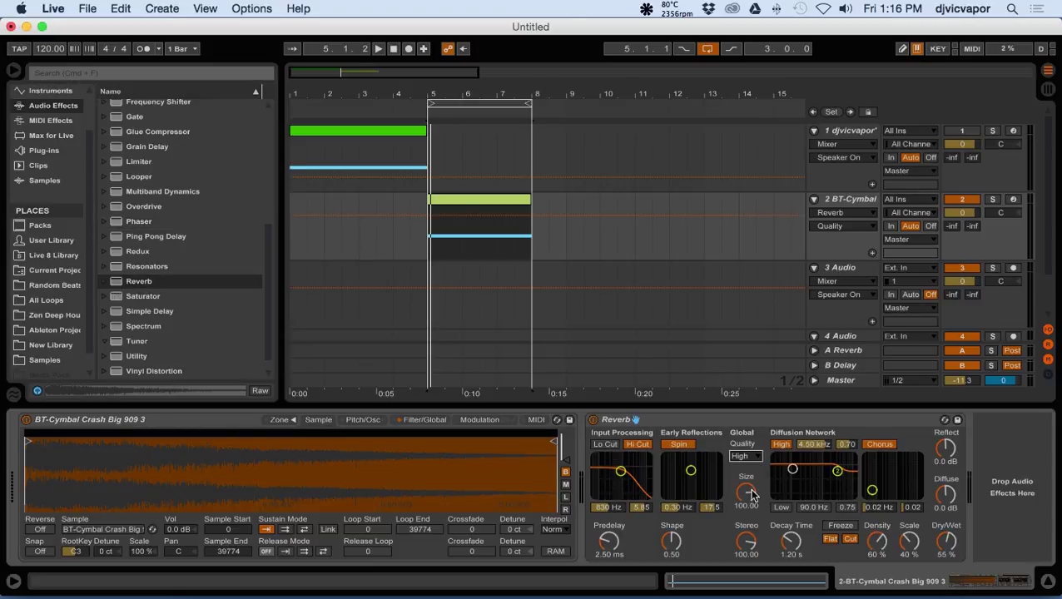
pyautogui.moveTo(796, 548); pyautogui.dragTo(796, 503)
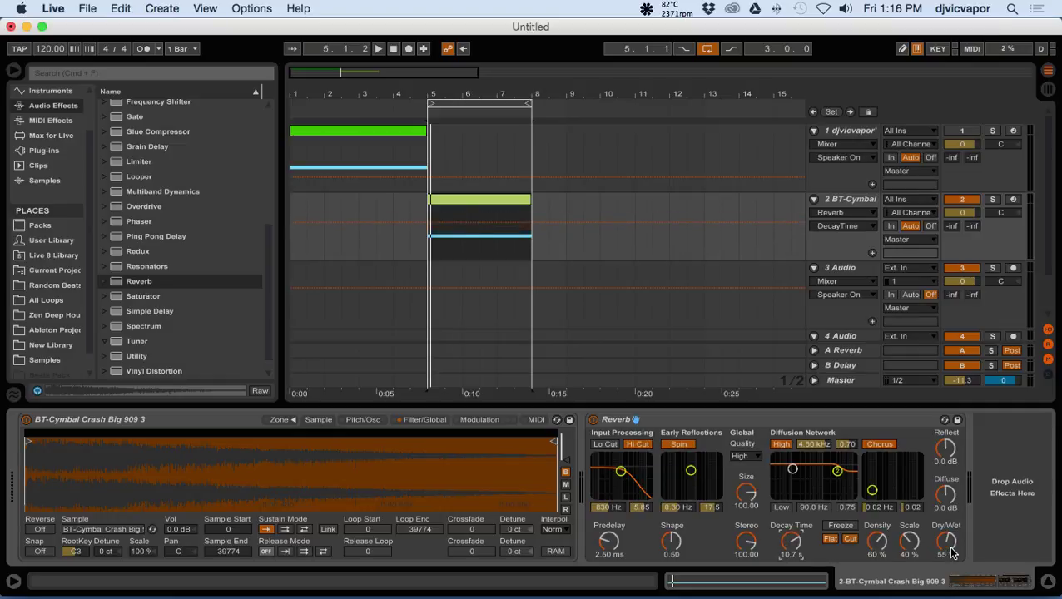
pyautogui.moveTo(953, 552); pyautogui.dragTo(952, 516)
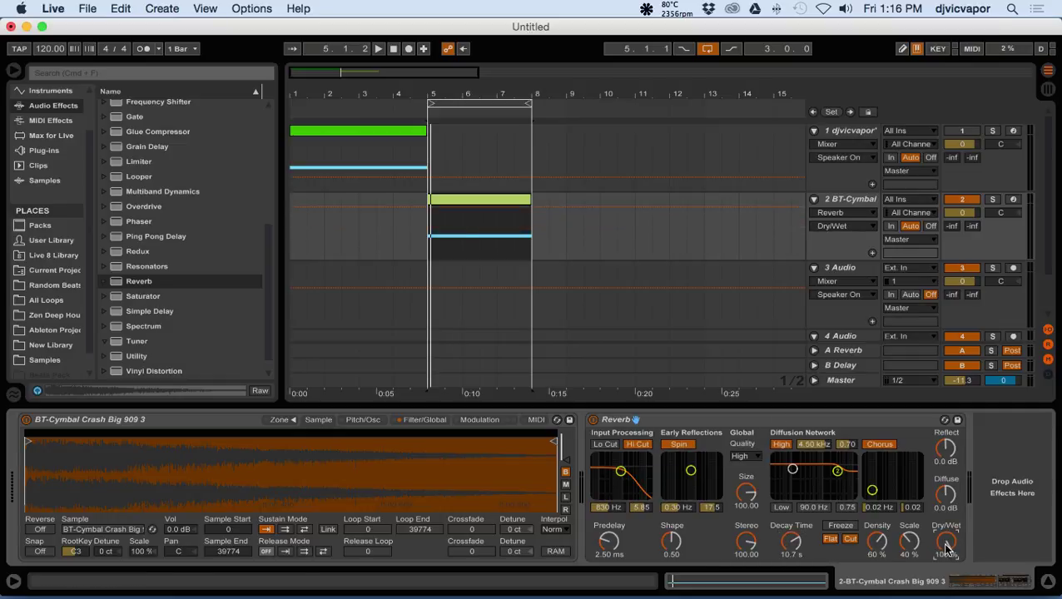
# Play the crash from bar 5 while lowering the Reverb's Dry/Wet to 77%, and stop playback.
pyautogui.click(420, 108)
pyautogui.press('space')
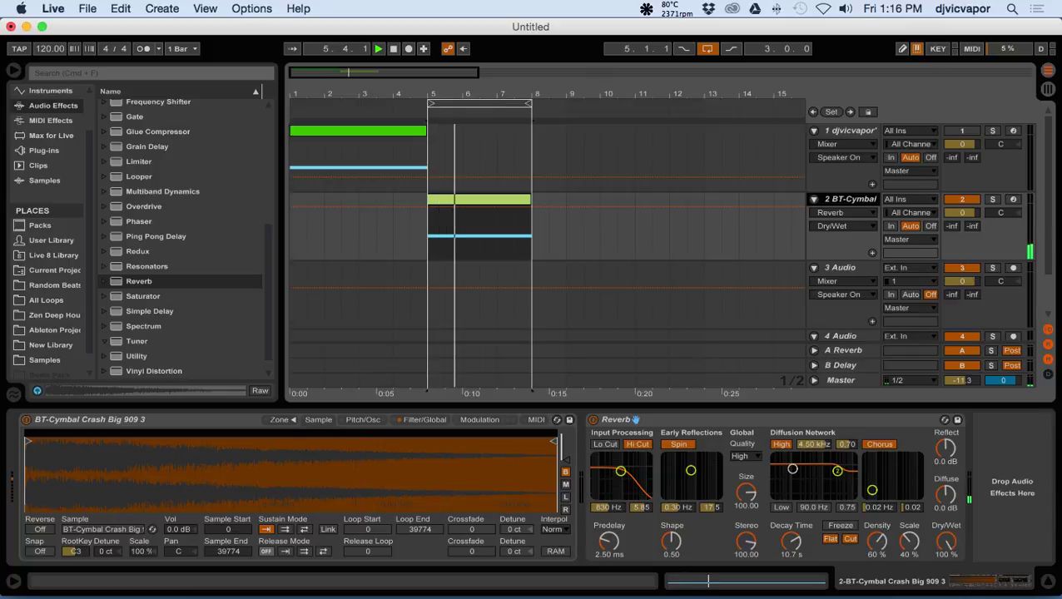
pyautogui.moveTo(945, 541); pyautogui.dragTo(946, 553)
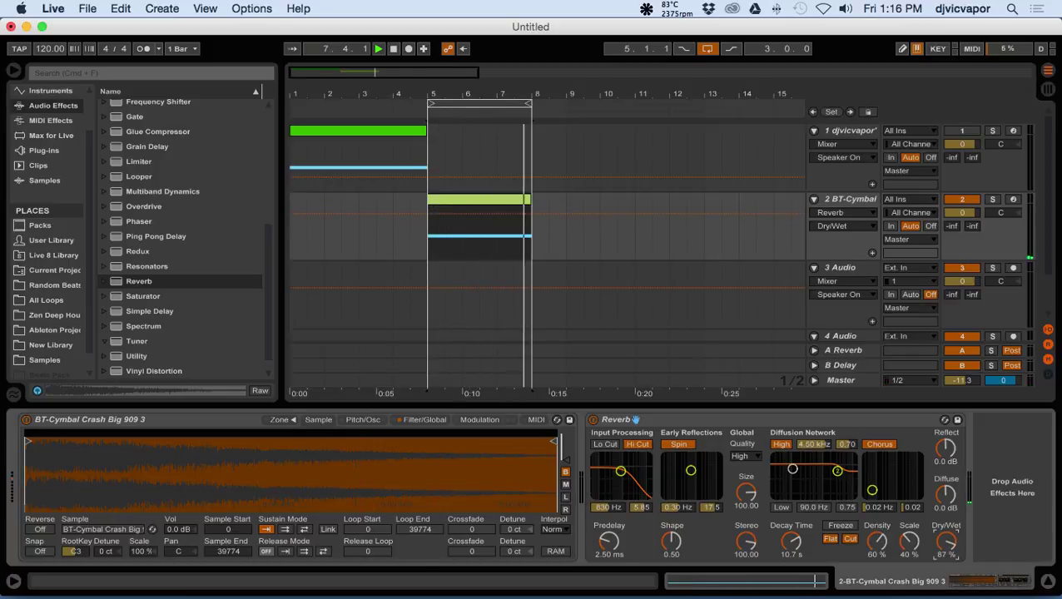
pyautogui.moveTo(946, 542); pyautogui.dragTo(946, 549)
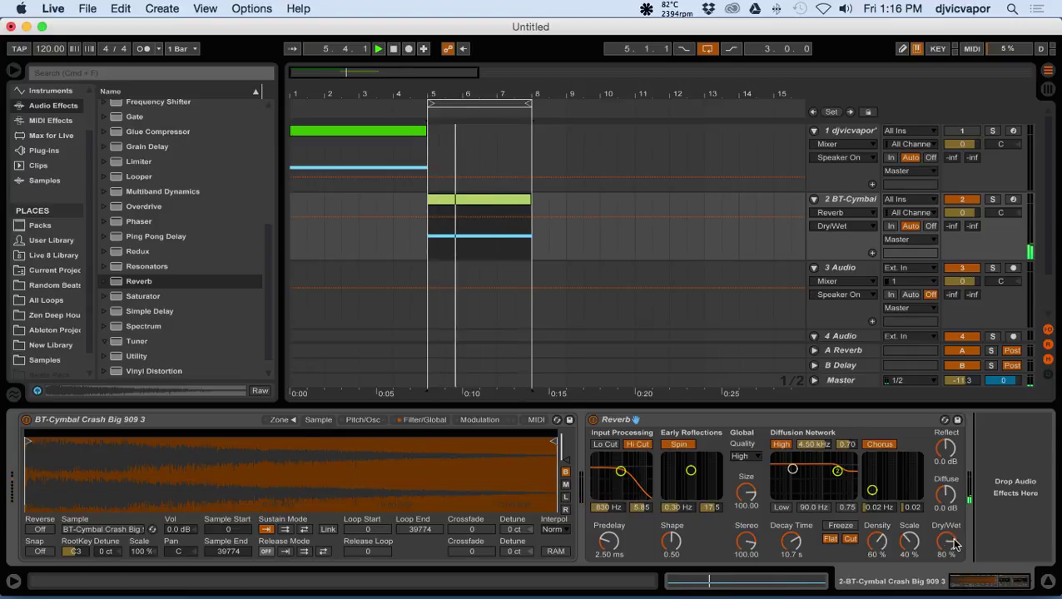
pyautogui.moveTo(955, 544); pyautogui.dragTo(955, 548)
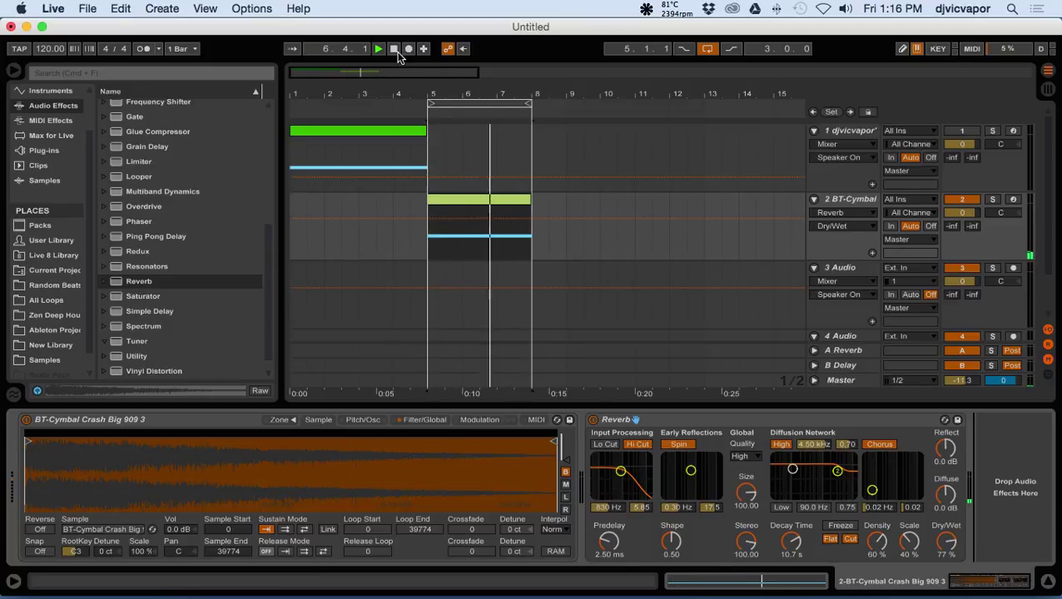
pyautogui.press('space')
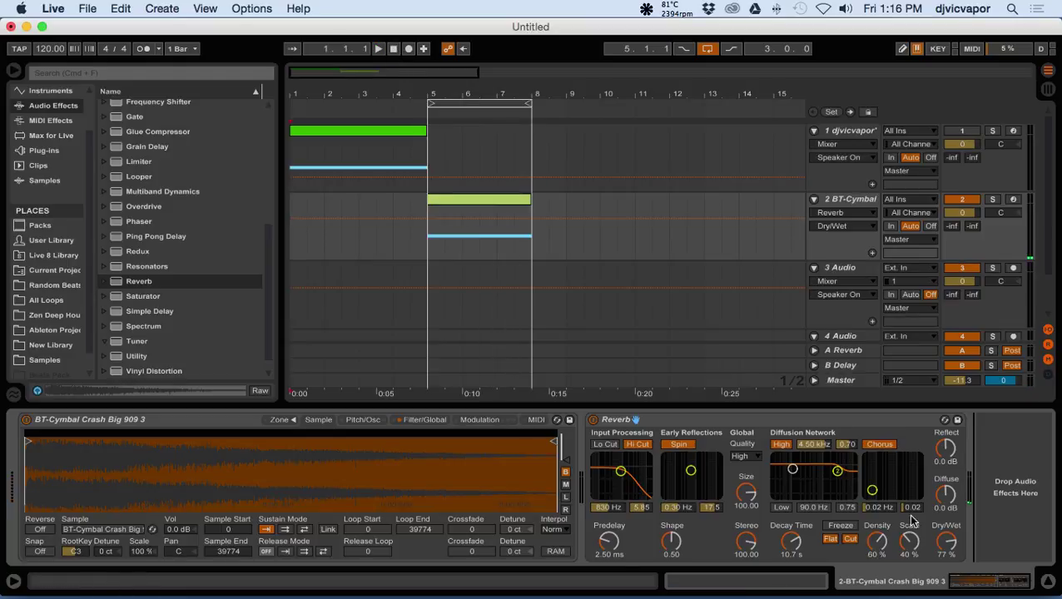
# Add a Frequency Shifter after the Reverb in the crash track's device chain.
pyautogui.click(1047, 583)
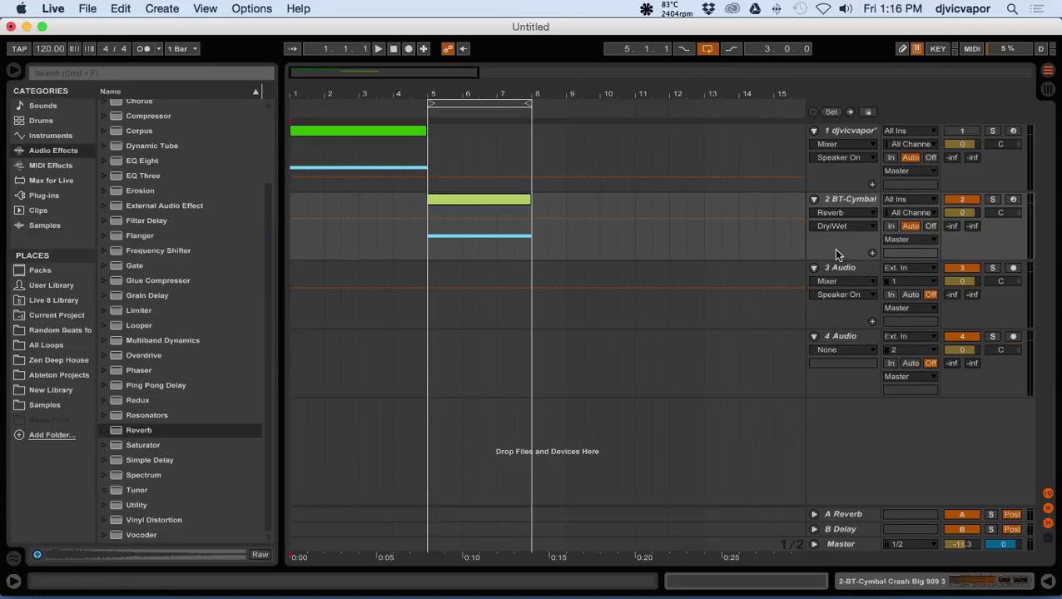
pyautogui.doubleClick(827, 202)
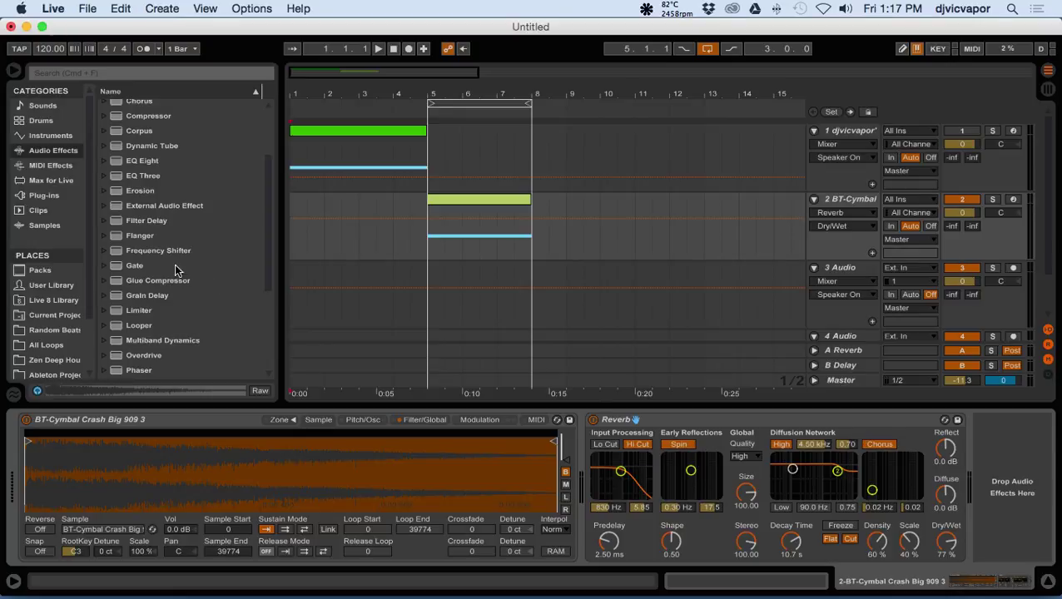
pyautogui.scroll(-1, 130, 255)
pyautogui.click(118, 237)
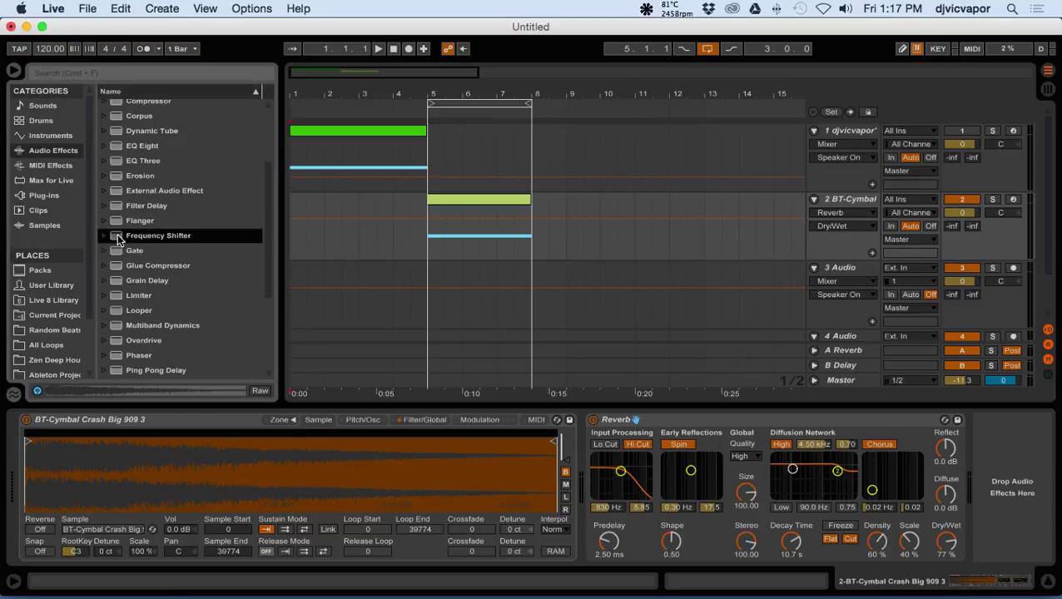
pyautogui.moveTo(858, 421); pyautogui.dragTo(973, 470)
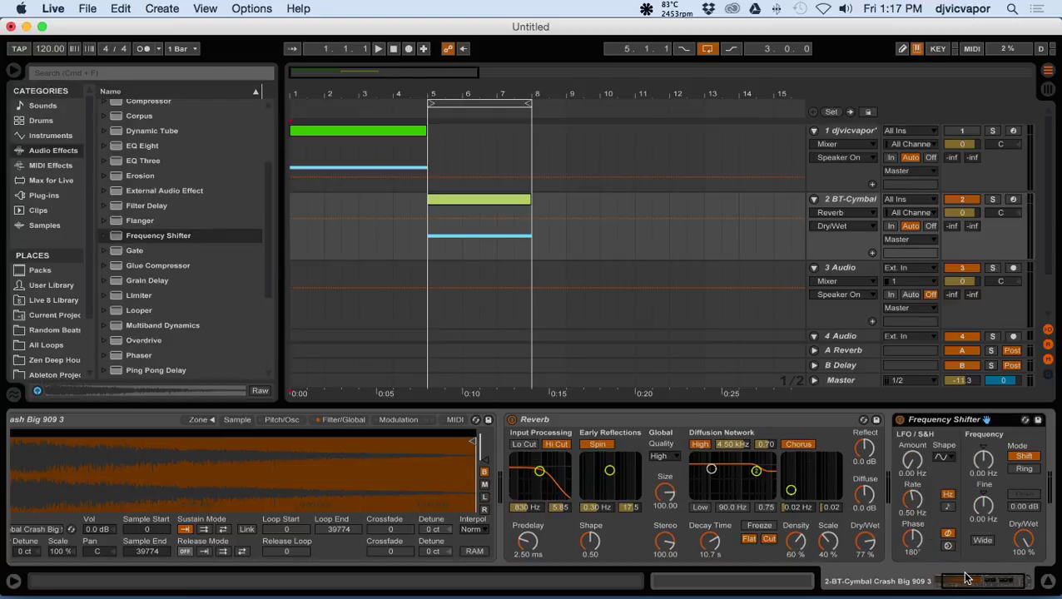
pyautogui.moveTo(968, 583); pyautogui.dragTo(1005, 582)
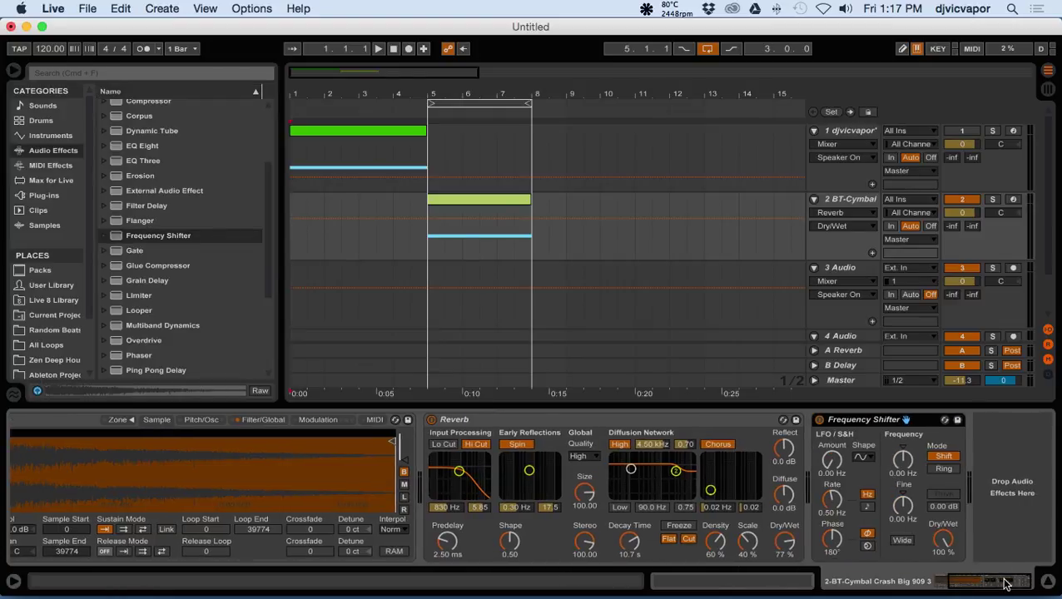
# Play the crash loop and set the Frequency Shifter's coarse frequency to -280 Hz.
pyautogui.click(414, 109)
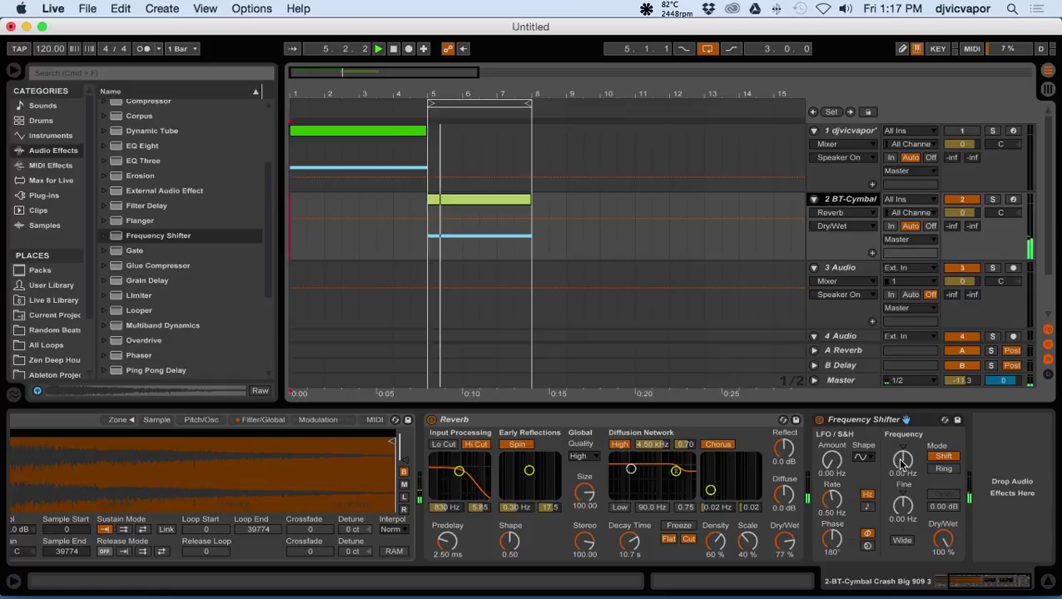
pyautogui.moveTo(902, 460); pyautogui.dragTo(903, 445)
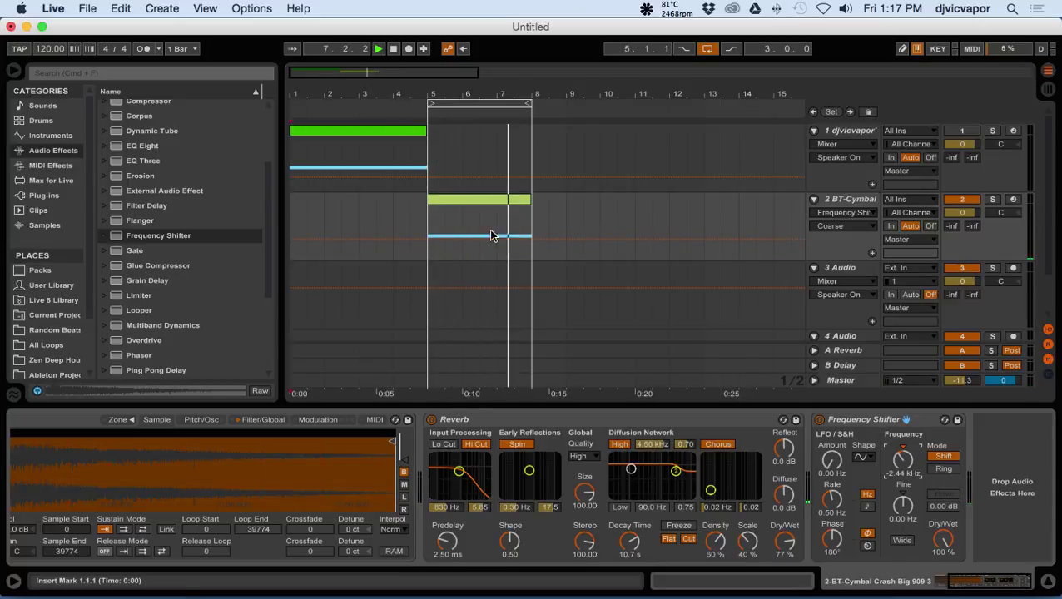
pyautogui.click(418, 116)
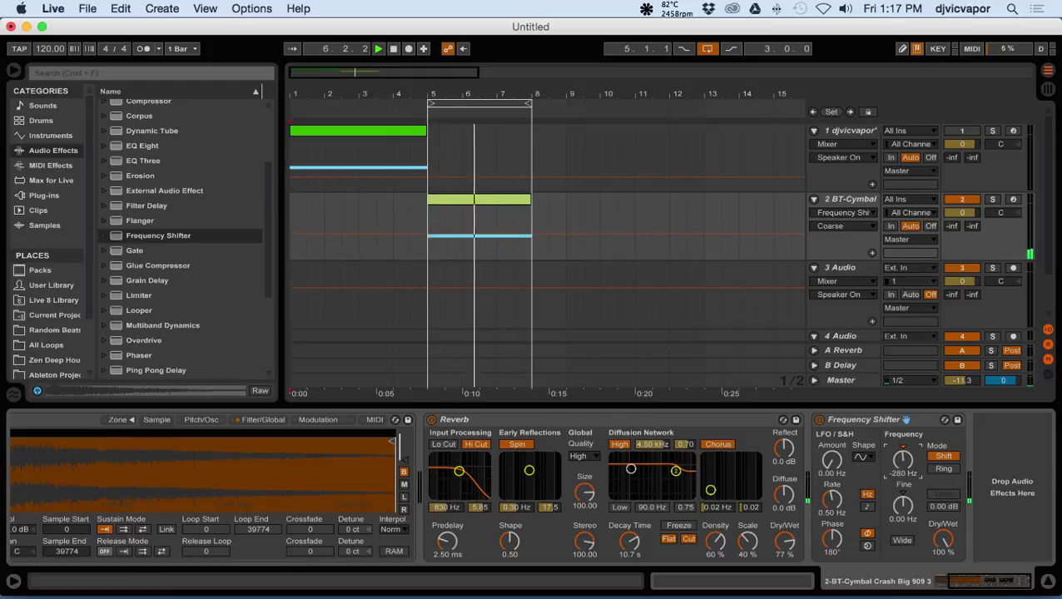
# Group the crash Sampler into an Instrument Rack and show the rack's macro controls.
pyautogui.click(858, 422)
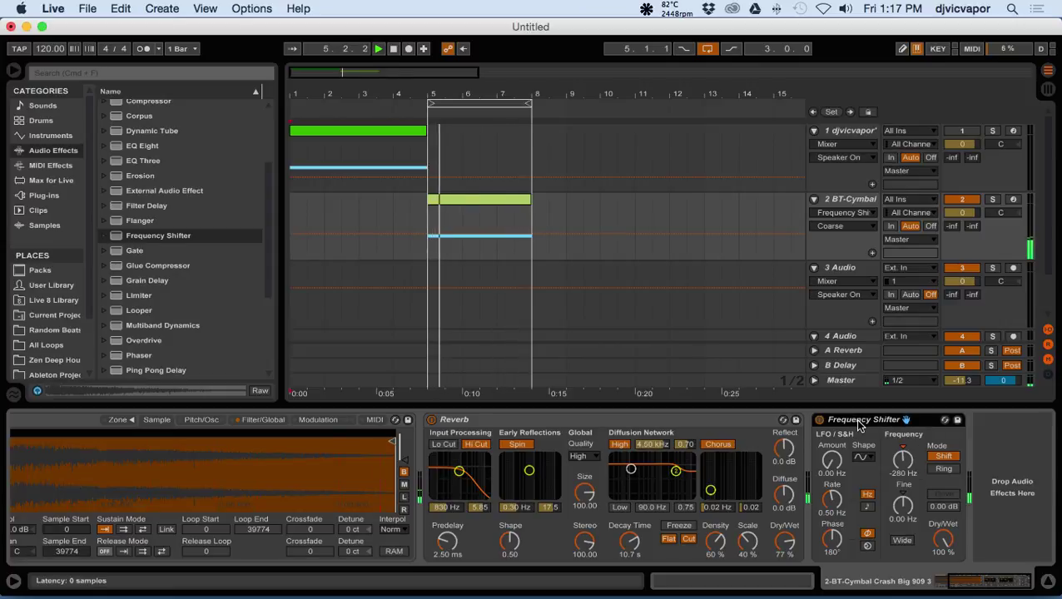
pyautogui.click(743, 420)
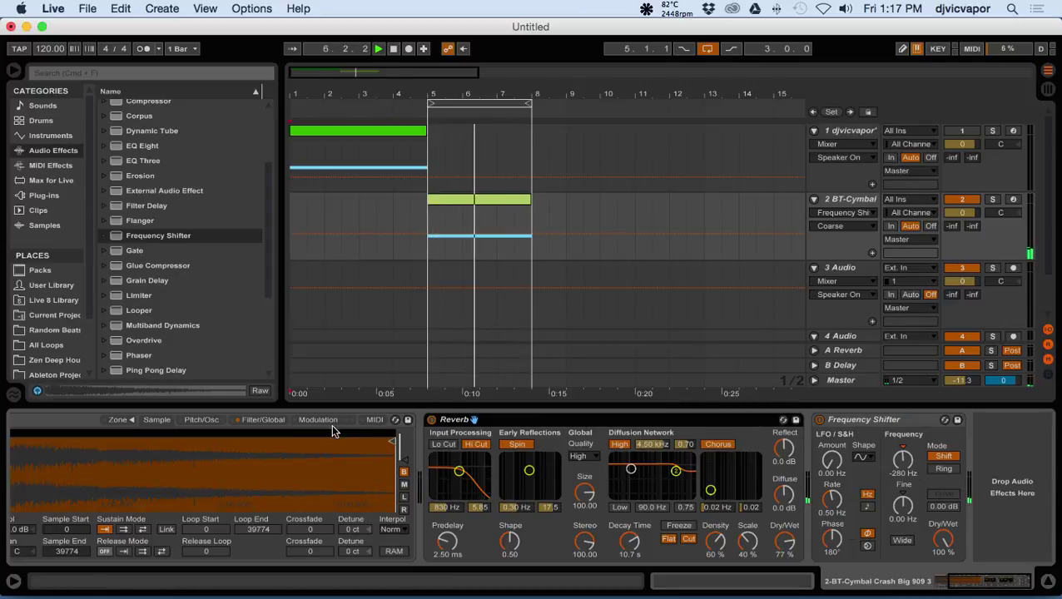
pyautogui.click(70, 427)
pyautogui.rightClick(70, 427)
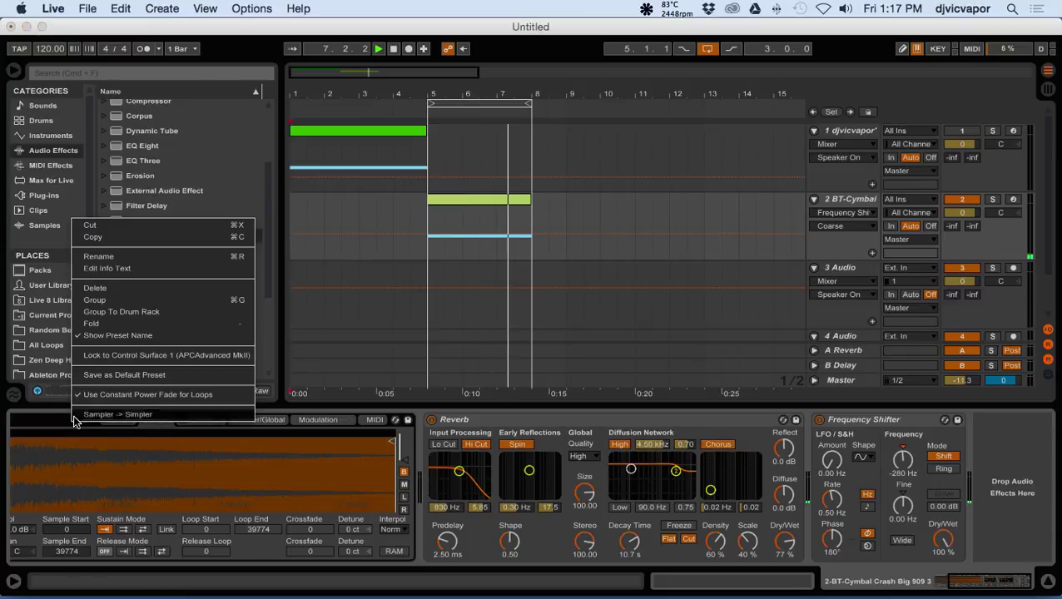
pyautogui.click(87, 308)
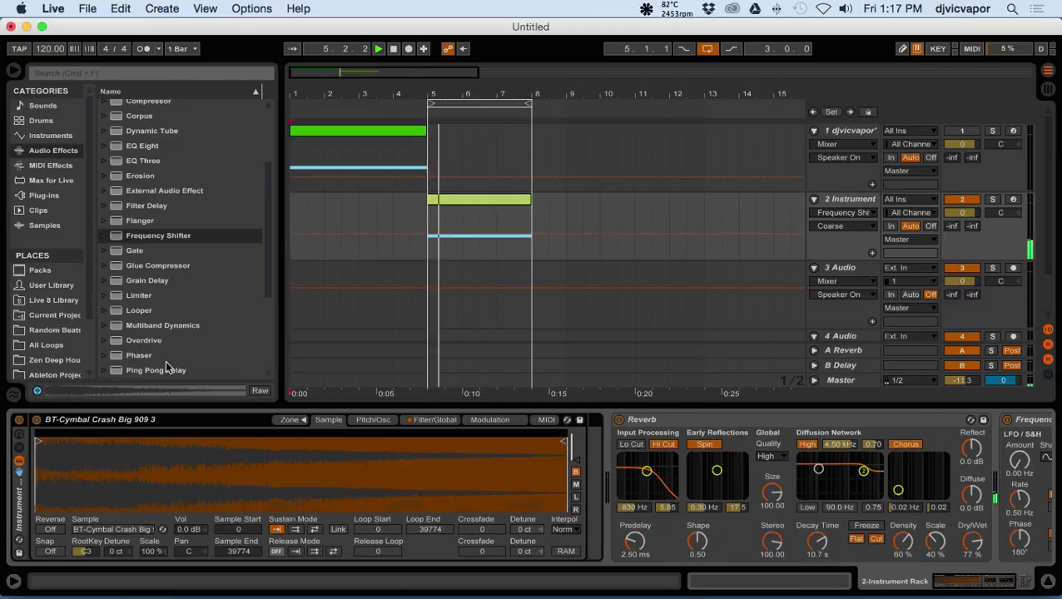
pyautogui.click(19, 441)
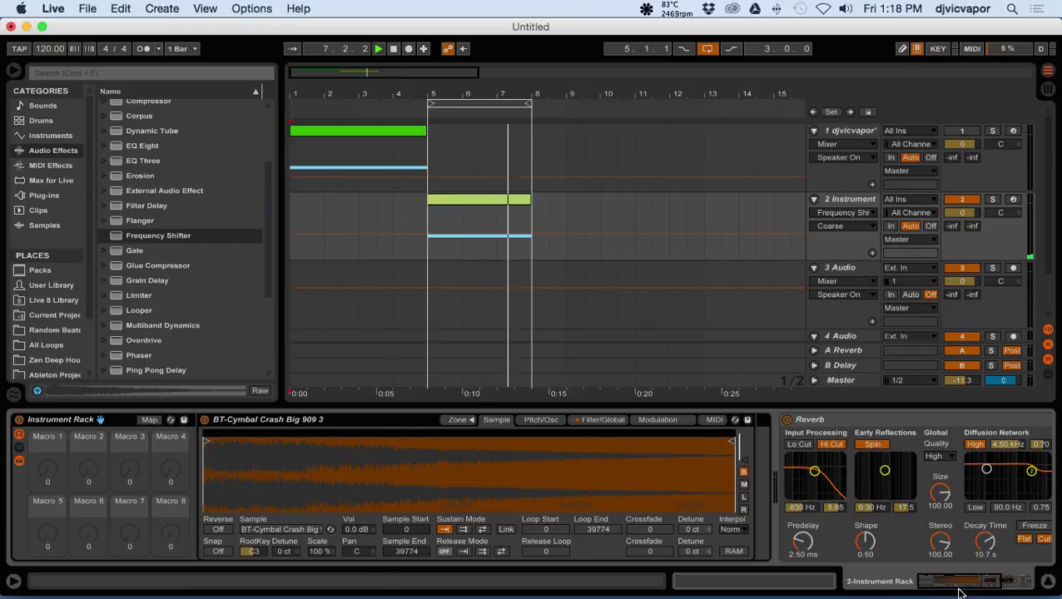
# Turn on macro mapping mode for the crash track's Instrument Rack.
pyautogui.moveTo(959, 583); pyautogui.dragTo(1017, 584)
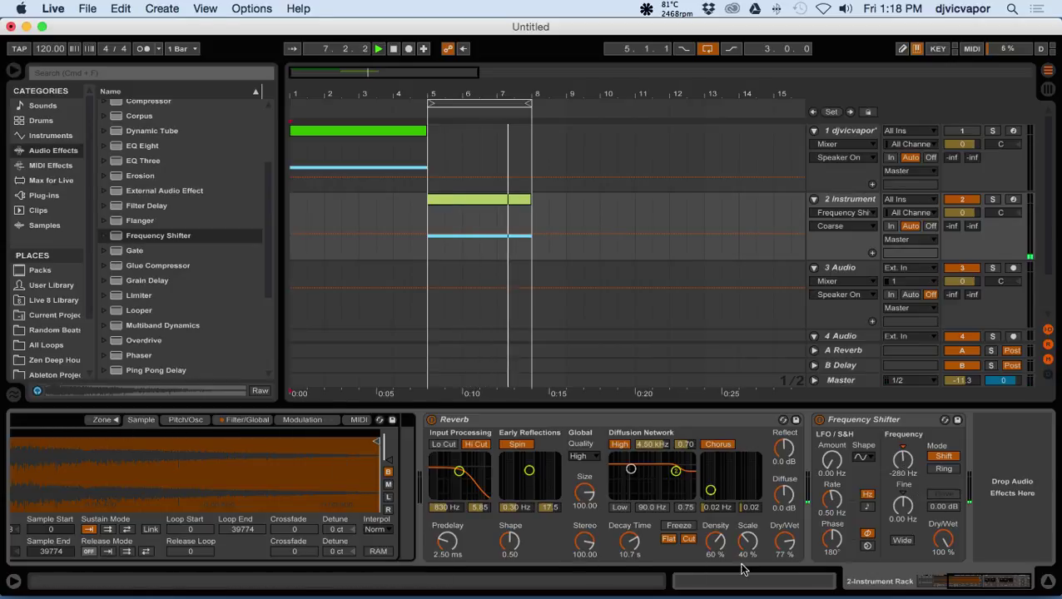
pyautogui.click(961, 586)
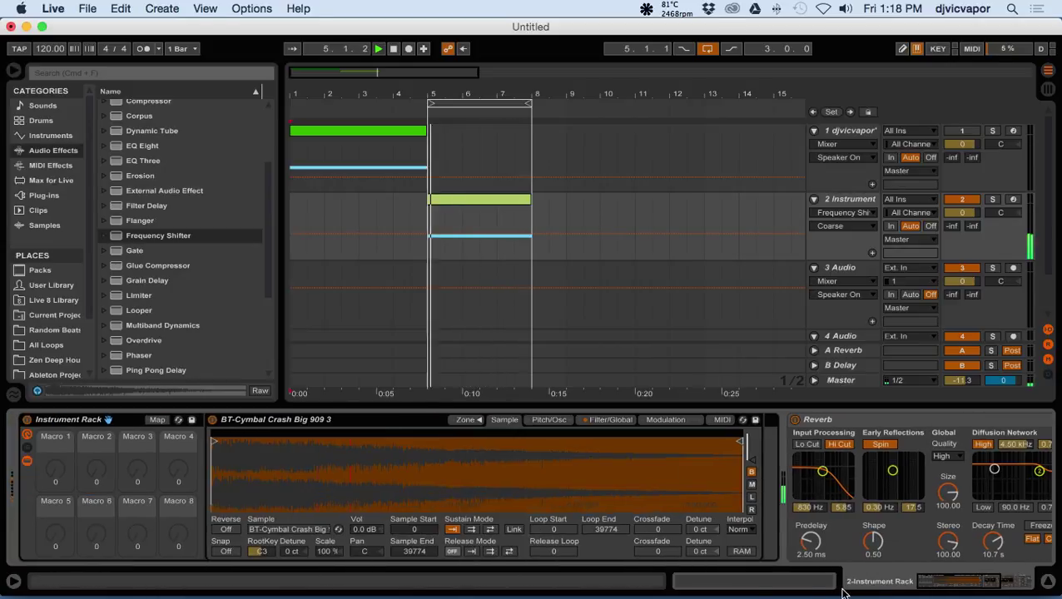
pyautogui.click(155, 420)
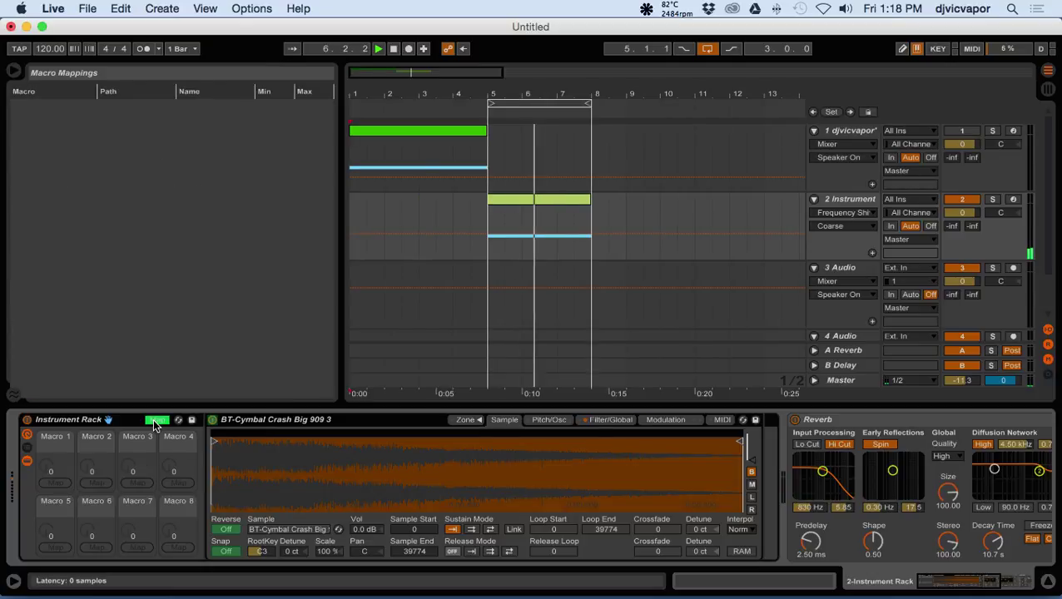
pyautogui.moveTo(943, 583); pyautogui.dragTo(1000, 585)
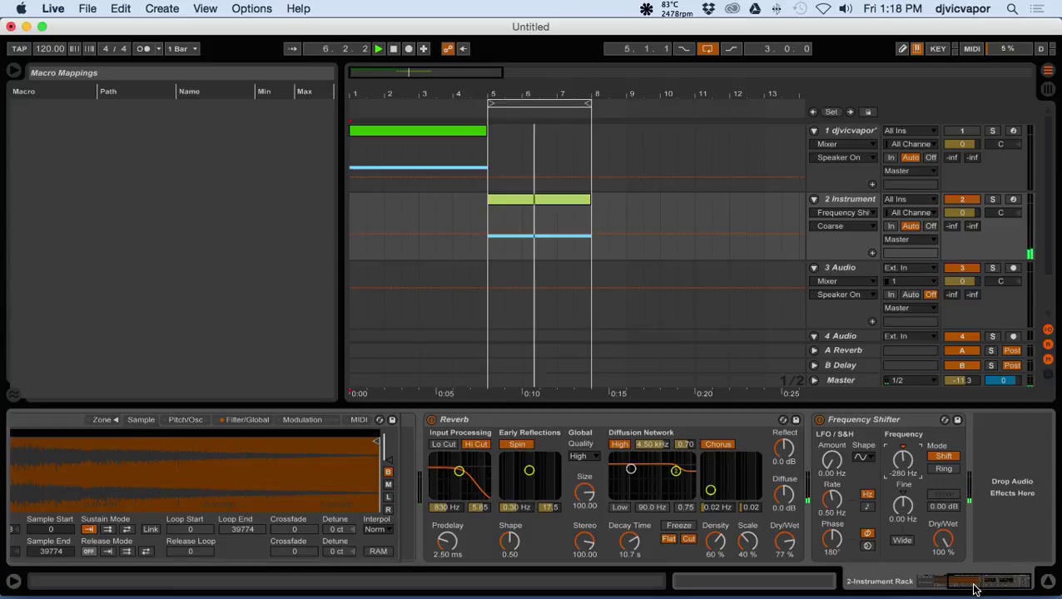
pyautogui.moveTo(973, 586); pyautogui.dragTo(909, 584)
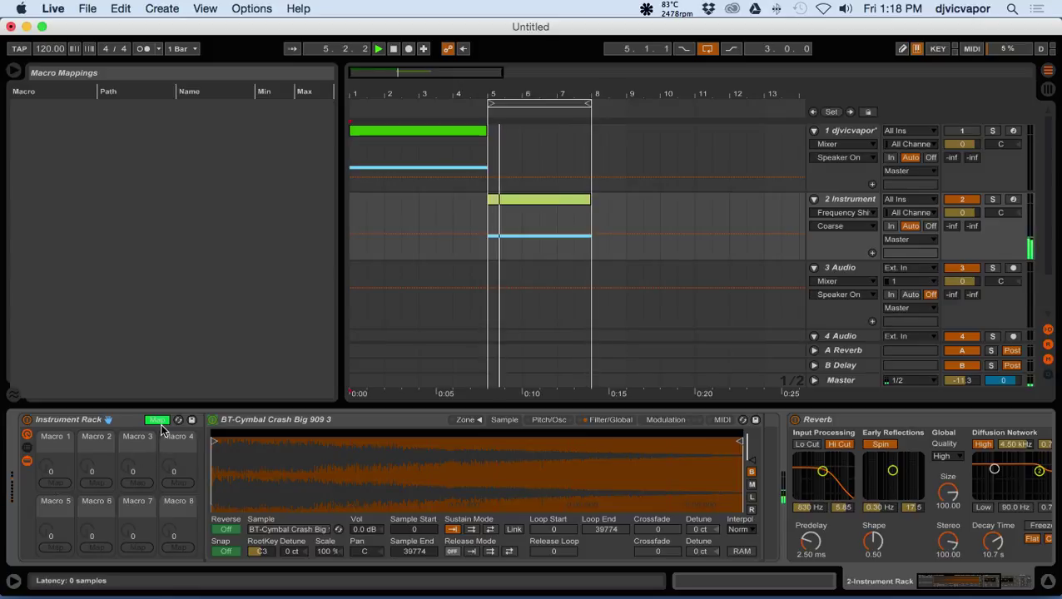
pyautogui.click(158, 421)
pyautogui.click(158, 421)
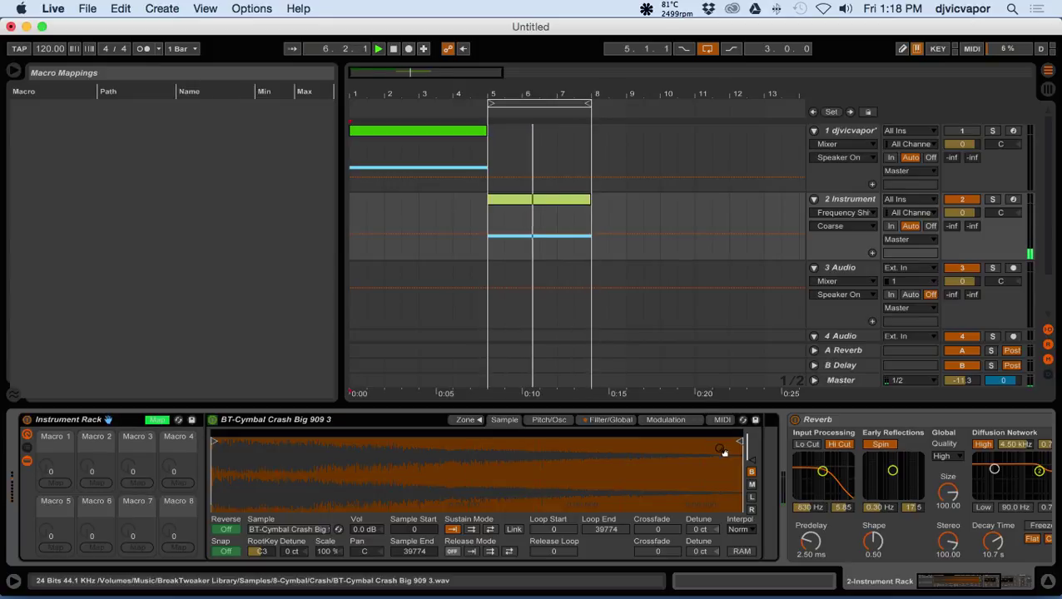
# Move the Reverb and the Frequency Shifter into the Instrument Rack, after the Sampler.
pyautogui.click(824, 421)
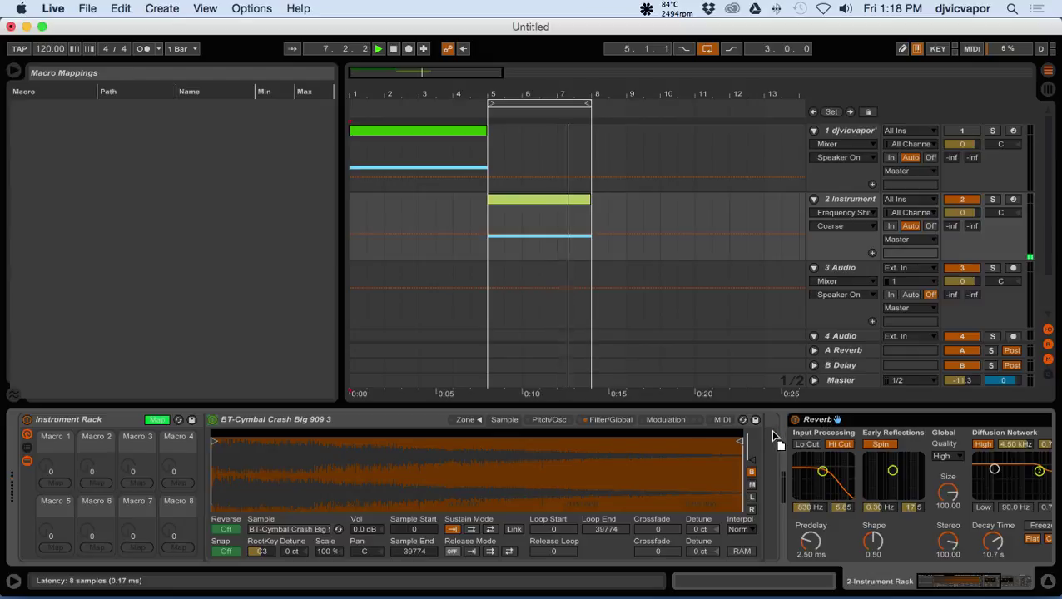
pyautogui.moveTo(799, 455); pyautogui.dragTo(773, 456)
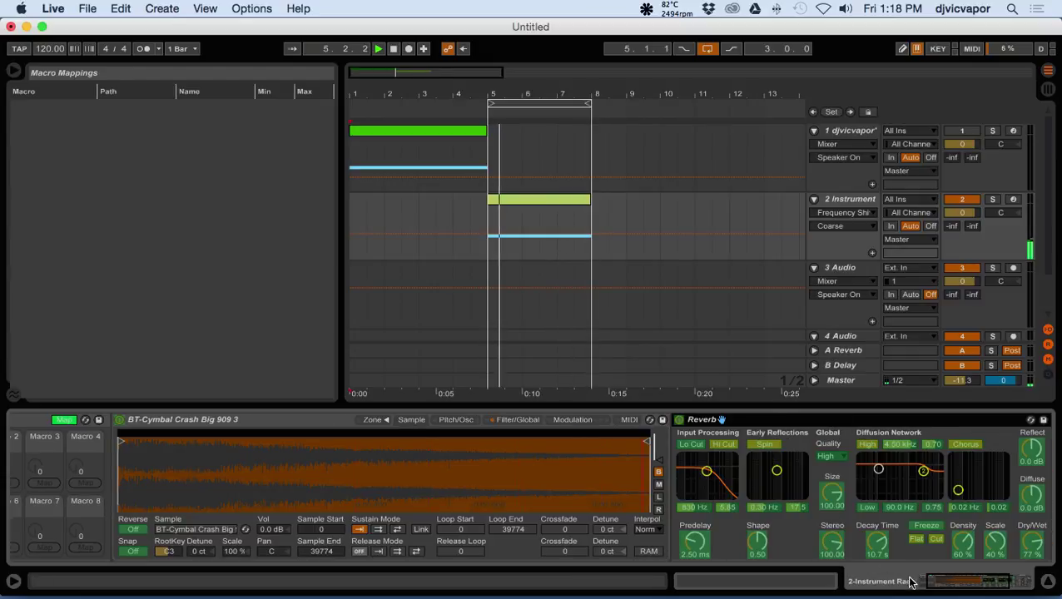
pyautogui.moveTo(934, 581); pyautogui.dragTo(970, 584)
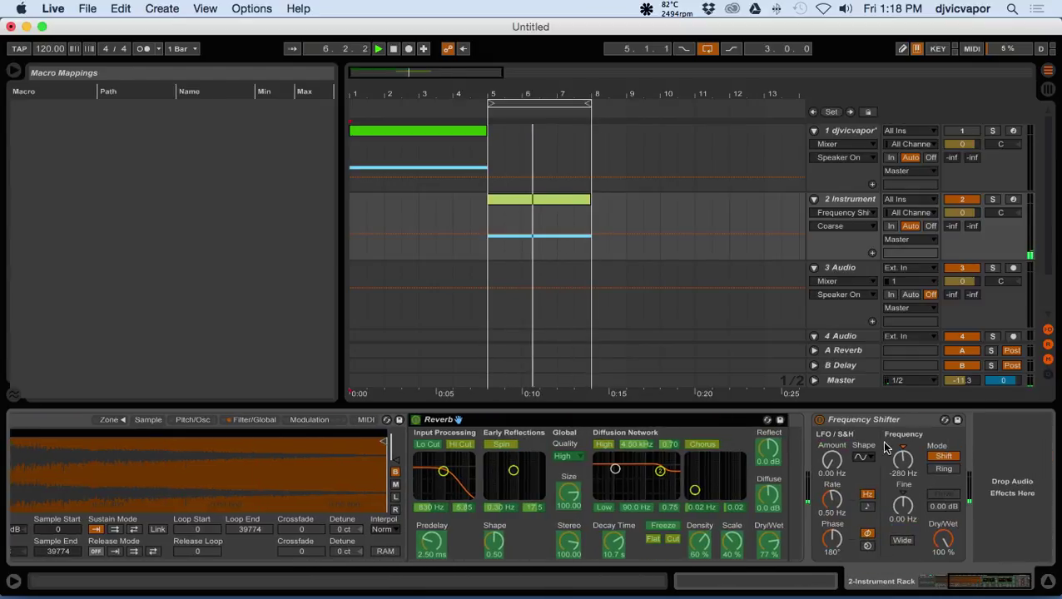
pyautogui.moveTo(881, 421); pyautogui.dragTo(790, 450)
pyautogui.moveTo(968, 585); pyautogui.dragTo(867, 590)
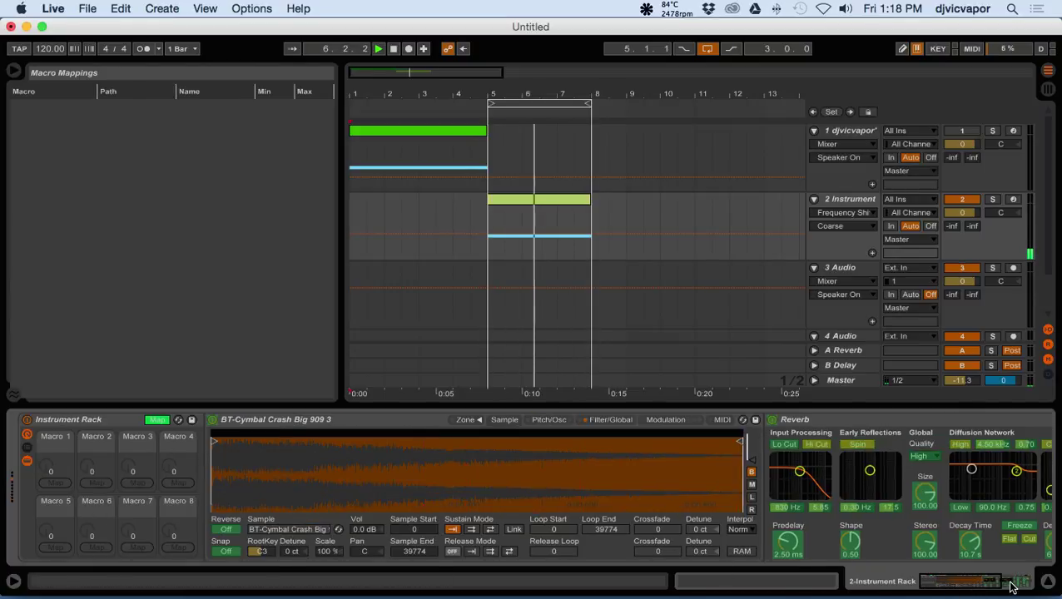
pyautogui.moveTo(985, 588); pyautogui.dragTo(1041, 589)
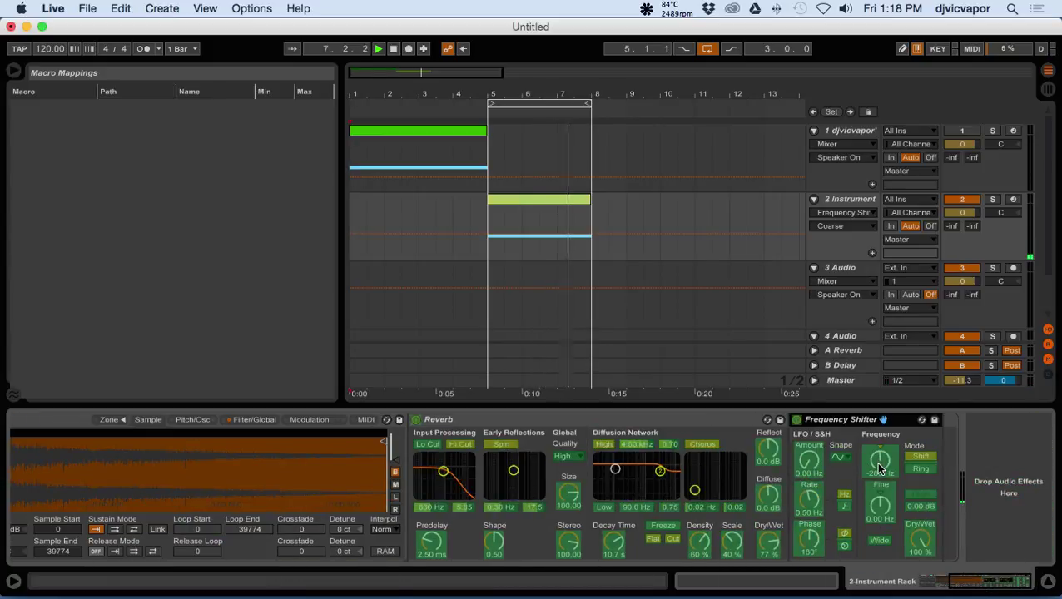
# Map the Frequency Shifter's coarse frequency to the rack's first macro and leave macro mapping mode.
pyautogui.moveTo(961, 581); pyautogui.dragTo(841, 586)
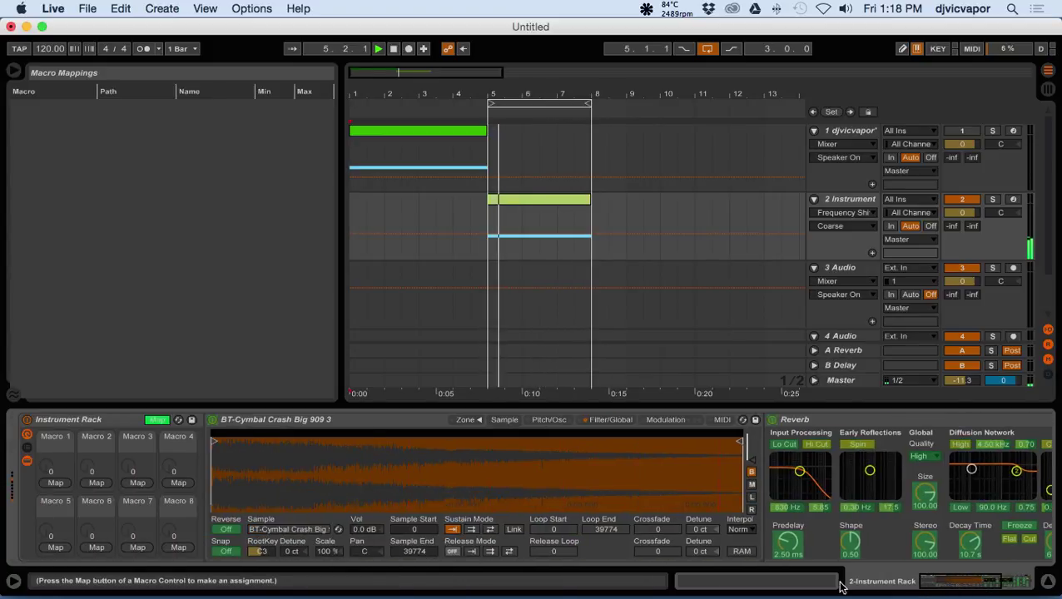
pyautogui.click(55, 483)
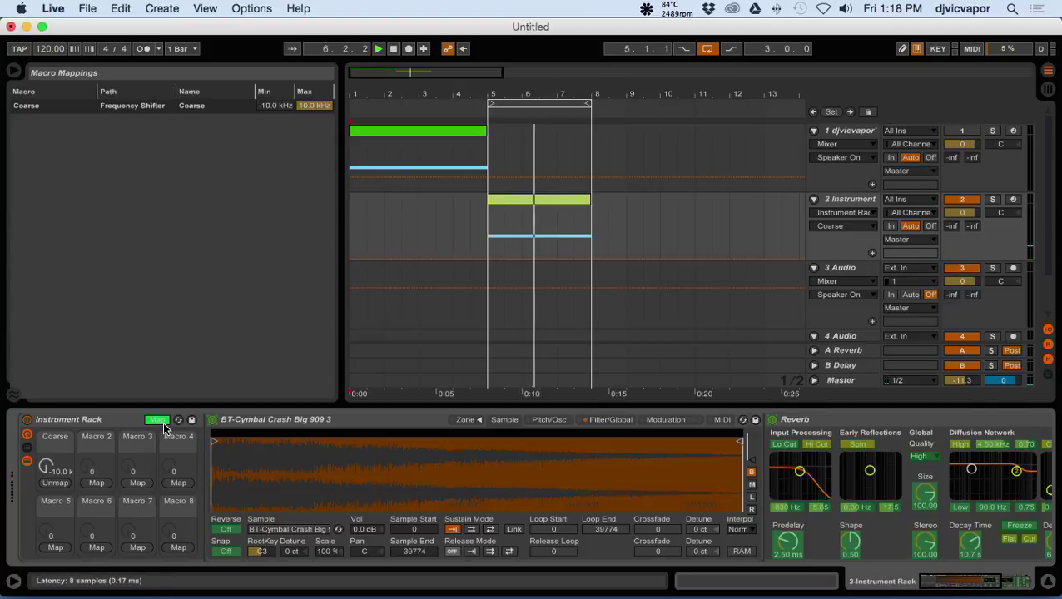
pyautogui.click(163, 424)
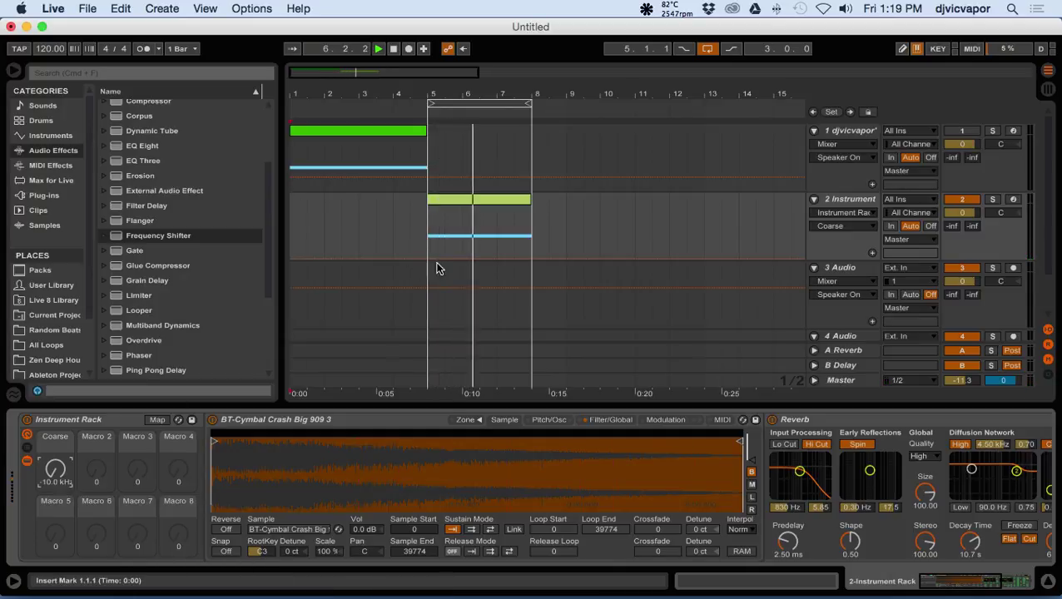
# Automate the Coarse macro to ramp from 10.0 kHz at bar 5 down to -10.0 kHz at bar 8.
pyautogui.moveTo(429, 265); pyautogui.dragTo(422, 207)
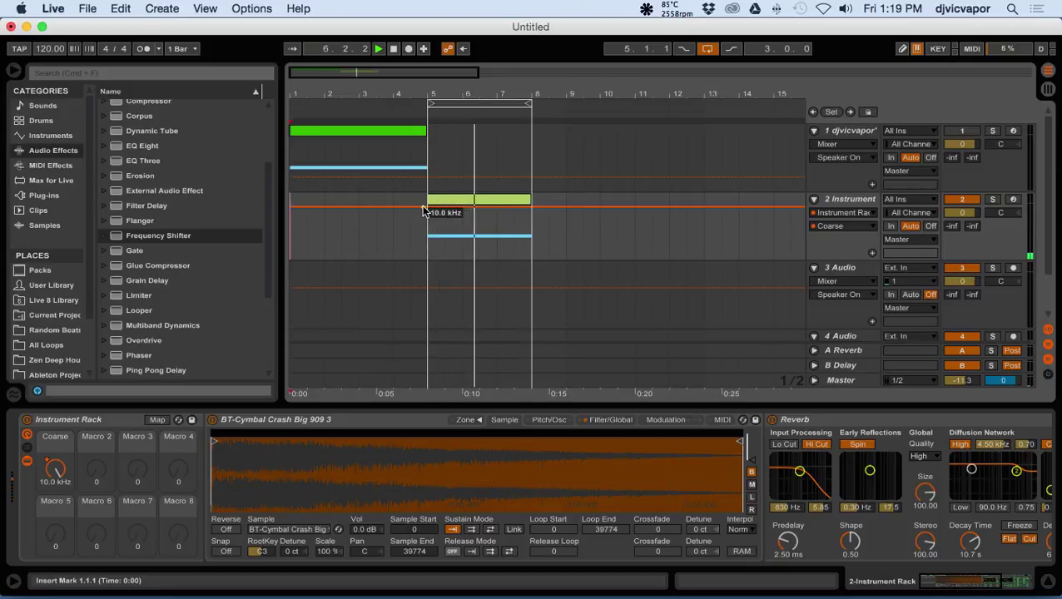
pyautogui.moveTo(533, 208); pyautogui.dragTo(535, 260)
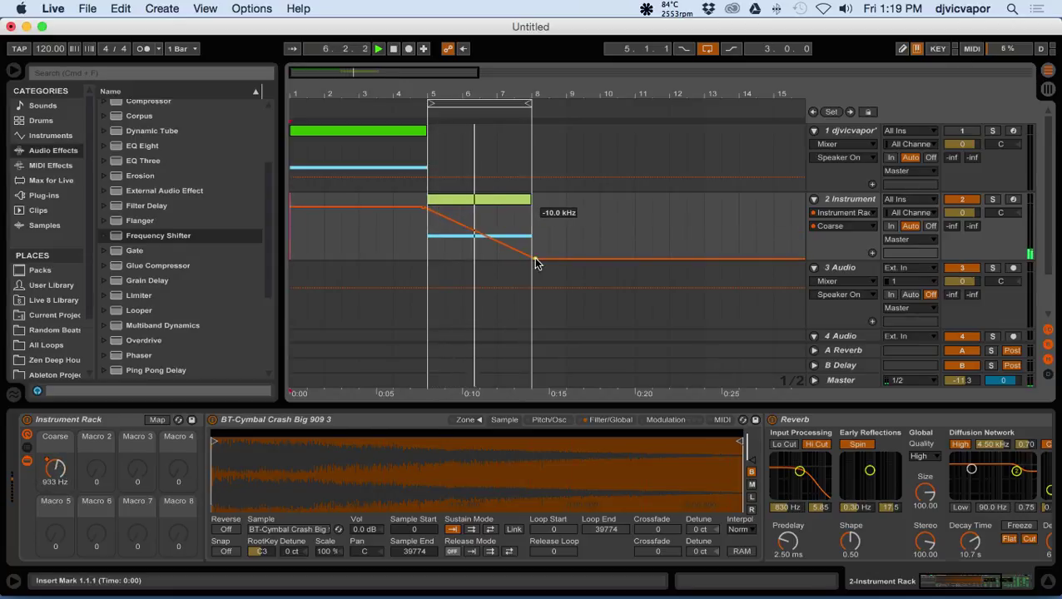
pyautogui.press('XF86AudioRaiseVolume')
pyautogui.press('XF86AudioRaiseVolume')
pyautogui.press('XF86AudioRaiseVolume')
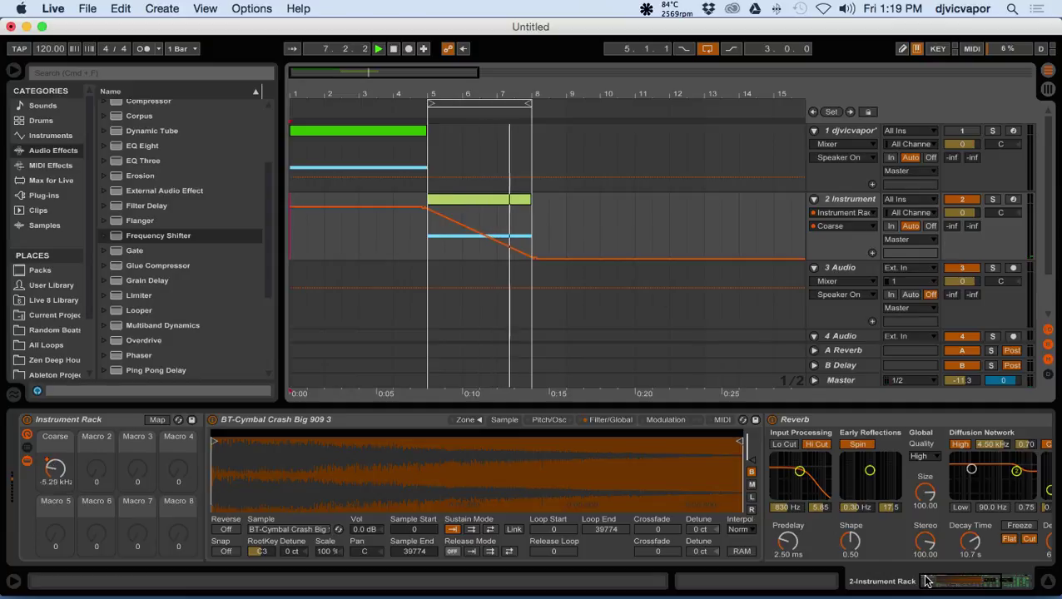
# Reopen the rack's macro mappings and set the Coarse mapping's maximum to 0 Hz.
pyautogui.click(1015, 580)
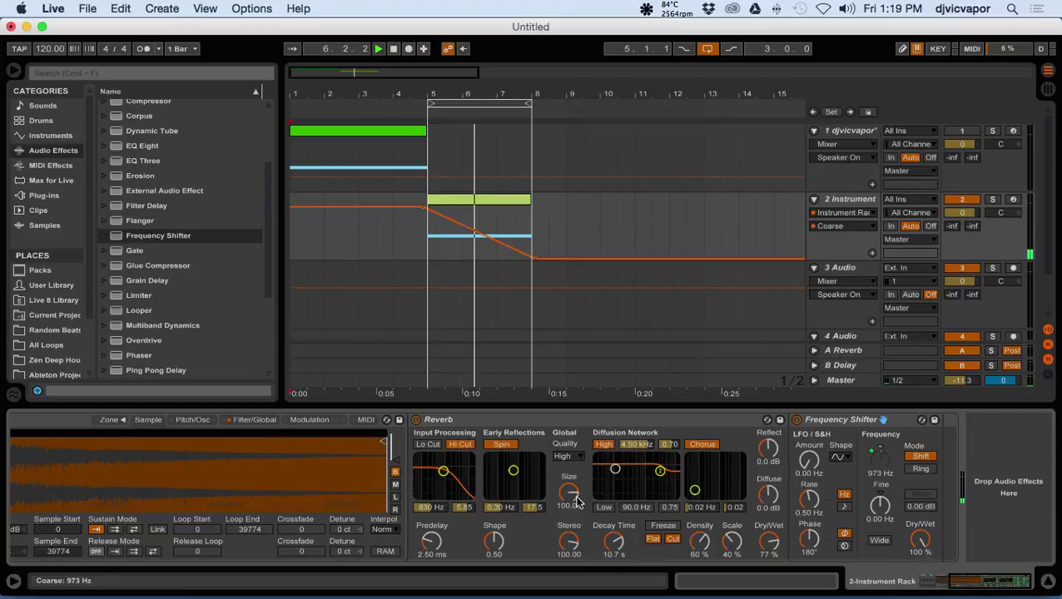
pyautogui.moveTo(1003, 581); pyautogui.dragTo(870, 576)
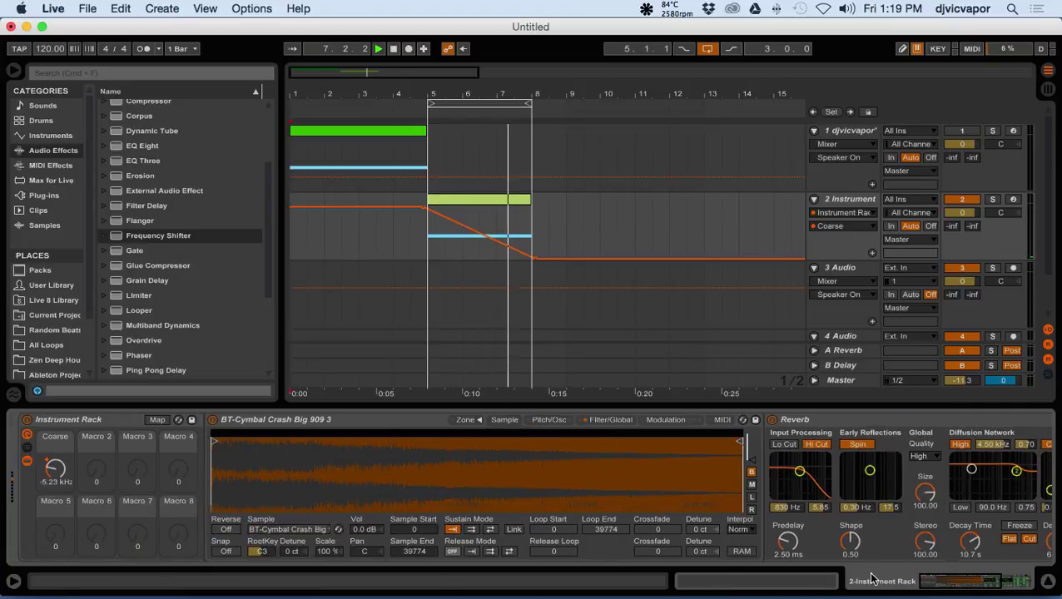
pyautogui.click(158, 422)
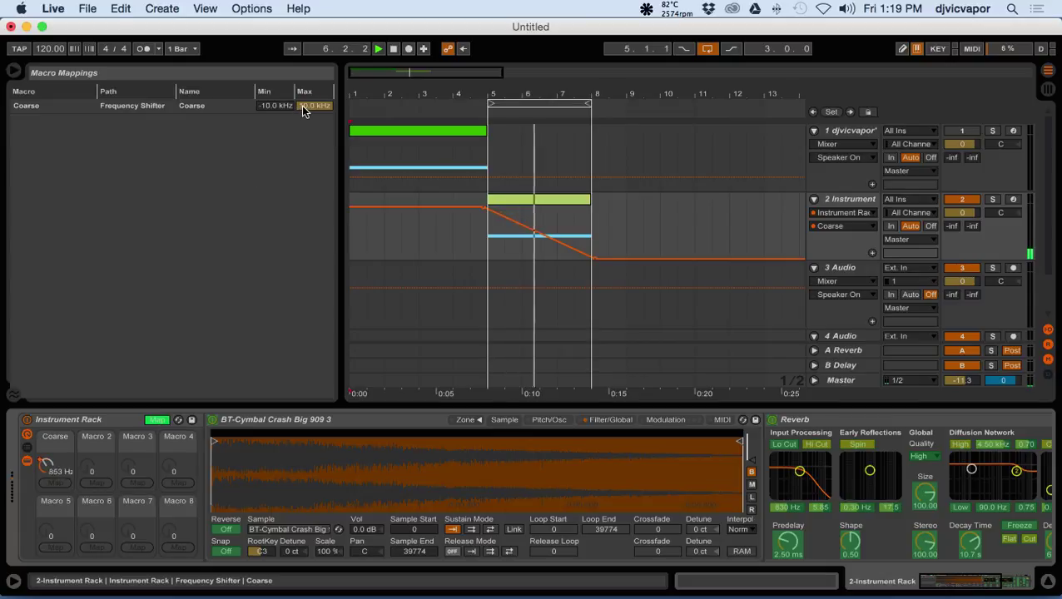
pyautogui.moveTo(303, 106); pyautogui.dragTo(303, 216)
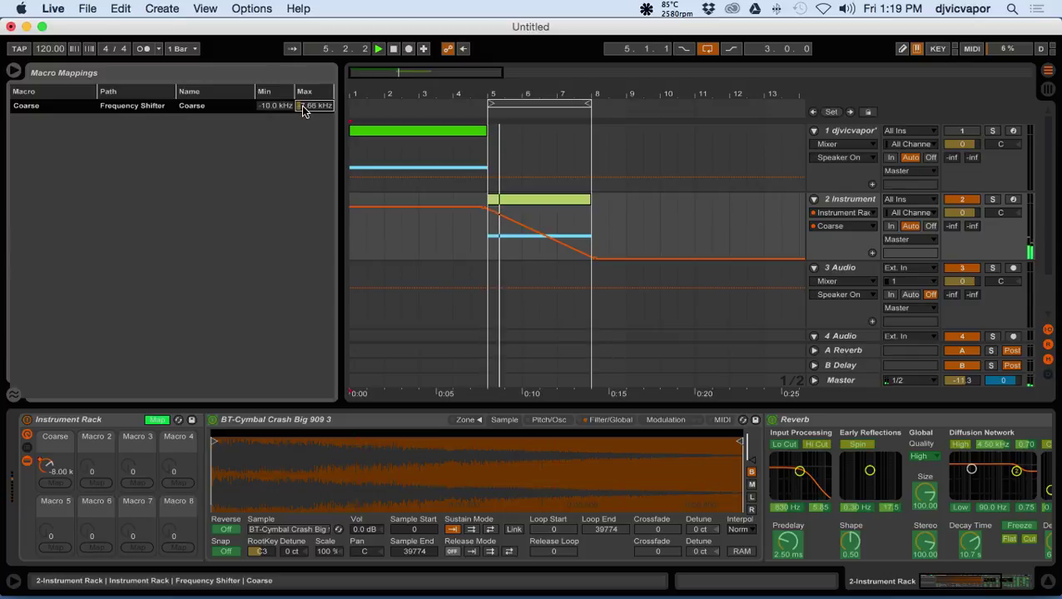
pyautogui.write('0')
pyautogui.press('Return')
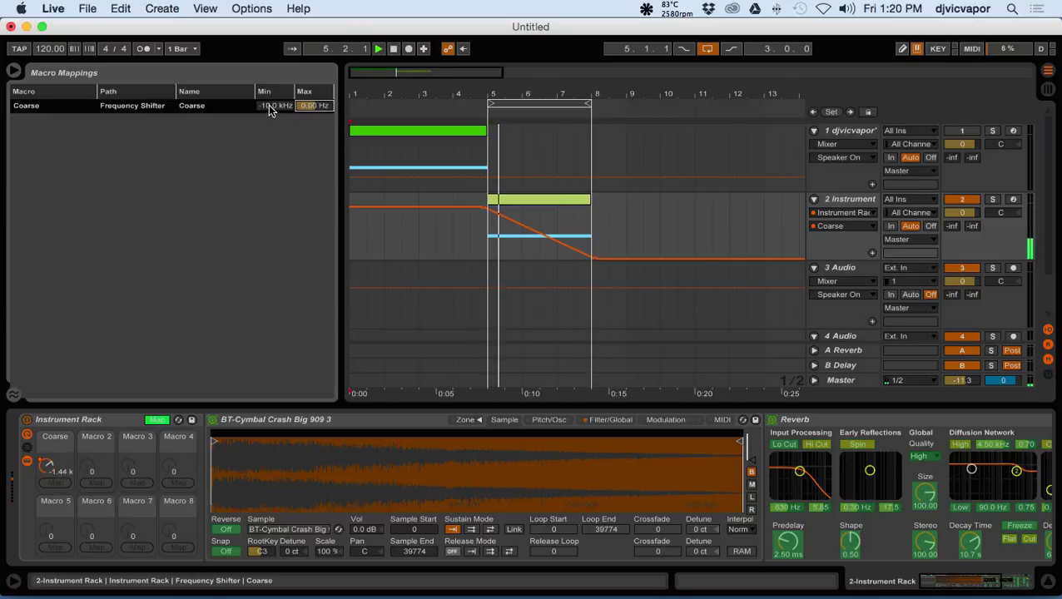
# Set the Coarse mapping's minimum to -6.25 kHz and leave macro mapping mode.
pyautogui.moveTo(269, 107); pyautogui.dragTo(268, 49)
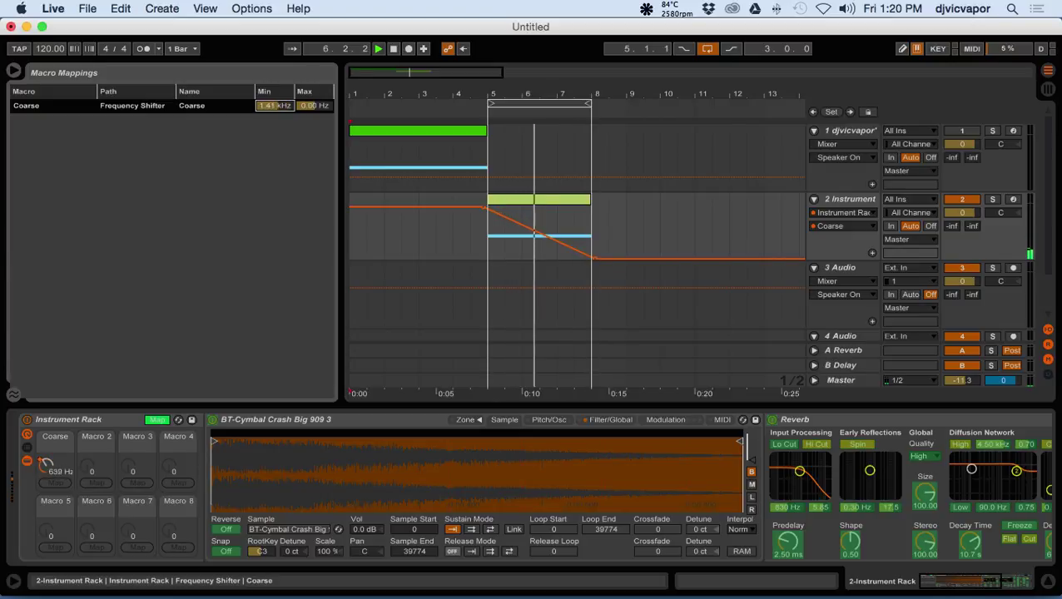
pyautogui.click(265, 142)
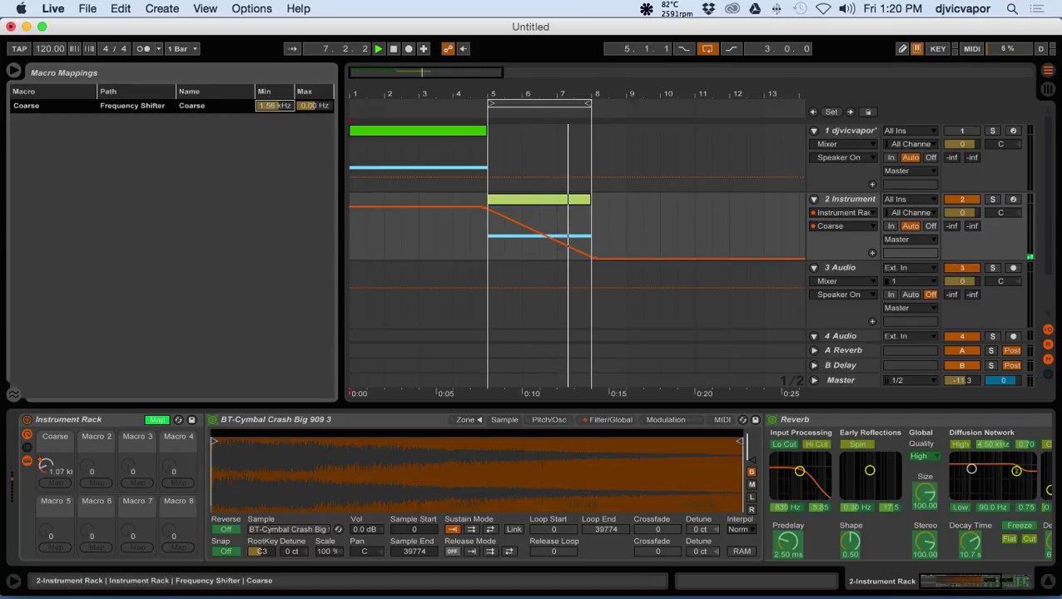
pyautogui.moveTo(264, 101); pyautogui.dragTo(264, 76)
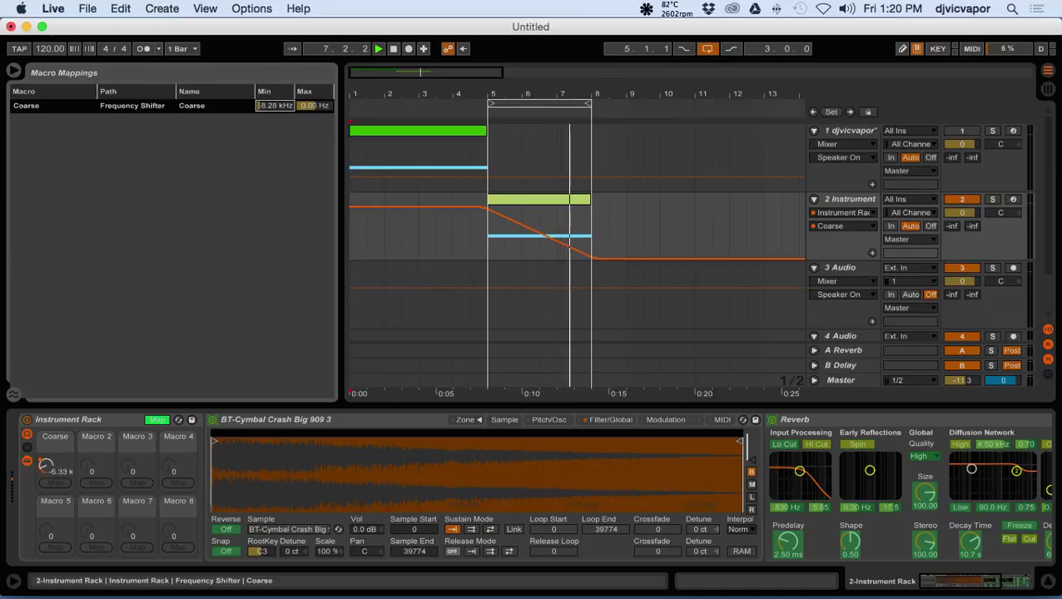
pyautogui.moveTo(275, 105); pyautogui.dragTo(275, 90)
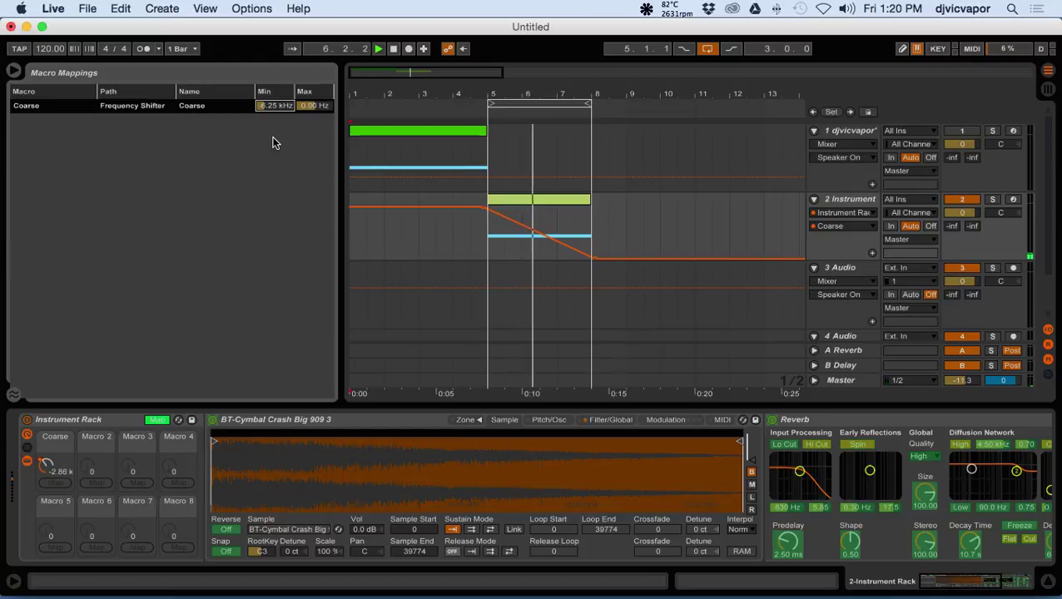
pyautogui.click(154, 420)
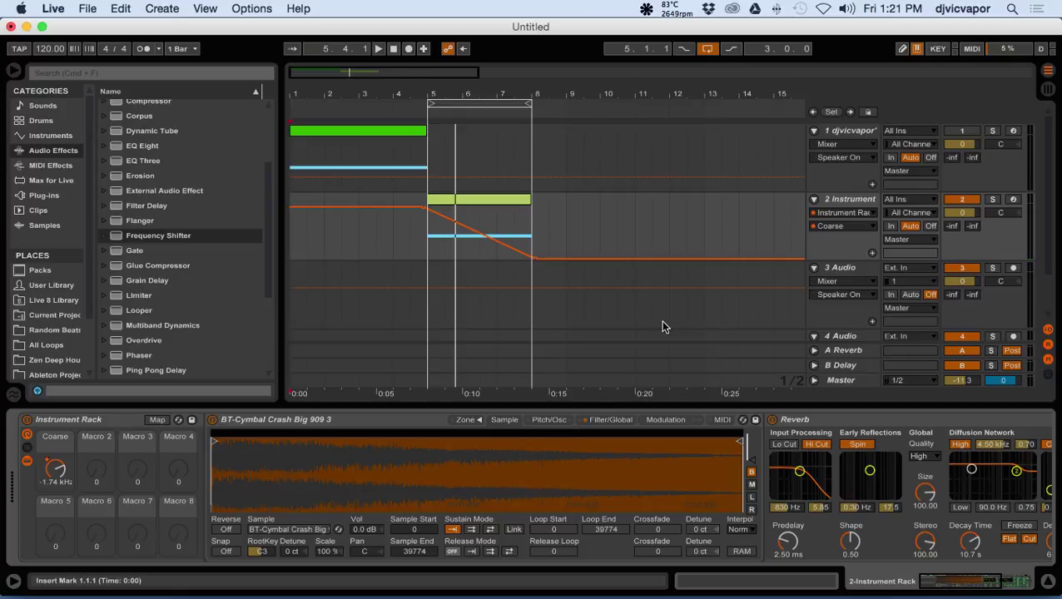
# Add a Filter Delay after the Frequency Shifter in the crash track's rack.
pyautogui.moveTo(931, 581); pyautogui.dragTo(995, 580)
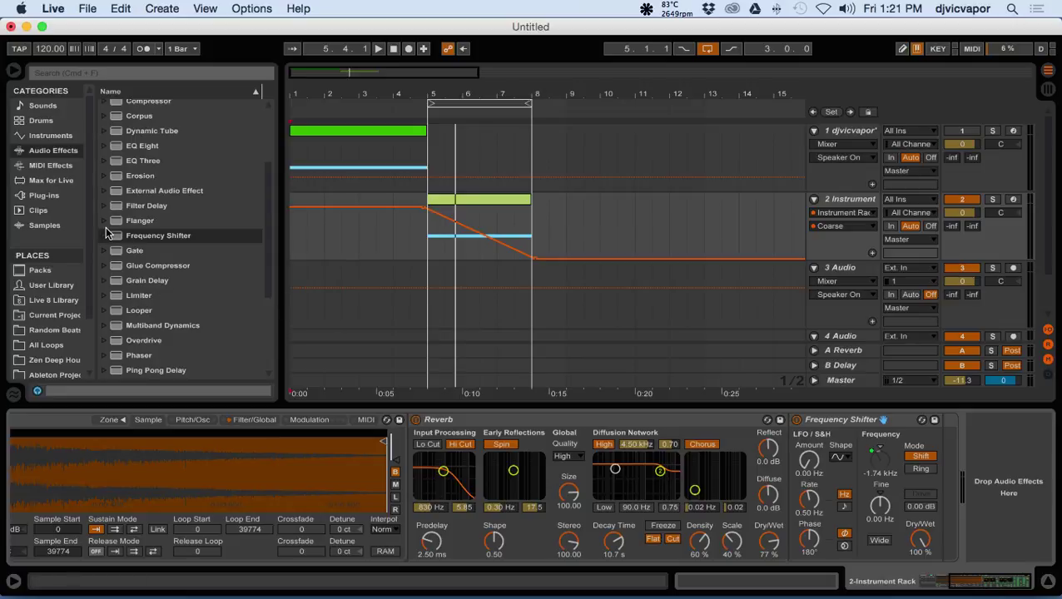
pyautogui.click(114, 206)
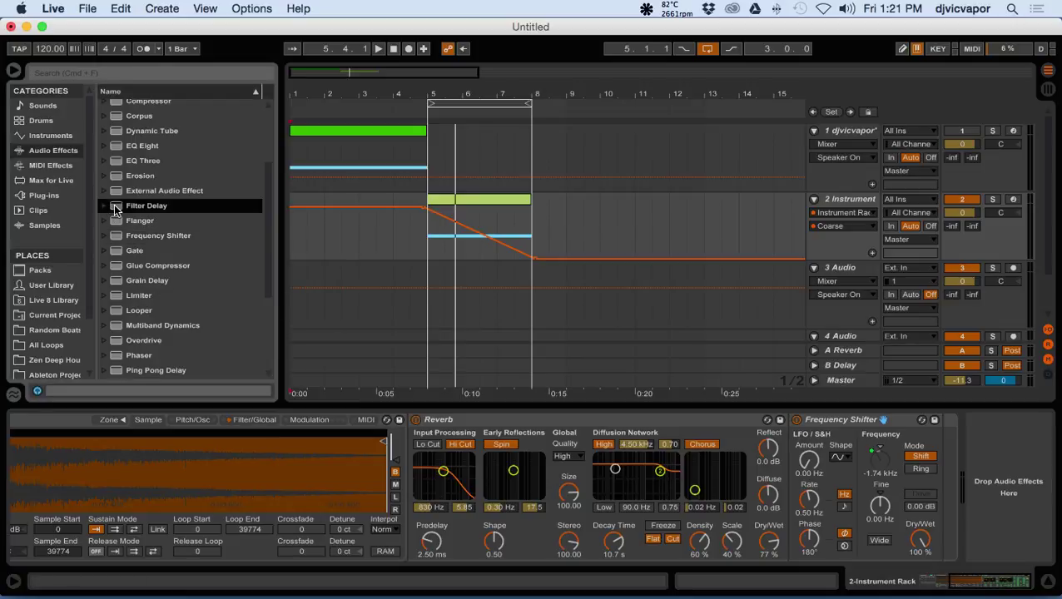
pyautogui.moveTo(896, 359)
pyautogui.mouseDown()
pyautogui.moveTo(957, 431)
pyautogui.moveTo(941, 441)
pyautogui.mouseUp()
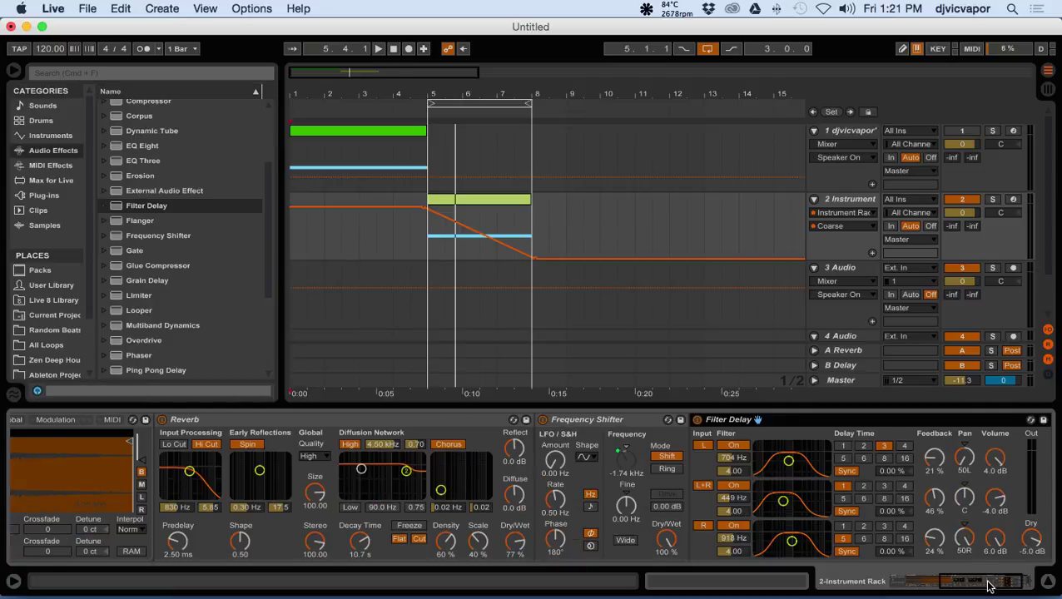
pyautogui.moveTo(988, 585); pyautogui.dragTo(1026, 586)
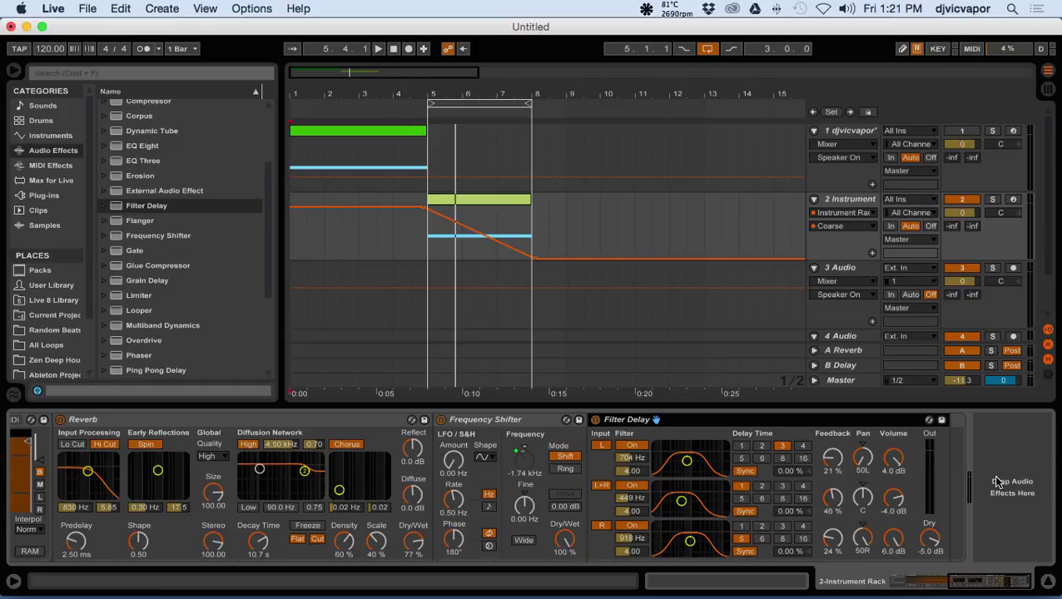
# Set the Filter Delay's R delay time to 4 beat divisions and turn off the filters on all three delay lines.
pyautogui.click(802, 529)
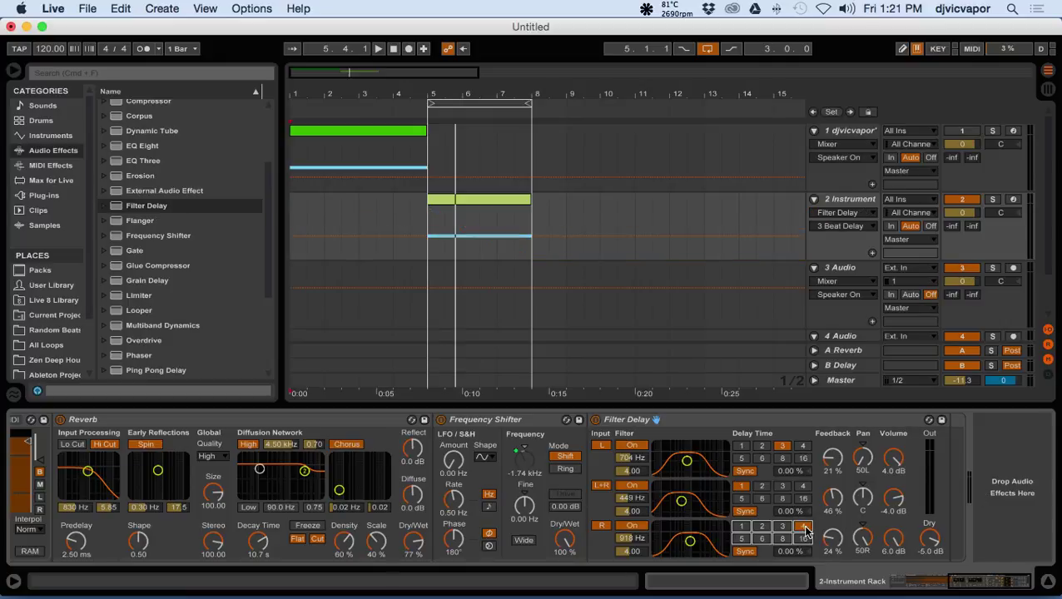
pyautogui.click(416, 110)
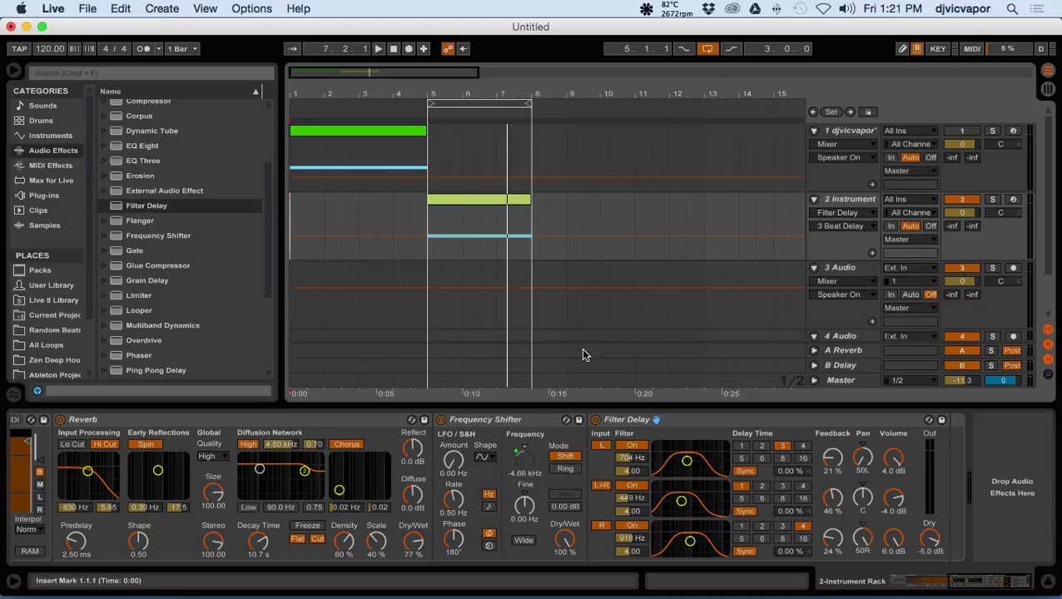
pyautogui.click(628, 446)
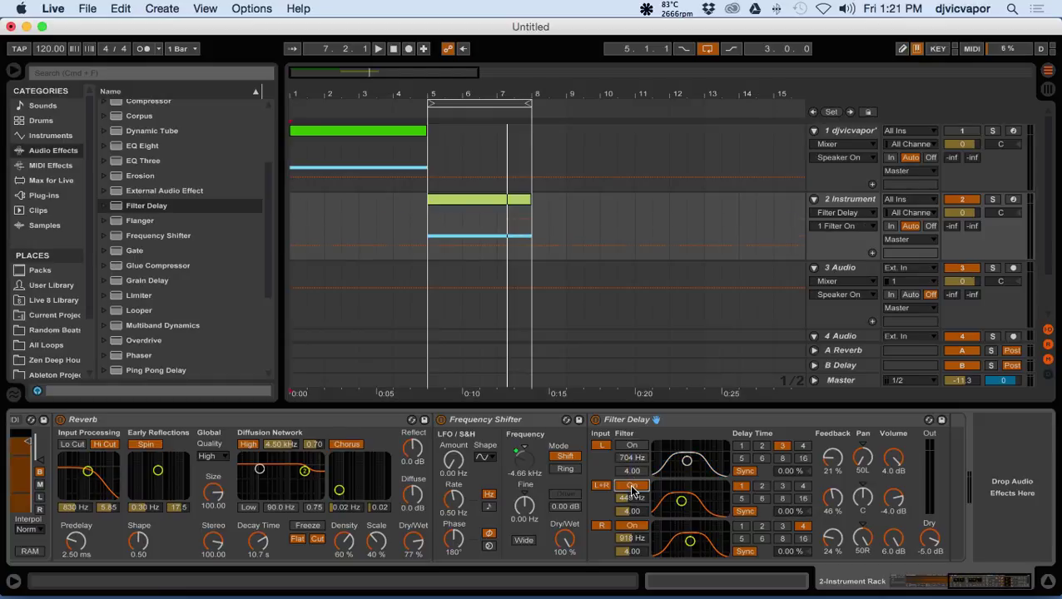
pyautogui.click(632, 487)
pyautogui.click(645, 525)
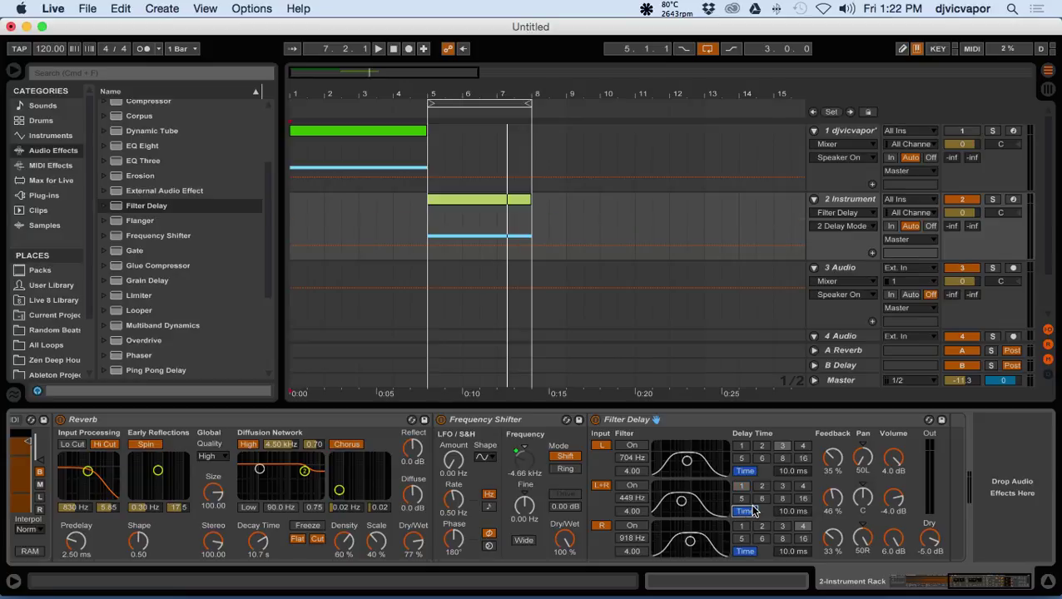
# Turn off the Filter Delay's L+R input, set the L delay time to 1.00 ms, and play the loop.
pyautogui.click(601, 486)
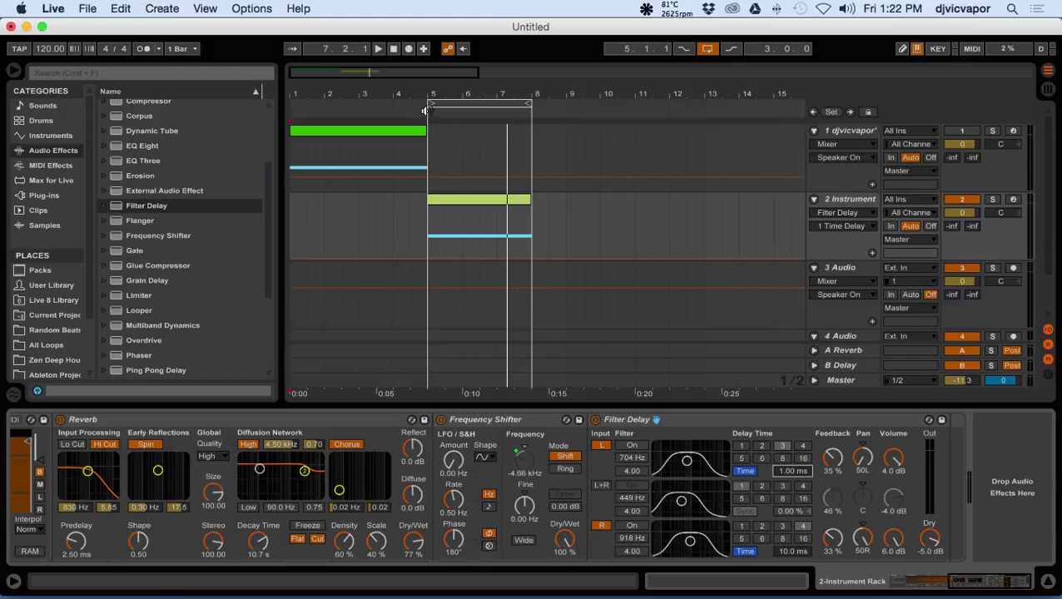
pyautogui.click(408, 243)
pyautogui.press('space')
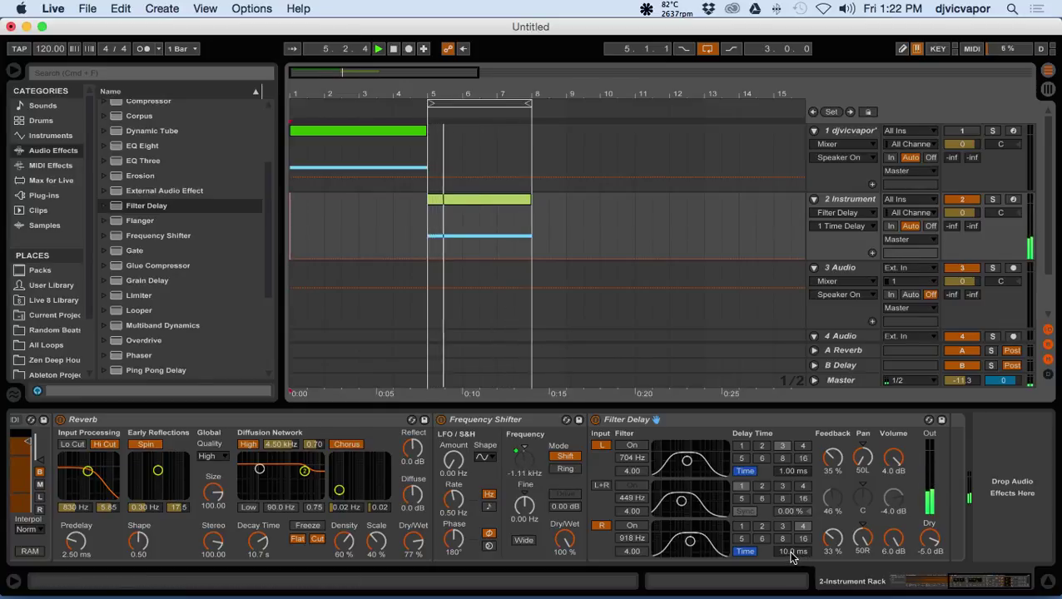
# Set the Filter Delay's R delay time to 24.4 ms and the Reverb's decay time to 18.5 s.
pyautogui.moveTo(793, 553); pyautogui.dragTo(793, 529)
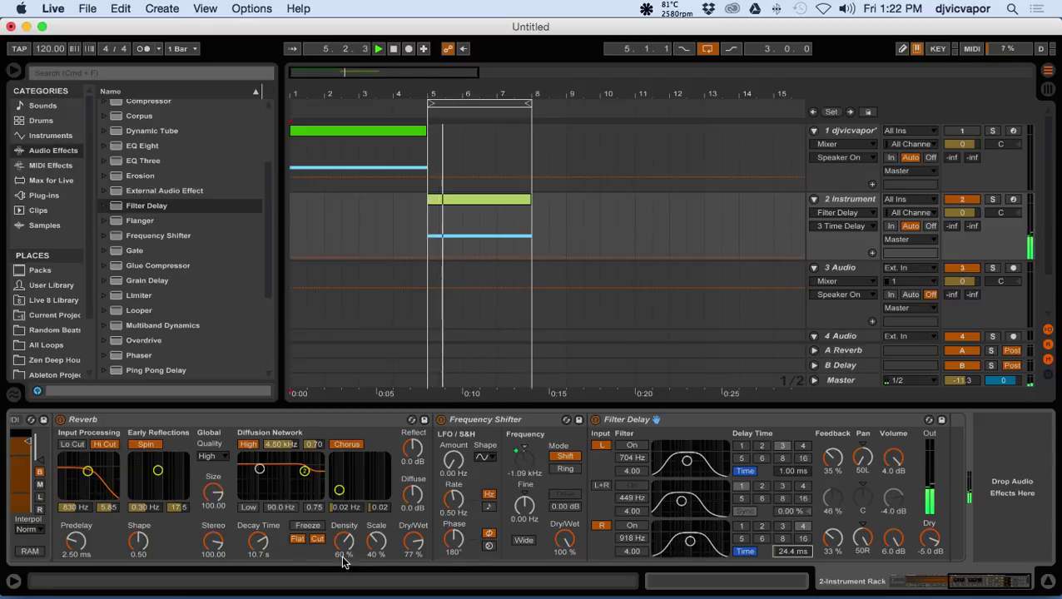
pyautogui.moveTo(266, 549); pyautogui.dragTo(266, 520)
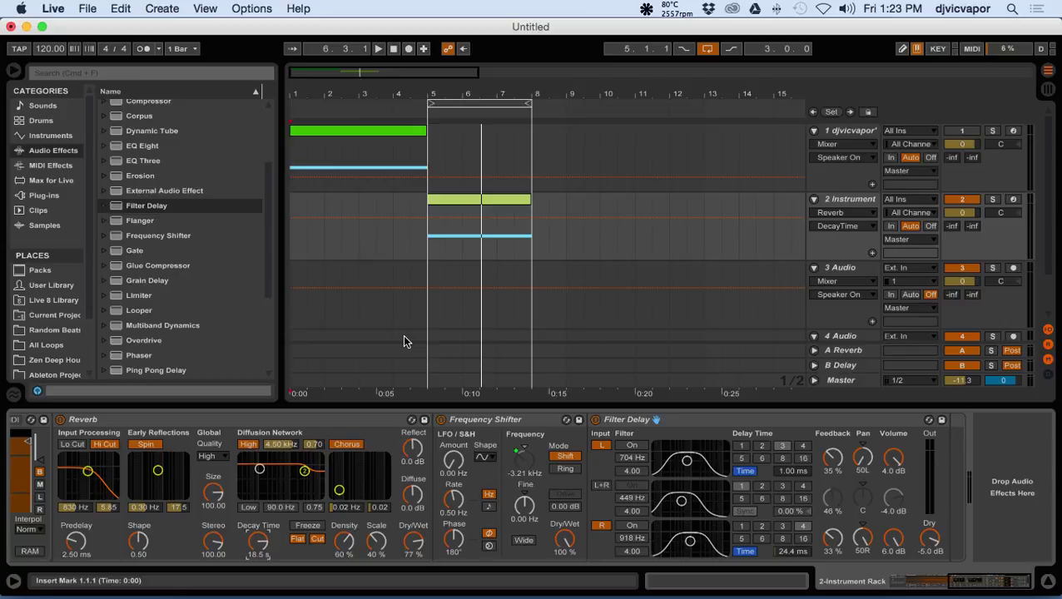
# Show the Instrument Rack's chain list and create a new empty chain below the cymbal chain.
pyautogui.moveTo(963, 588); pyautogui.dragTo(894, 588)
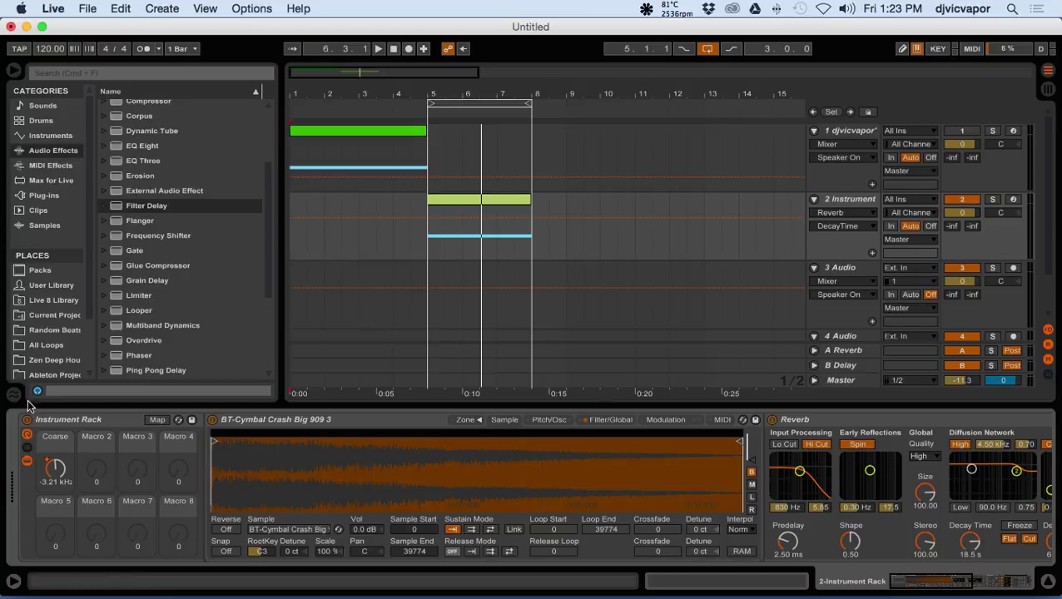
pyautogui.click(28, 447)
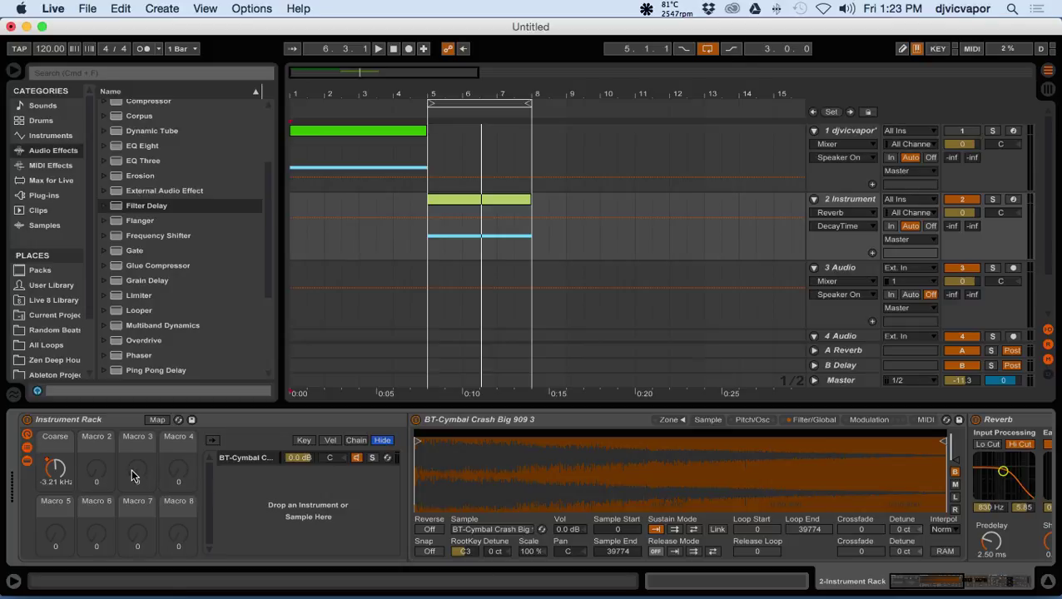
pyautogui.rightClick(259, 491)
pyautogui.click(271, 504)
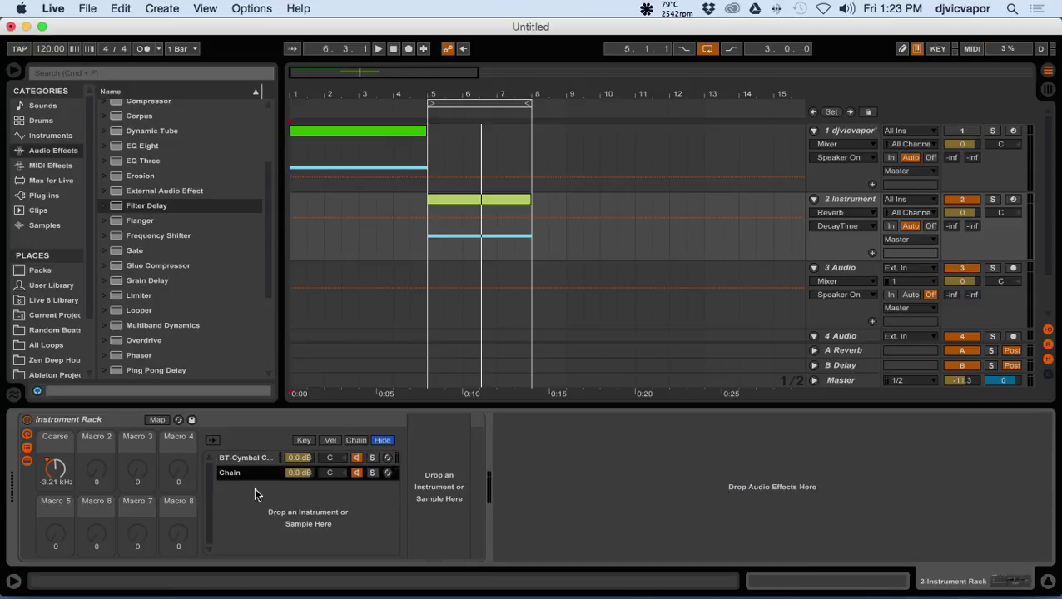
# Rename the rack's cymbal chain as Crash.
pyautogui.click(242, 457)
pyautogui.rightClick(242, 457)
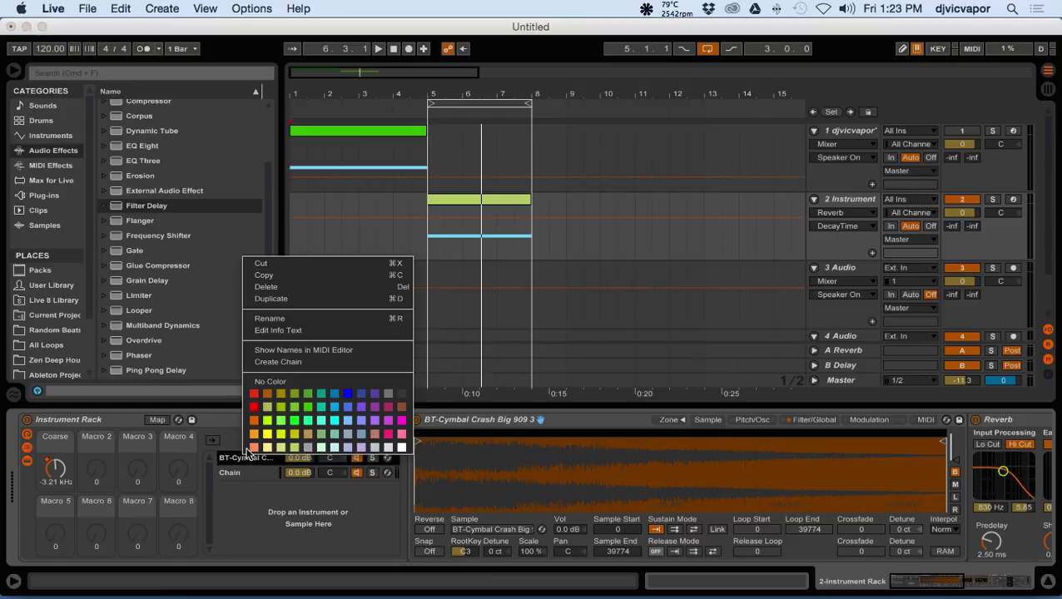
pyautogui.click(257, 318)
pyautogui.write('Crash')
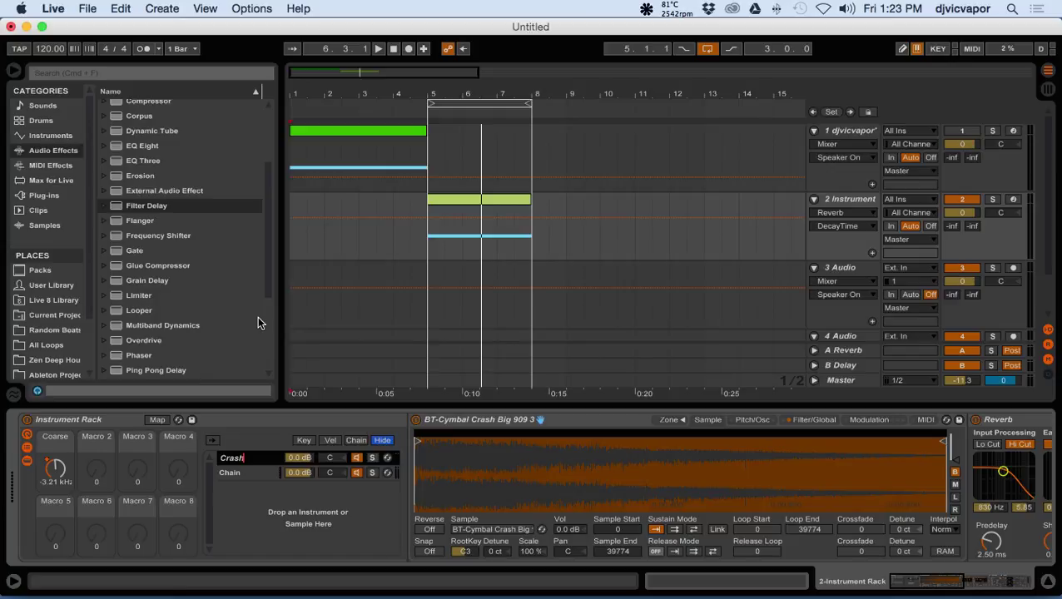
pyautogui.press('Return')
# Rename the rack's empty second chain as Synth FX.
pyautogui.click(239, 473)
pyautogui.rightClick(238, 473)
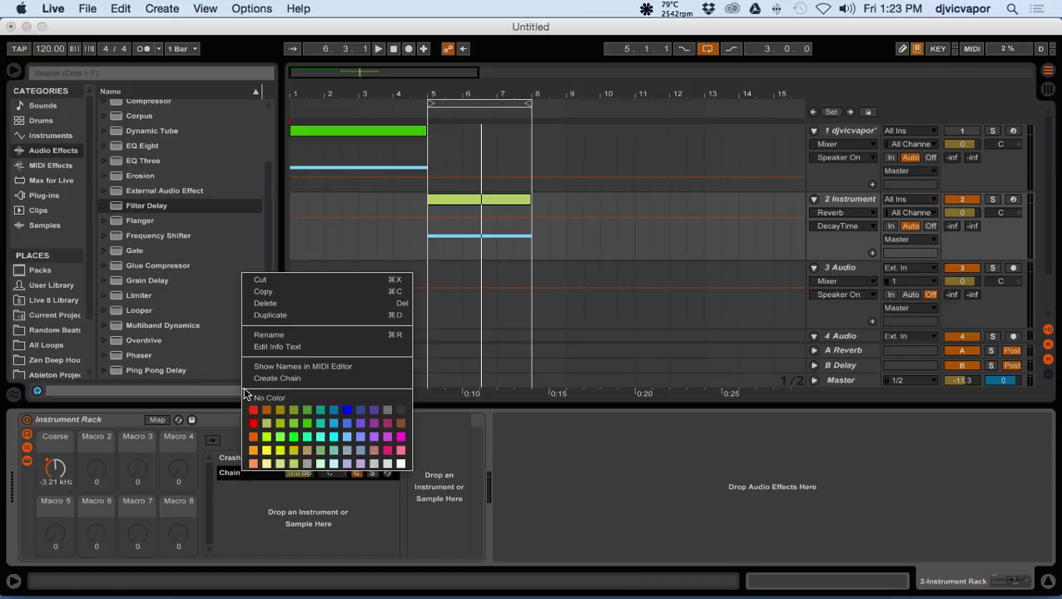
pyautogui.click(254, 336)
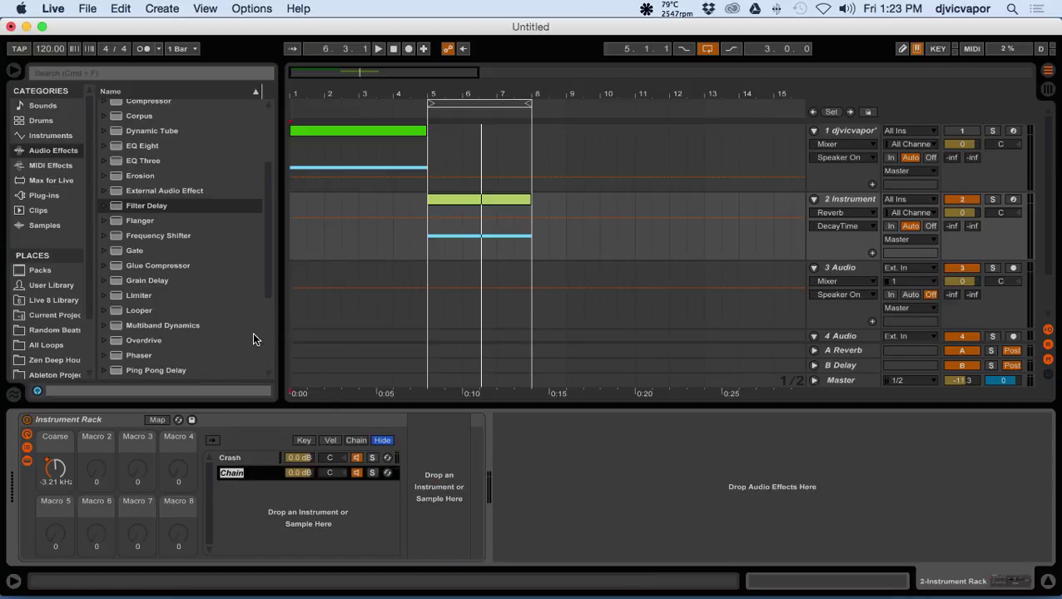
pyautogui.write('Synth FX')
pyautogui.press('Return')
# Load the Operator instrument into the Synth FX chain and play the arrangement from just before bar 5.
pyautogui.click(61, 134)
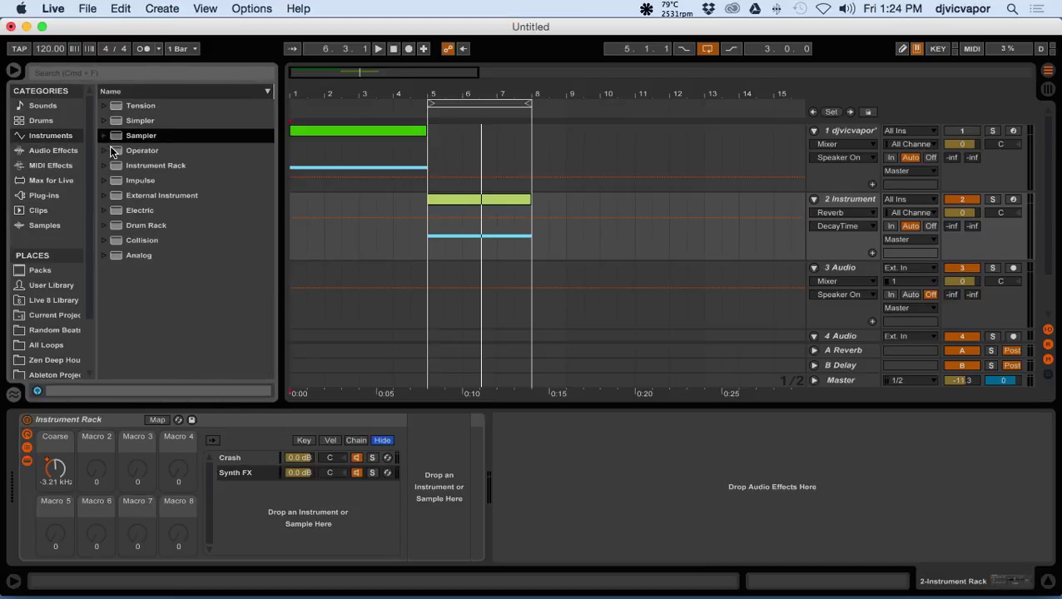
pyautogui.click(116, 153)
pyautogui.moveTo(117, 152); pyautogui.dragTo(261, 481)
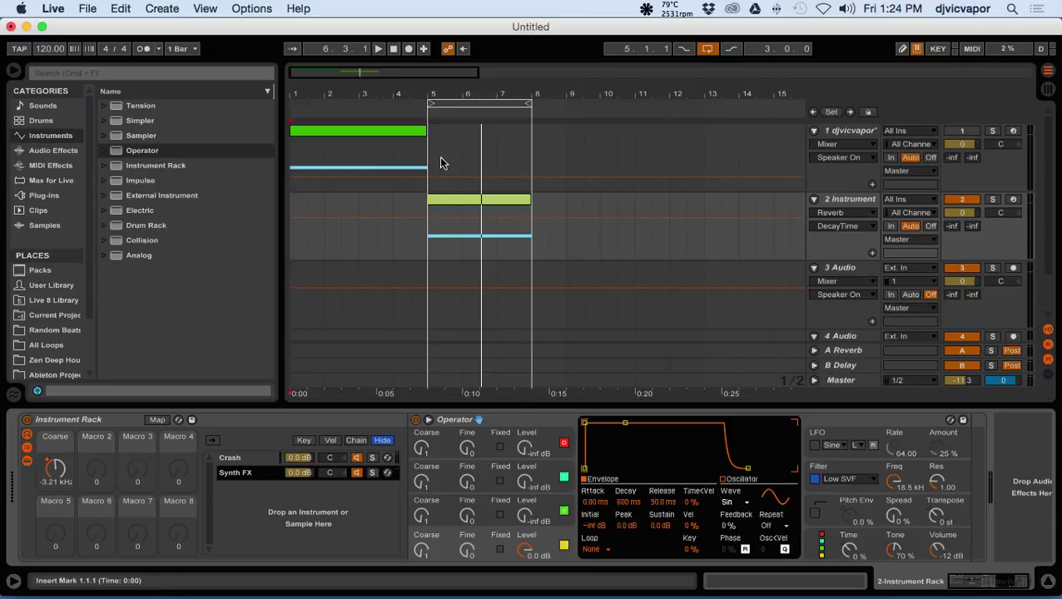
pyautogui.click(416, 107)
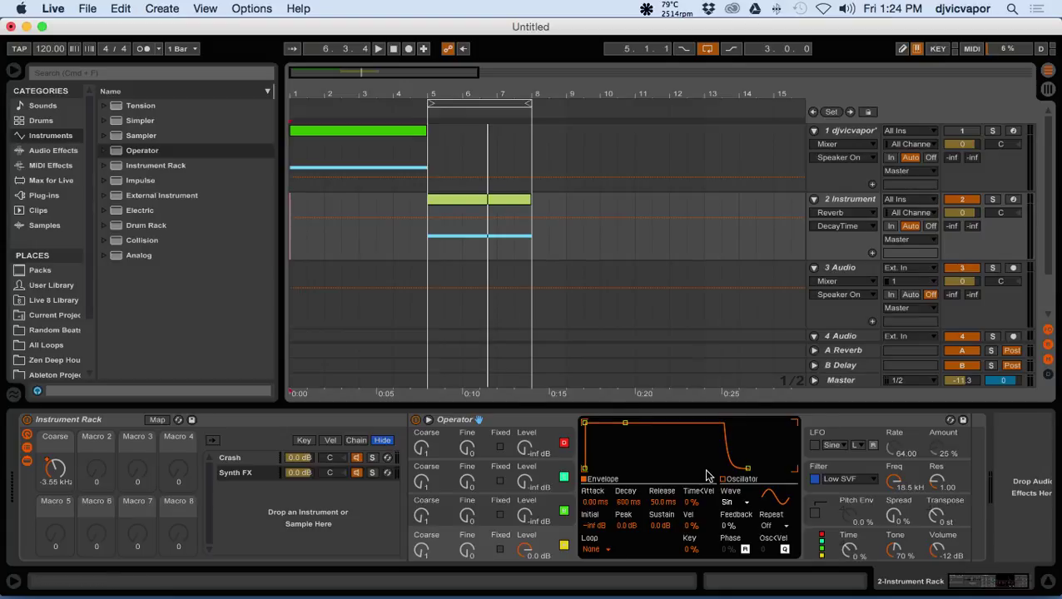
# Set Operator's oscillator A wave to Saw 64, lower the Synth FX chain volume to -11.0 dB, and play the result.
pyautogui.click(732, 505)
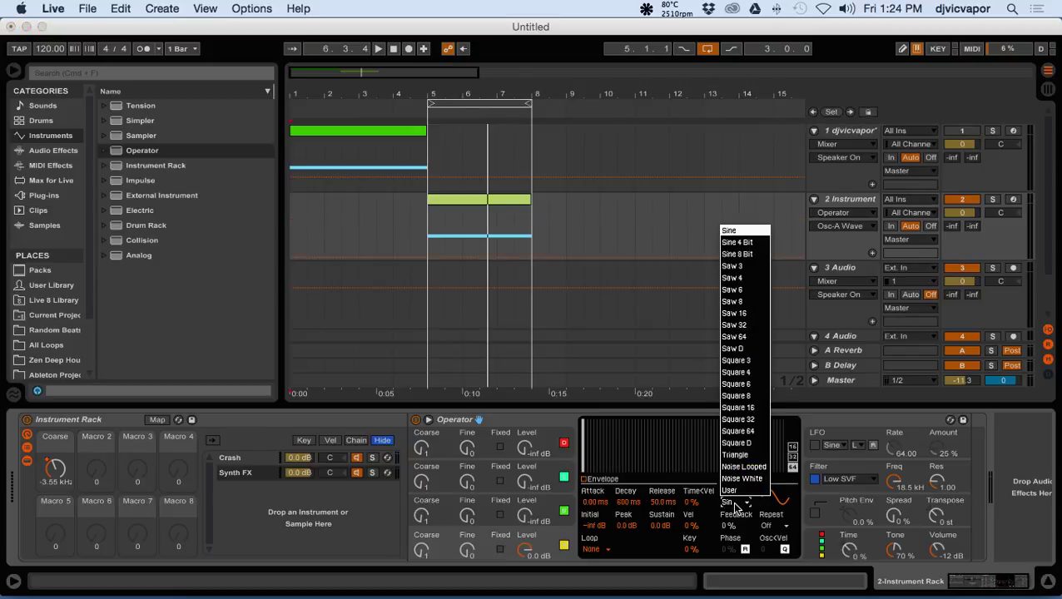
pyautogui.click(740, 337)
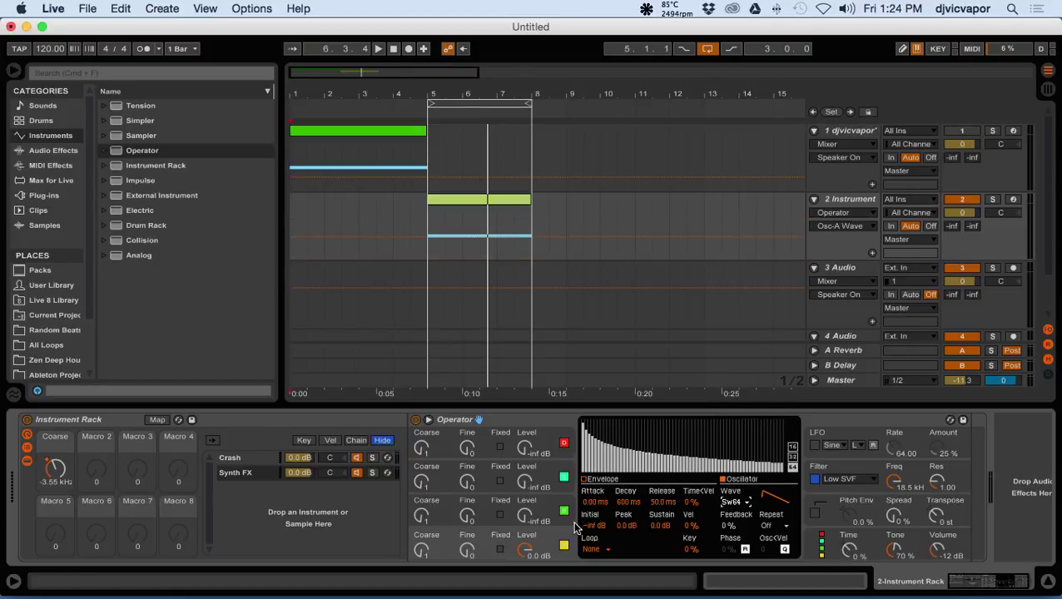
pyautogui.click(292, 471)
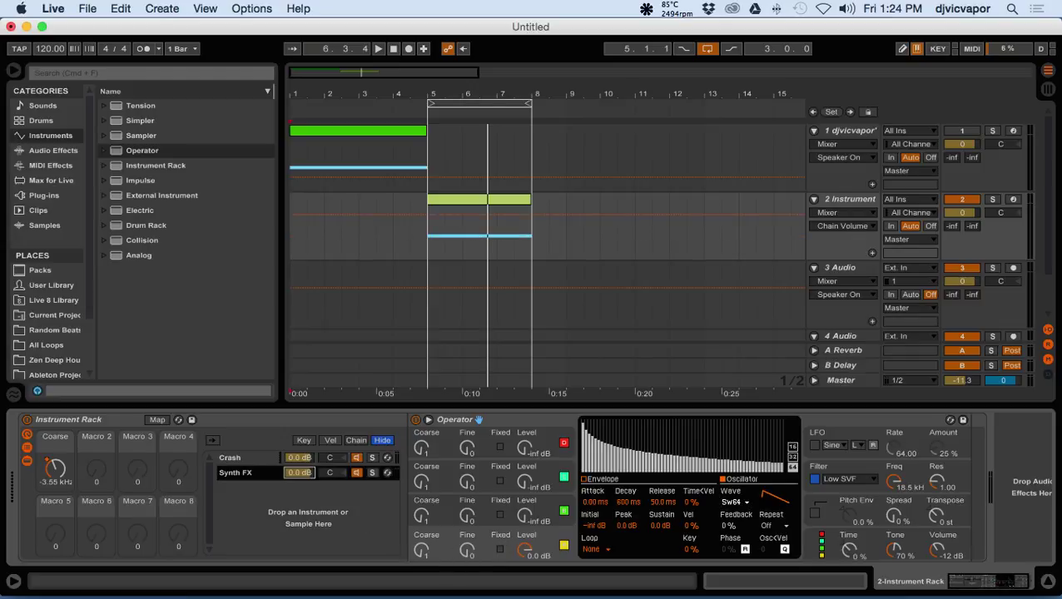
pyautogui.moveTo(292, 470); pyautogui.dragTo(292, 493)
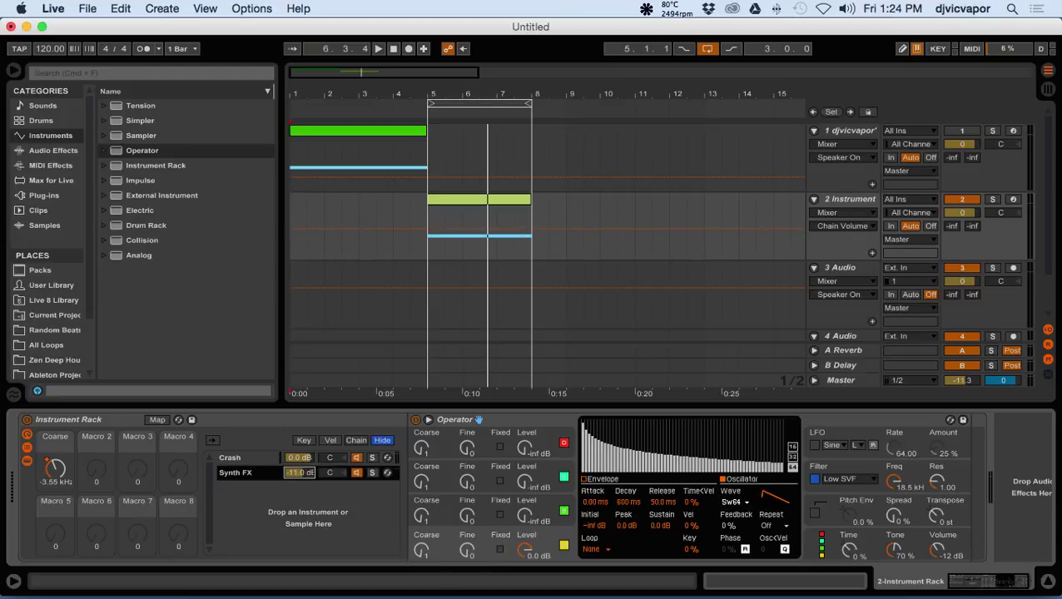
pyautogui.click(412, 109)
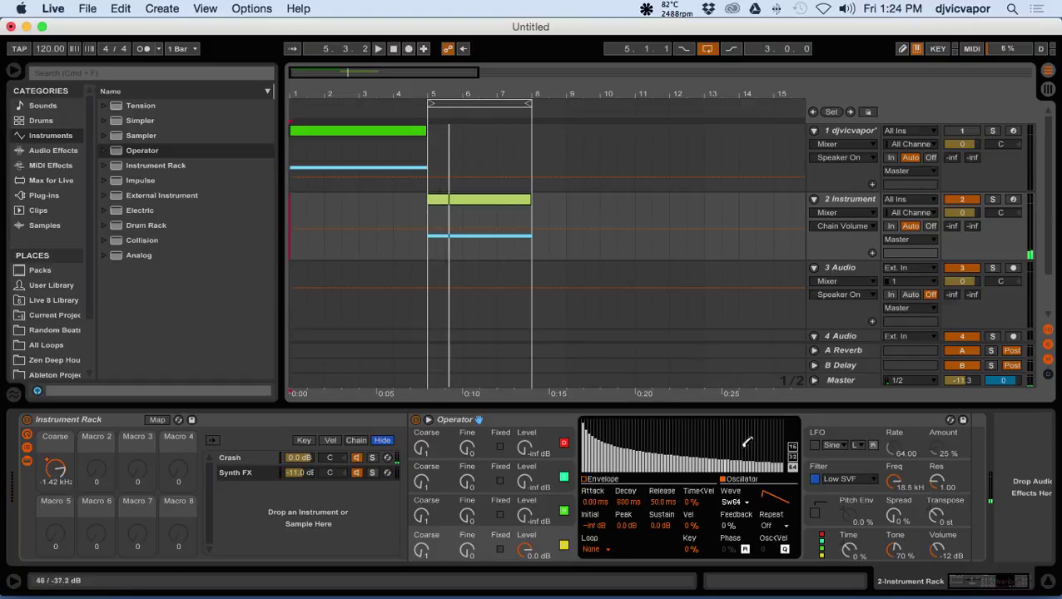
# Enable Operator's LFO and set its rate to 103.82.
pyautogui.click(815, 446)
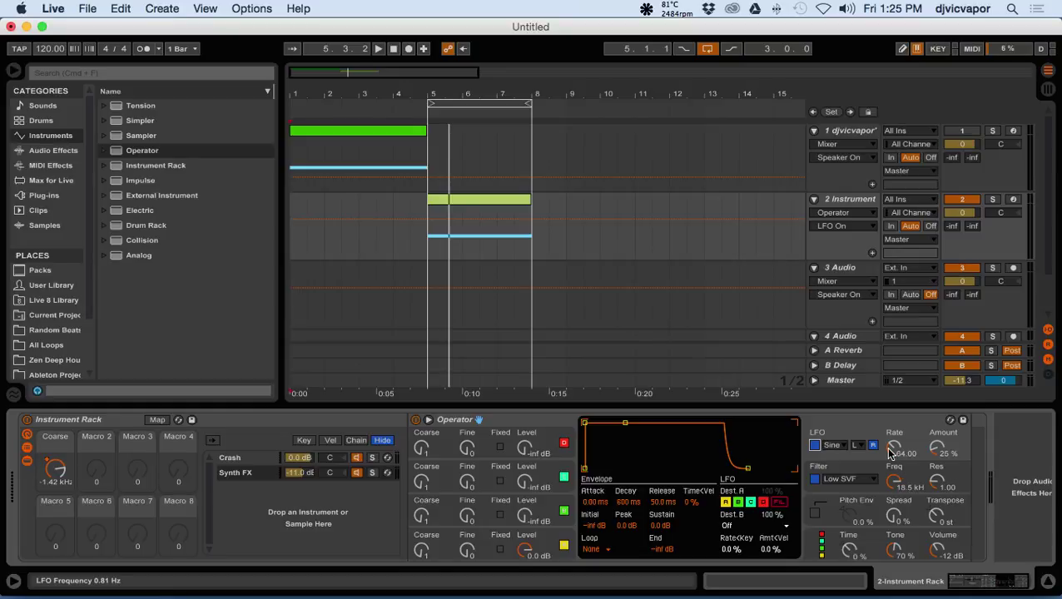
pyautogui.moveTo(891, 453); pyautogui.dragTo(891, 420)
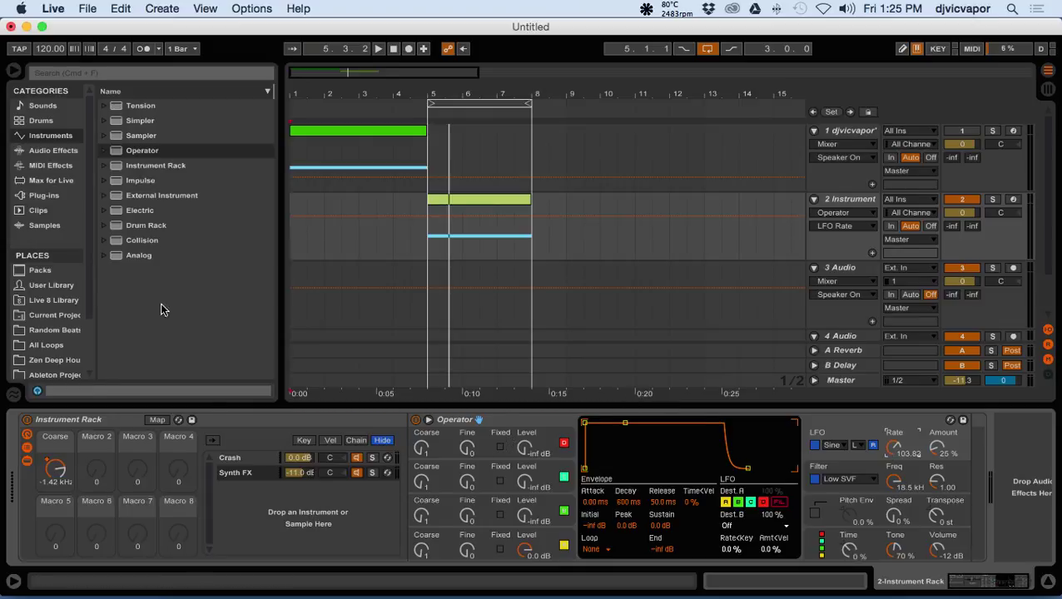
# Insert the Pitch MIDI effect before Operator, set its pitch to +24 st, and play from just before bar 5.
pyautogui.click(50, 166)
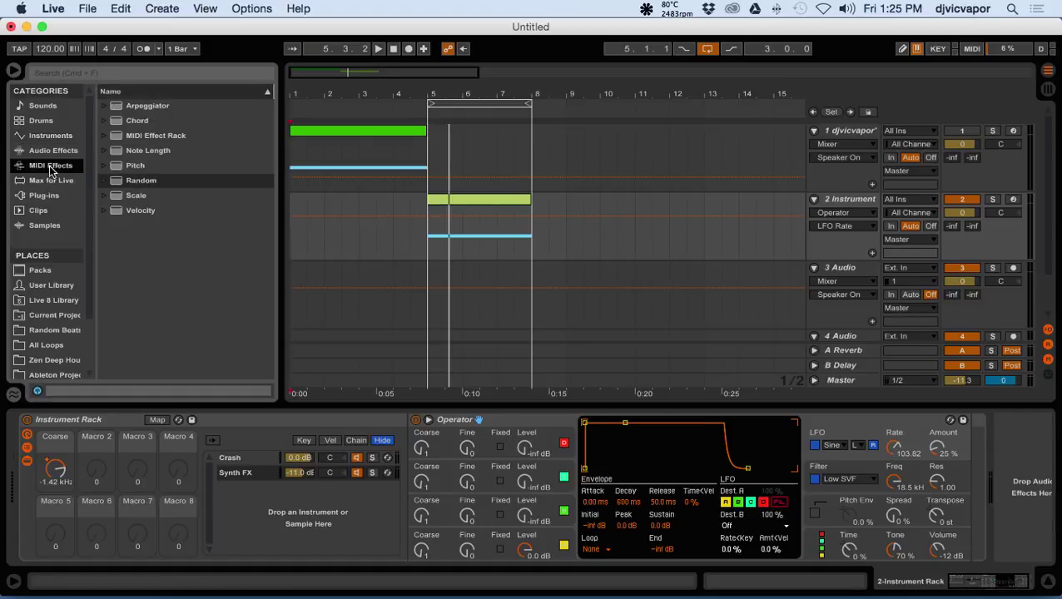
pyautogui.click(113, 164)
pyautogui.moveTo(113, 164); pyautogui.dragTo(409, 421)
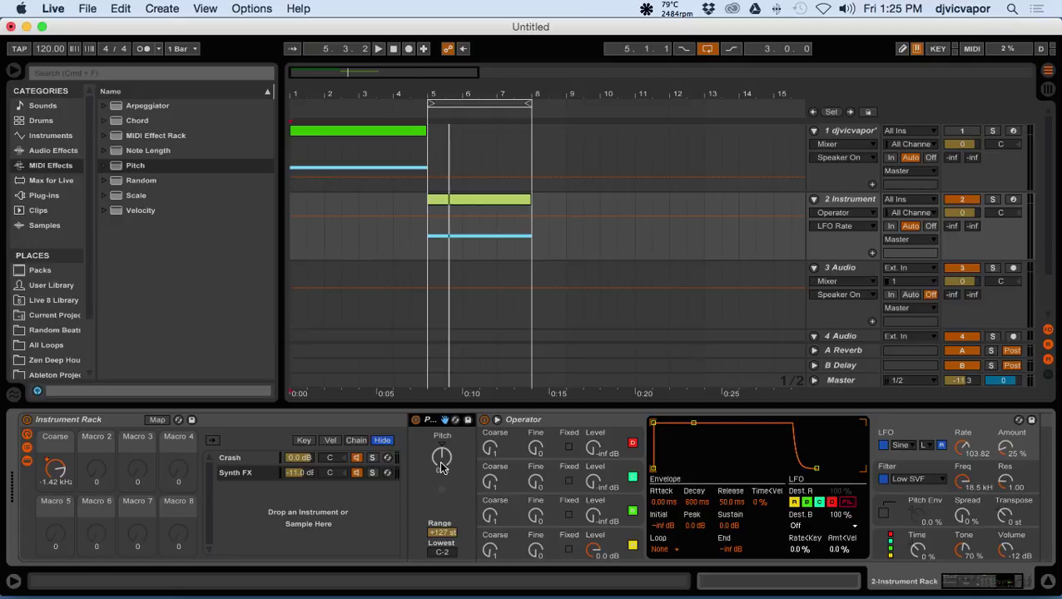
pyautogui.moveTo(442, 469); pyautogui.dragTo(441, 463)
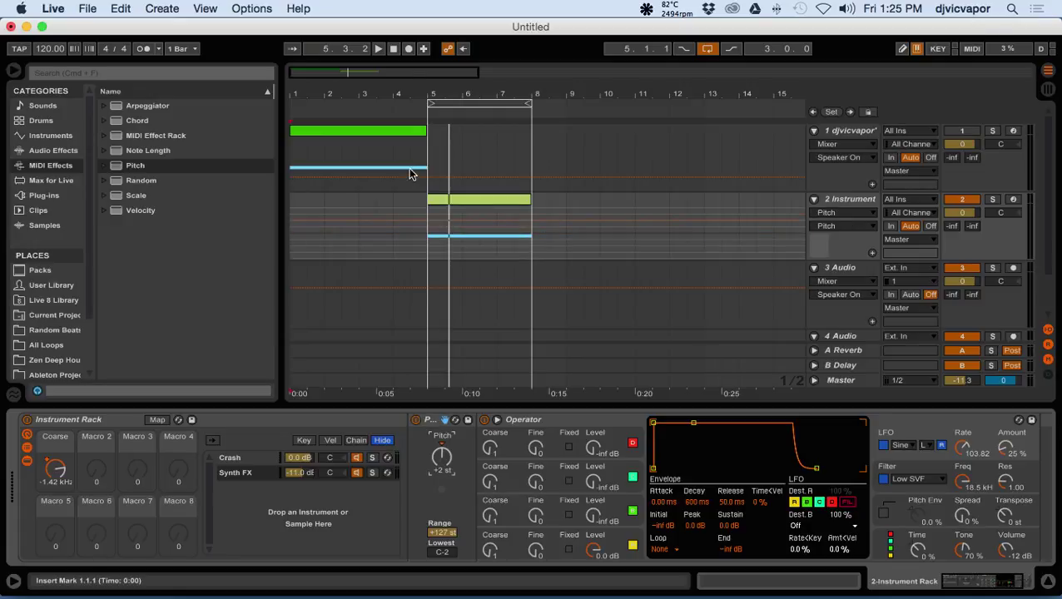
pyautogui.click(416, 109)
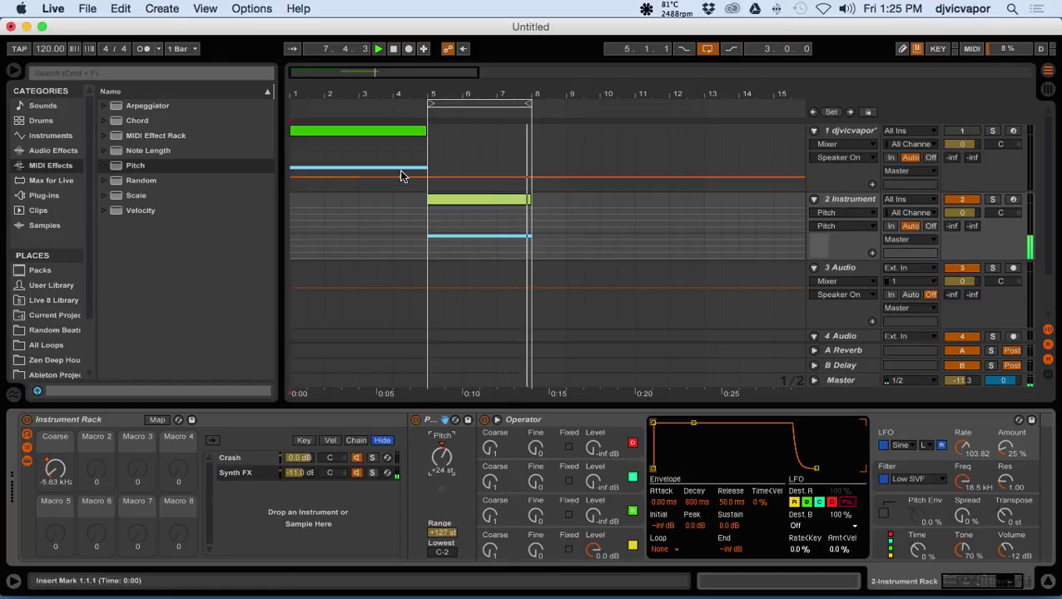
pyautogui.click(408, 107)
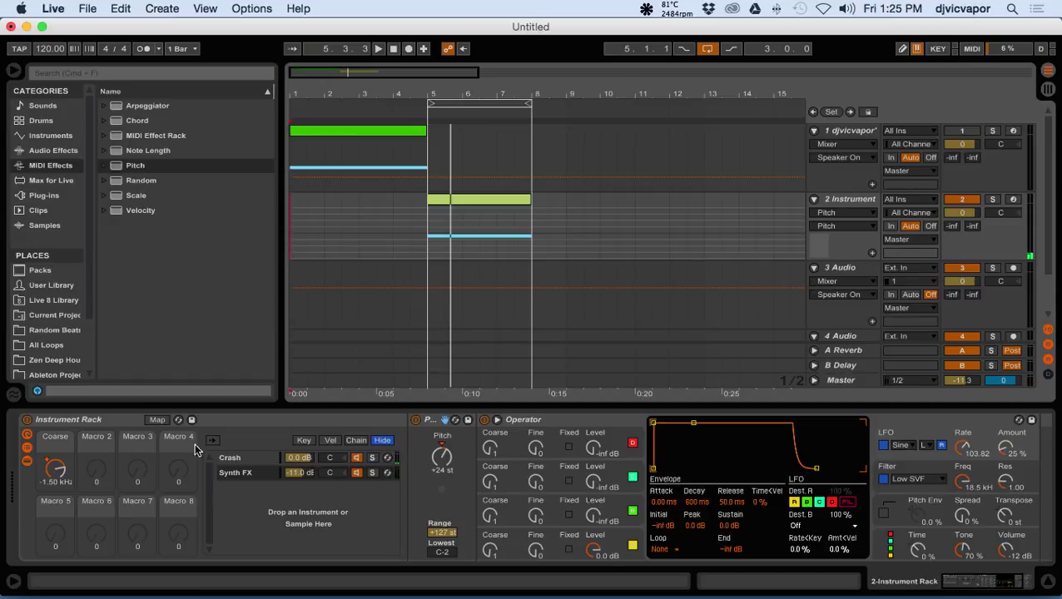
# Map Operator's LFO Rate to the rack's first macro, alongside the Frequency Shifter's Coarse control.
pyautogui.click(158, 420)
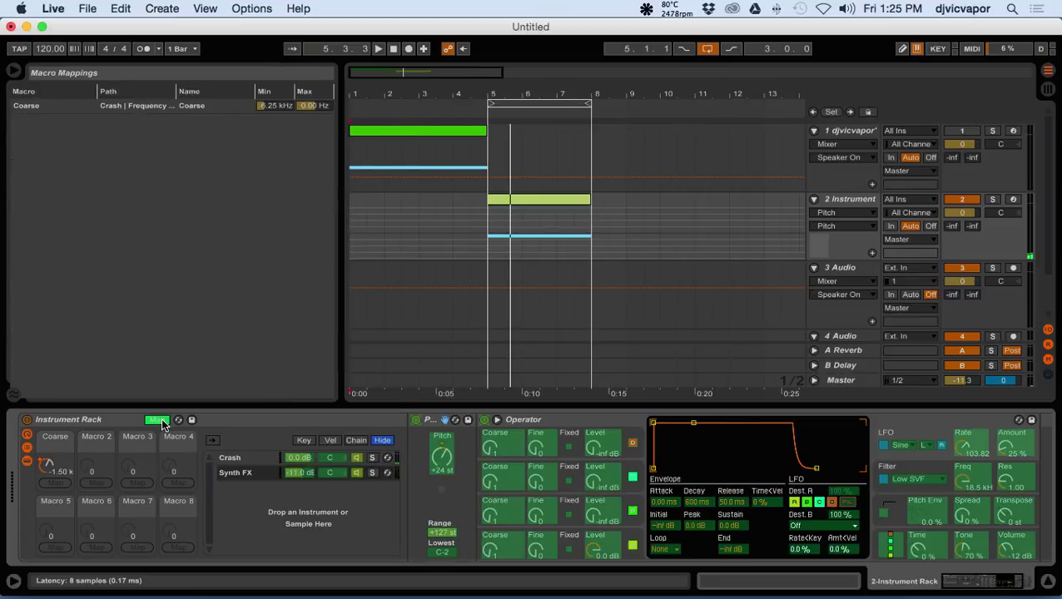
pyautogui.click(968, 444)
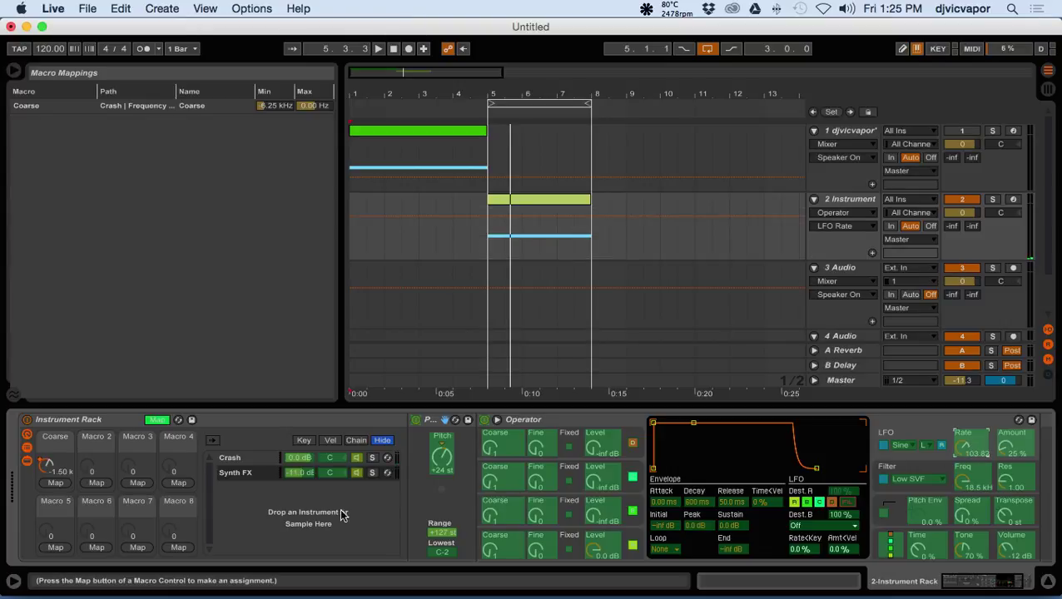
pyautogui.click(55, 482)
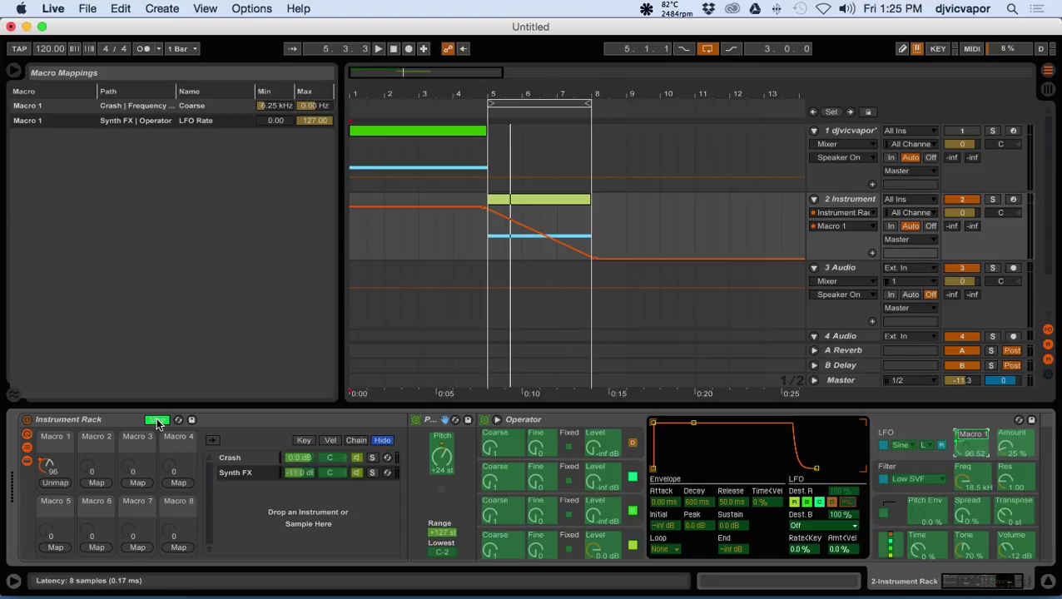
pyautogui.click(157, 421)
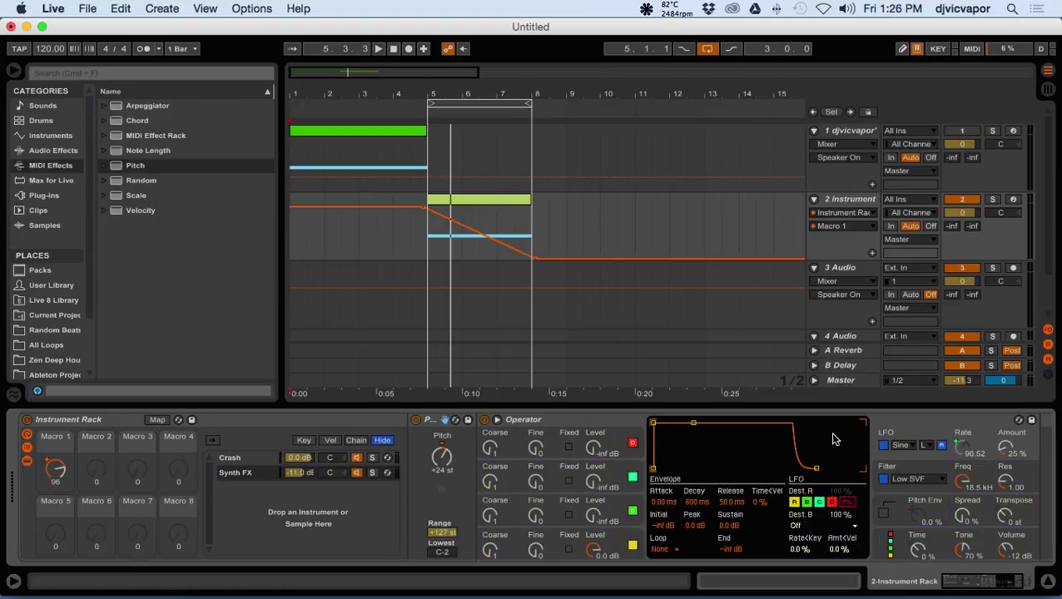
# Change Operator's LFO waveform to Square and play the section around bar 5.
pyautogui.click(902, 446)
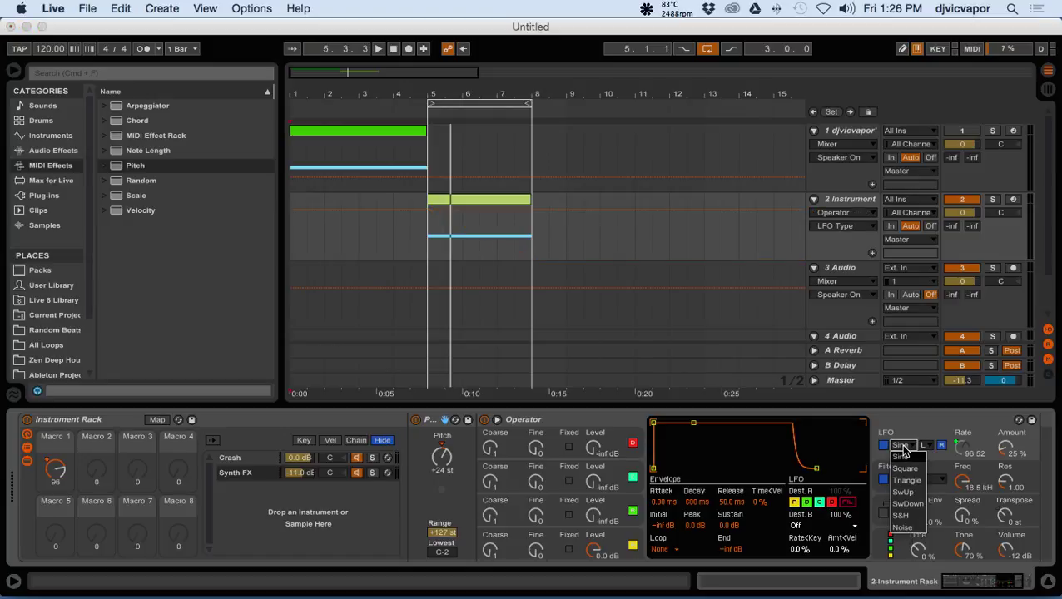
pyautogui.click(905, 468)
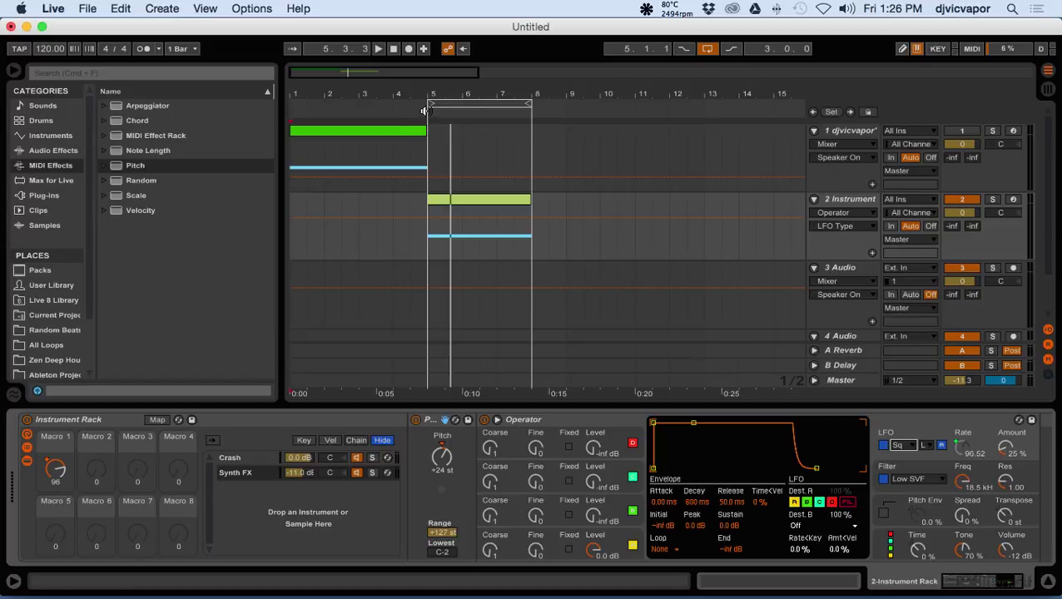
pyautogui.click(427, 107)
pyautogui.press('space')
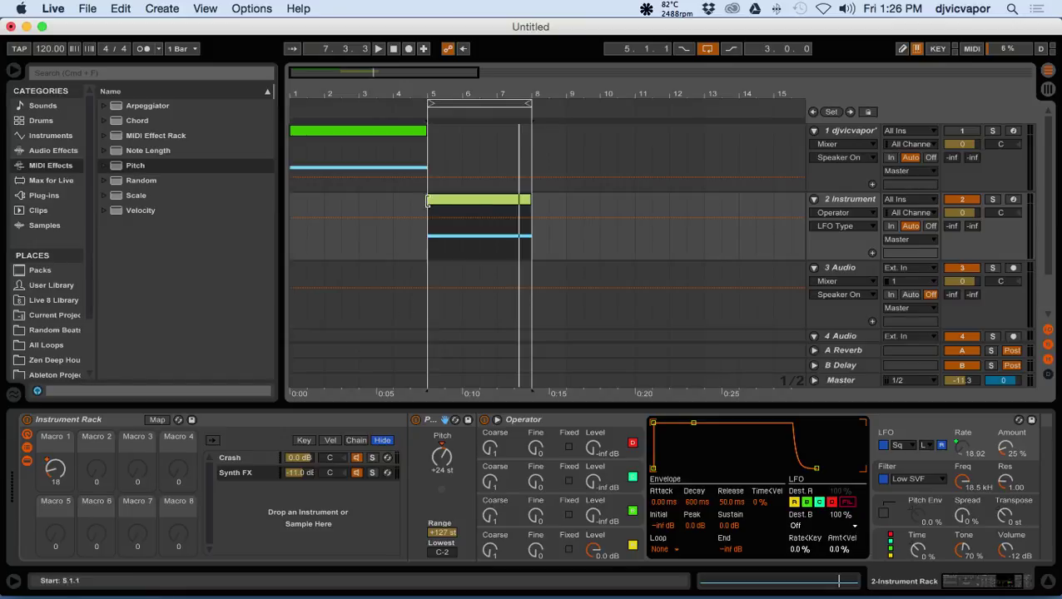
pyautogui.click(399, 106)
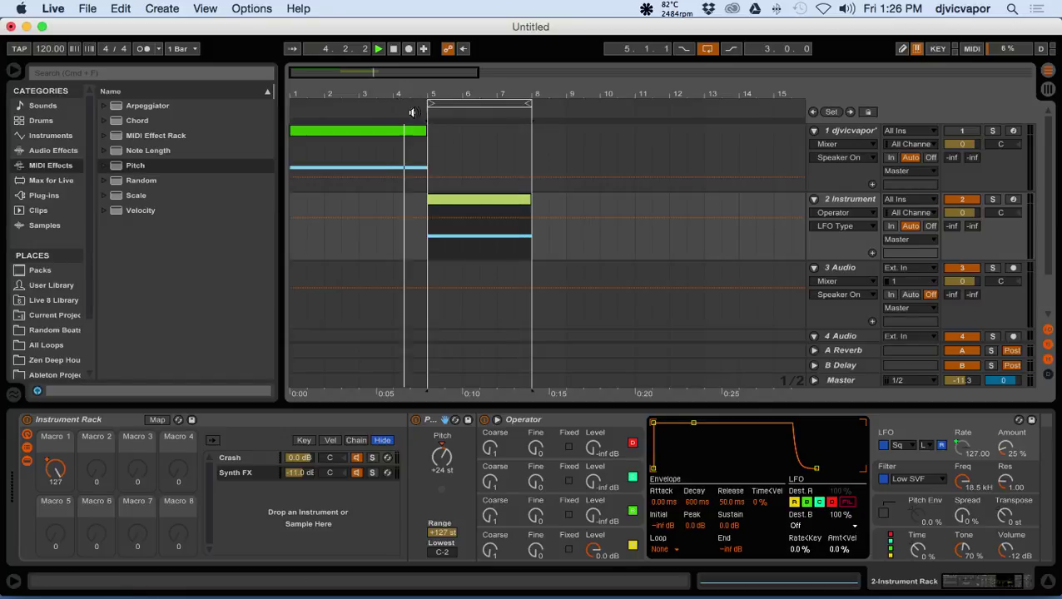
# Map Operator's Transpose control to Macro 1 and play from just before bar 5.
pyautogui.click(1005, 519)
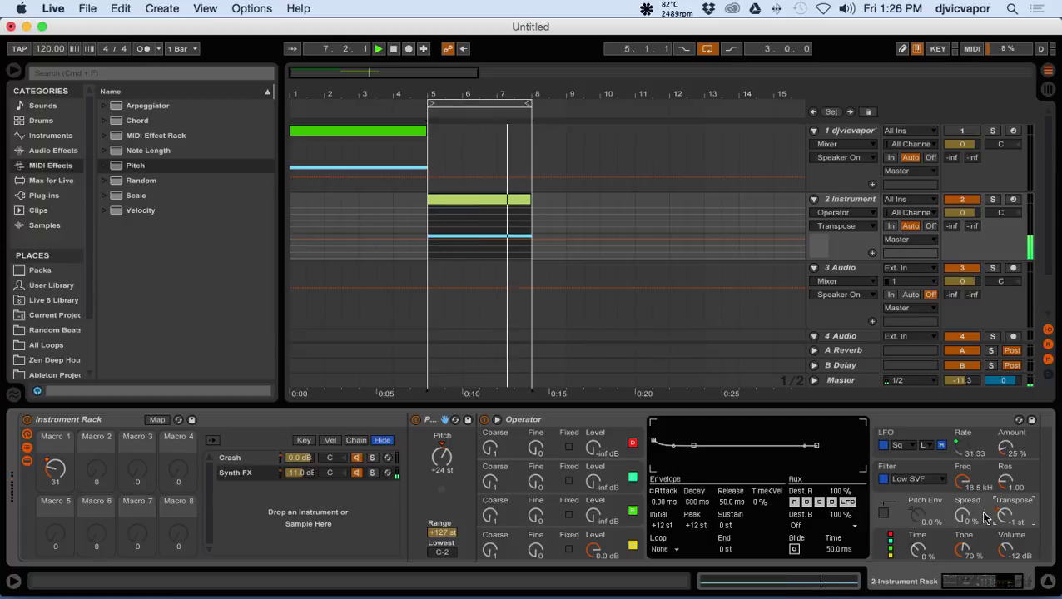
pyautogui.click(391, 50)
pyautogui.click(159, 420)
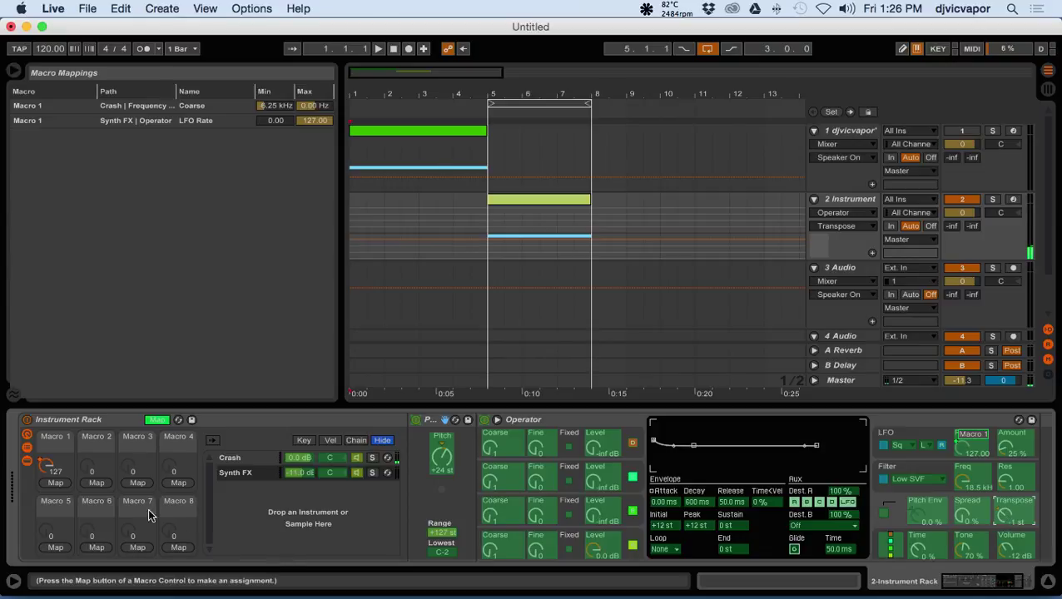
pyautogui.click(65, 483)
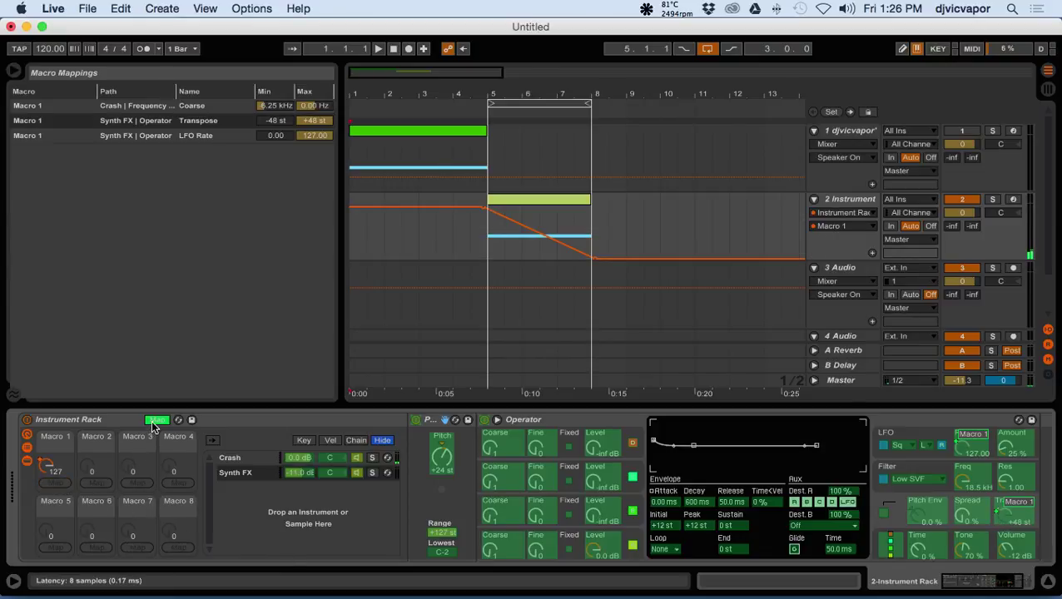
pyautogui.click(156, 422)
pyautogui.click(411, 107)
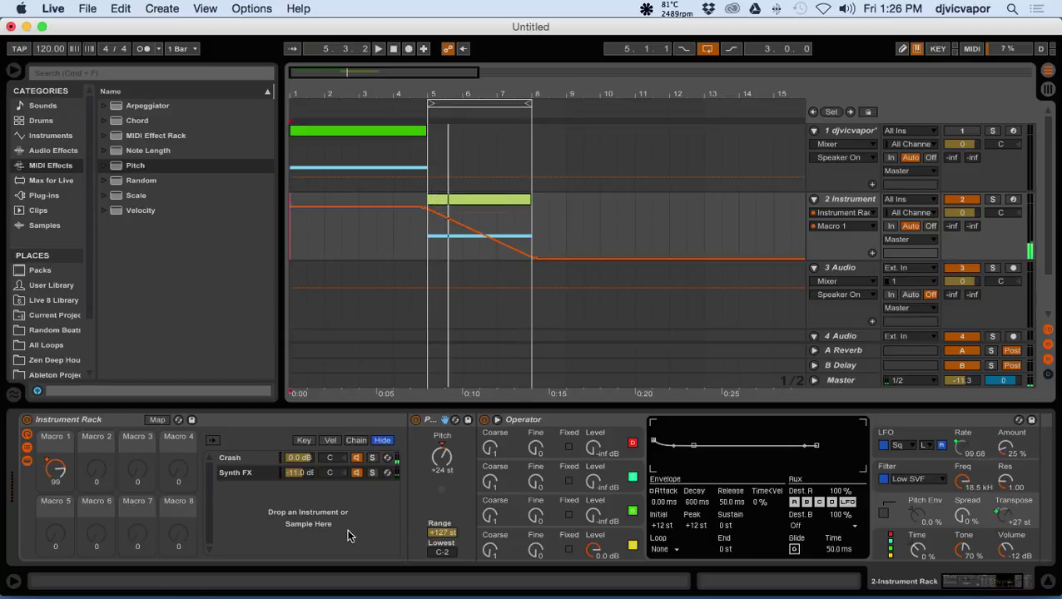
# Set the Macro 1 mapping minimums to 70.45 for LFO Rate and 0 st for Transpose, play the result, and leave mapping mode.
pyautogui.click(157, 420)
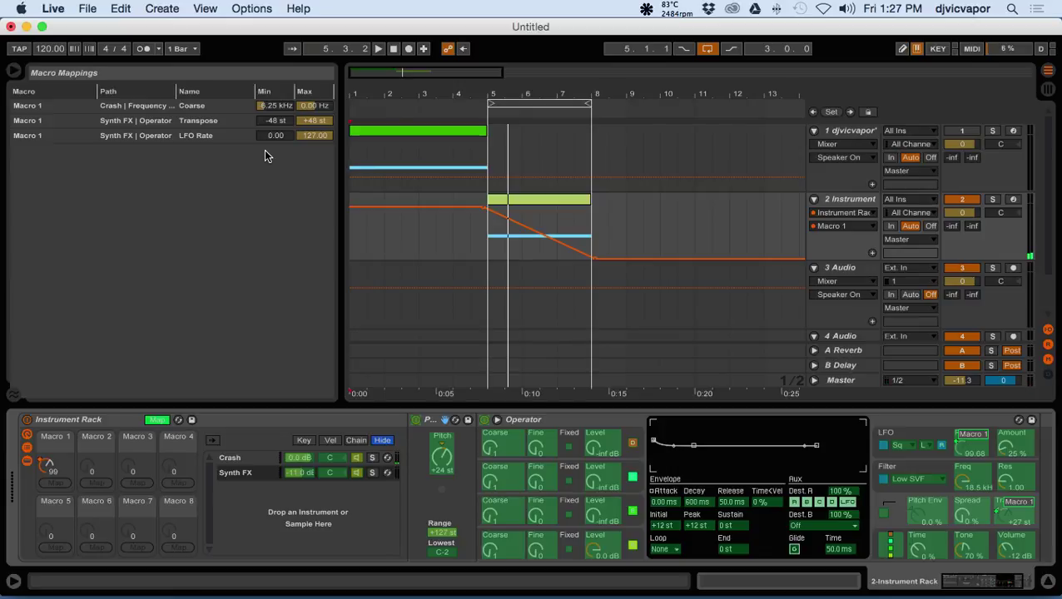
pyautogui.moveTo(267, 136); pyautogui.dragTo(268, 124)
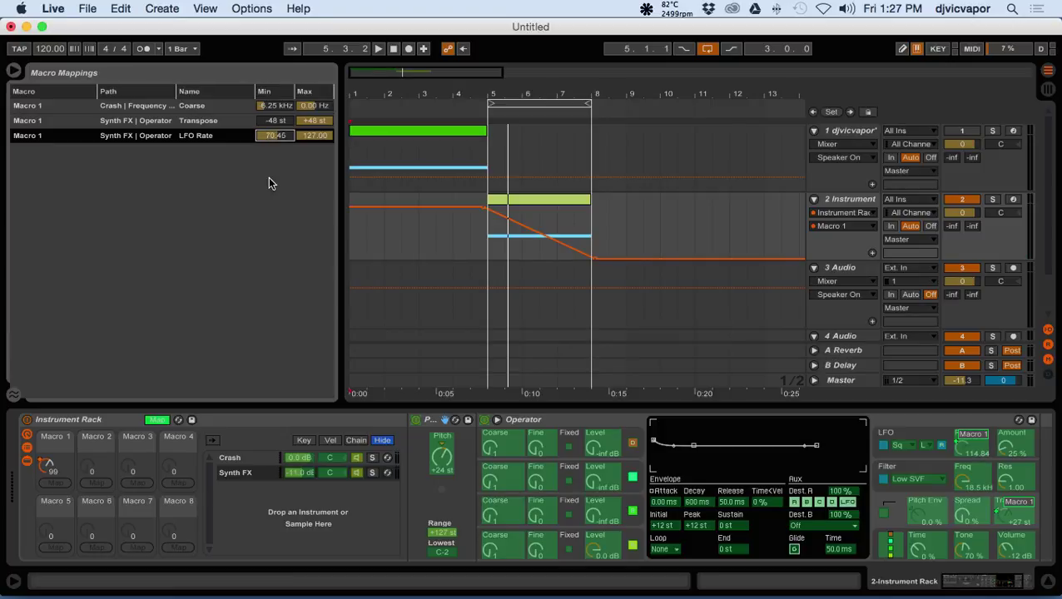
pyautogui.click(277, 121)
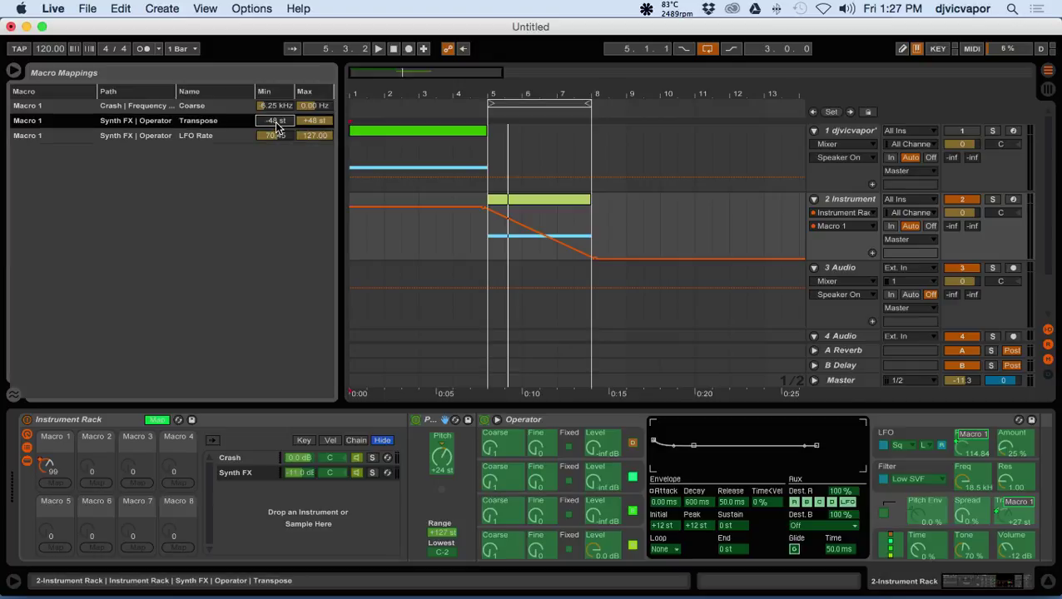
pyautogui.press('Return')
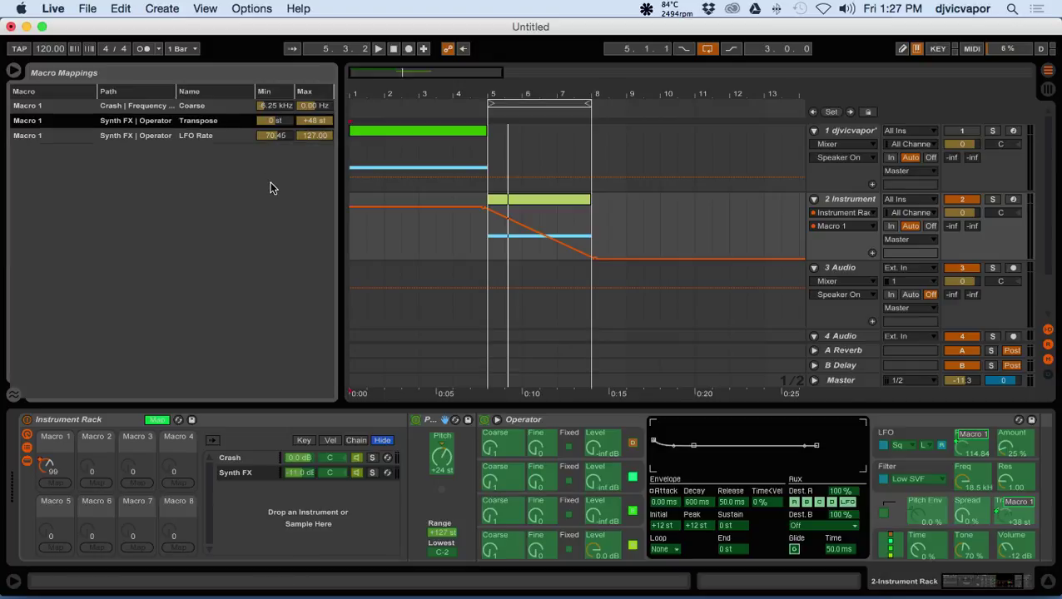
pyautogui.click(474, 108)
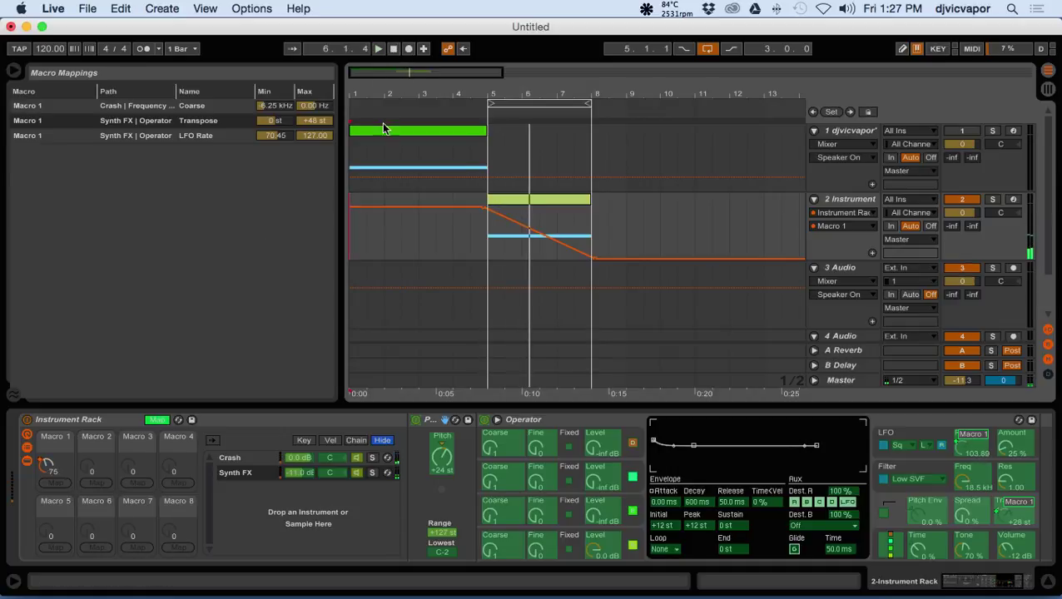
pyautogui.press('super+m')
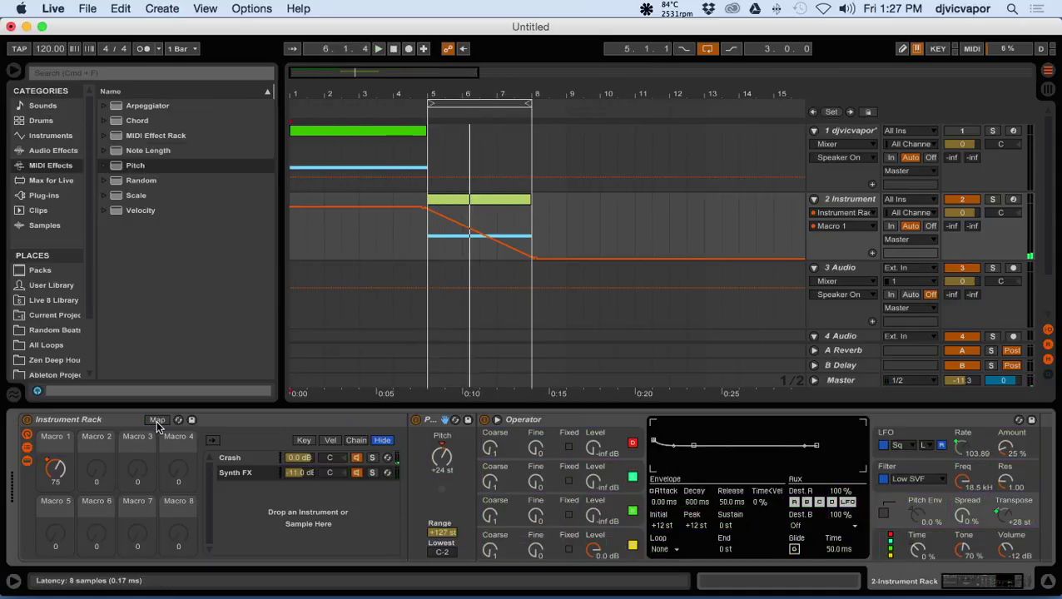
# Add a Reverb after Operator in the Synth FX chain and set its Dry/Wet to 100%.
pyautogui.click(951, 589)
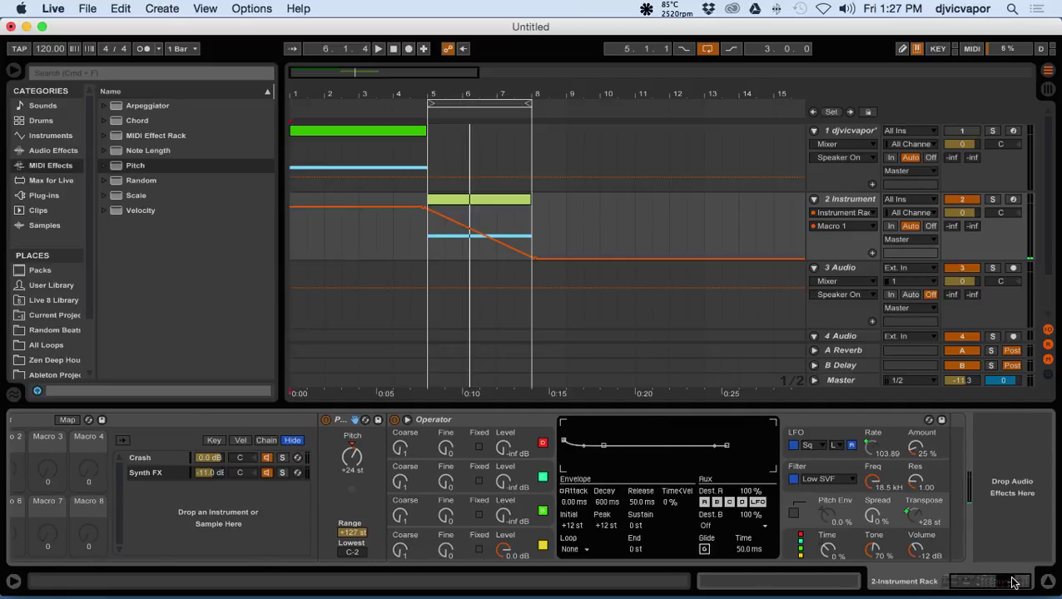
pyautogui.click(50, 151)
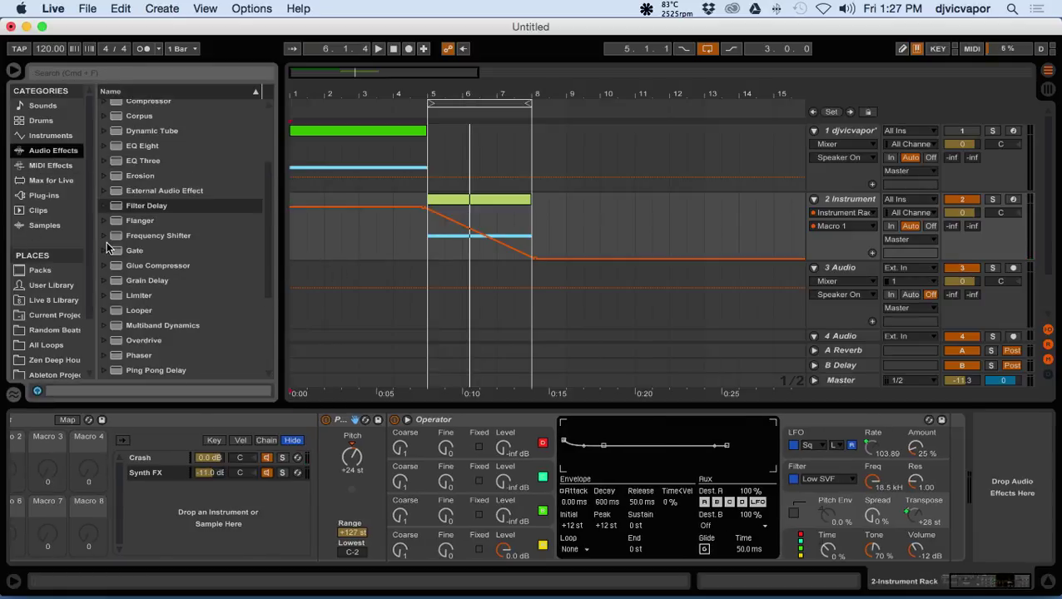
pyautogui.scroll(-5, 107, 247)
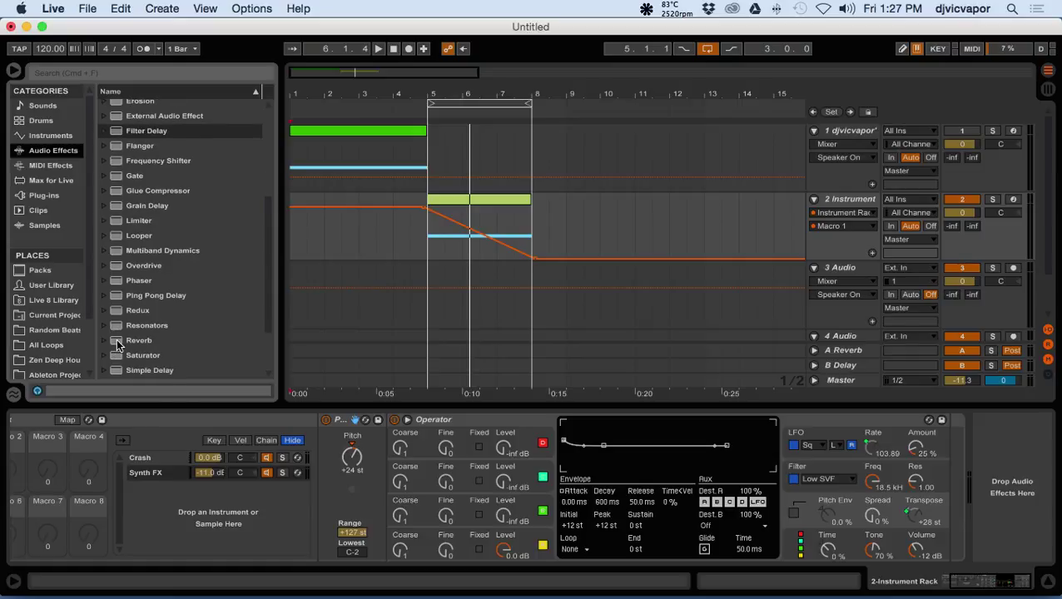
pyautogui.click(118, 344)
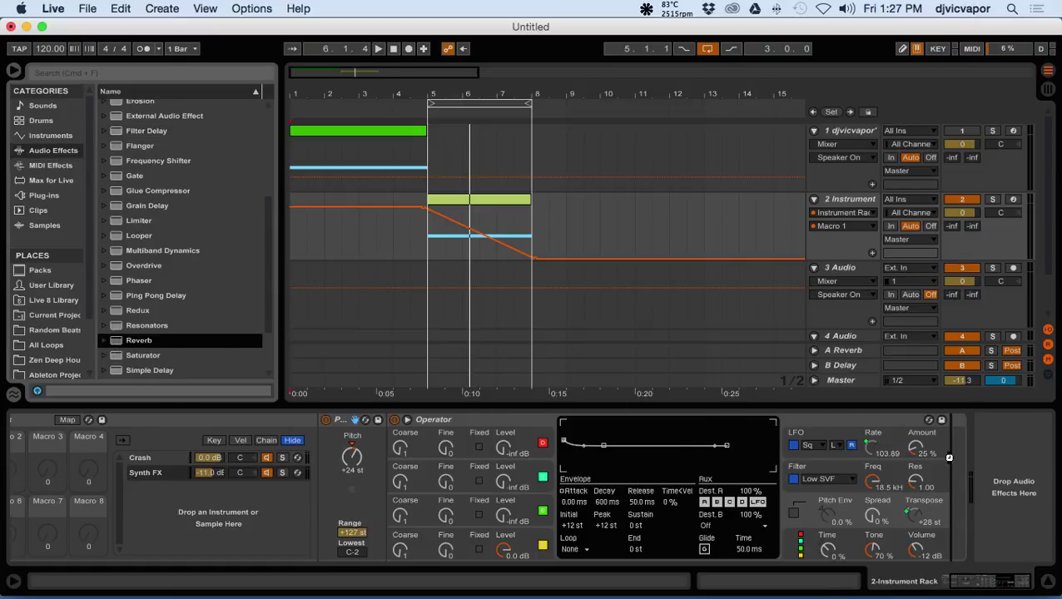
pyautogui.moveTo(949, 457); pyautogui.dragTo(946, 468)
pyautogui.moveTo(1032, 545); pyautogui.dragTo(1032, 515)
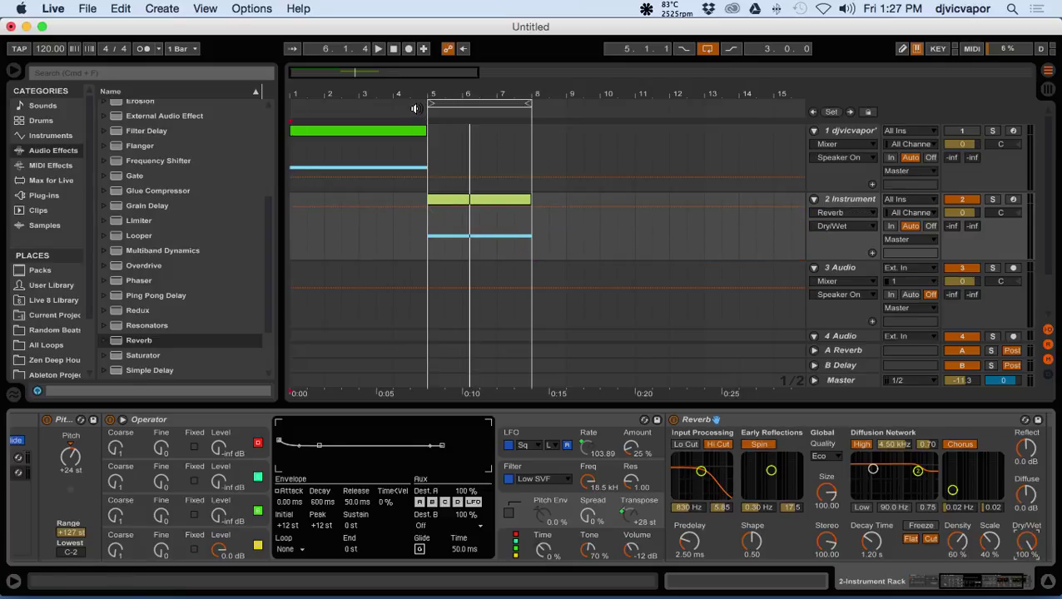
# Play from just before bar 5 and set the Synth FX Reverb's Quality to High and Size to 8.25.
pyautogui.click(414, 109)
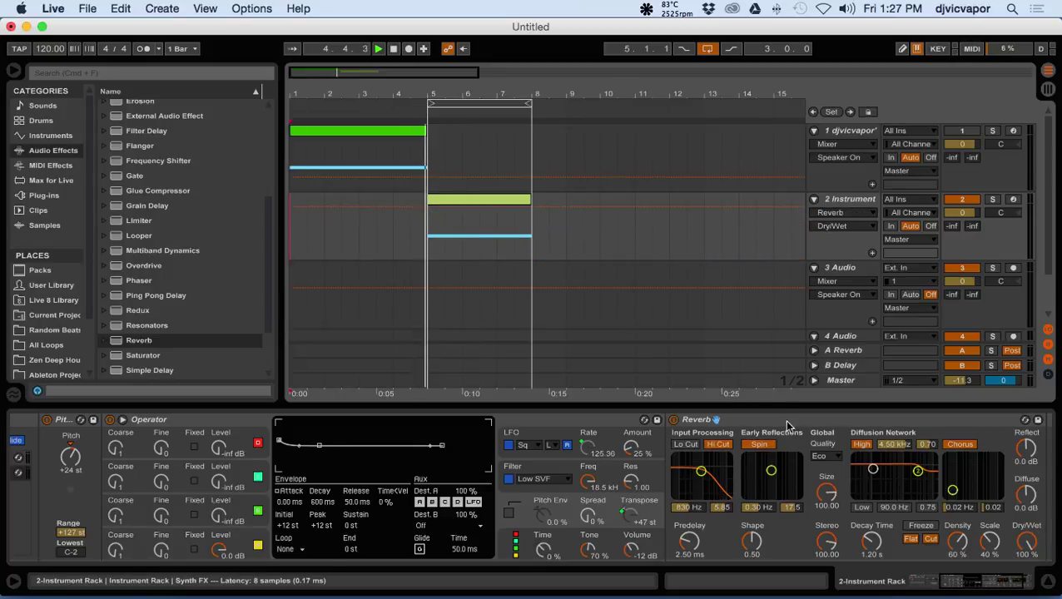
pyautogui.click(830, 460)
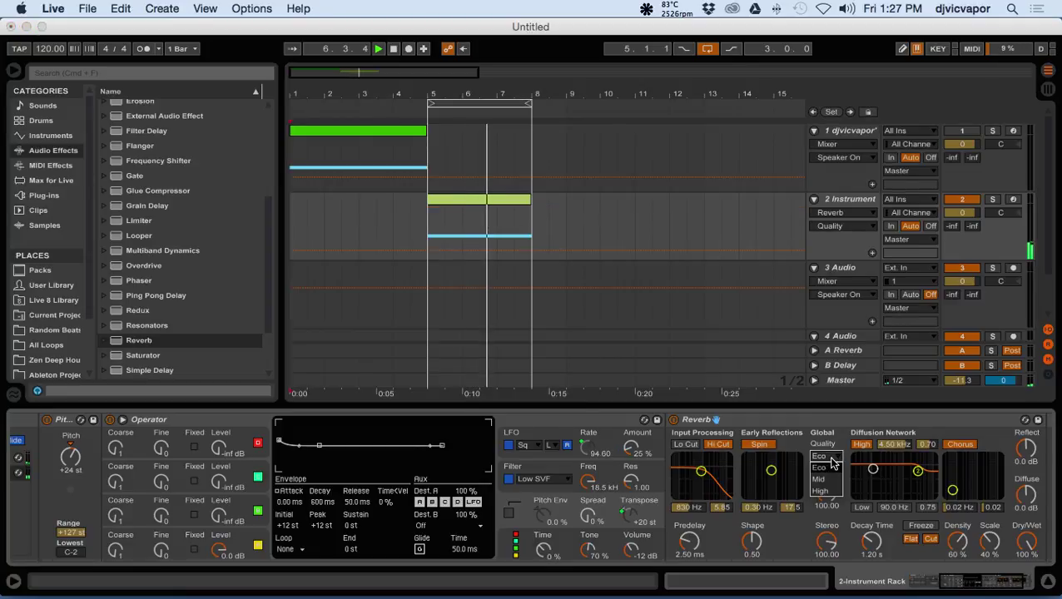
pyautogui.click(820, 490)
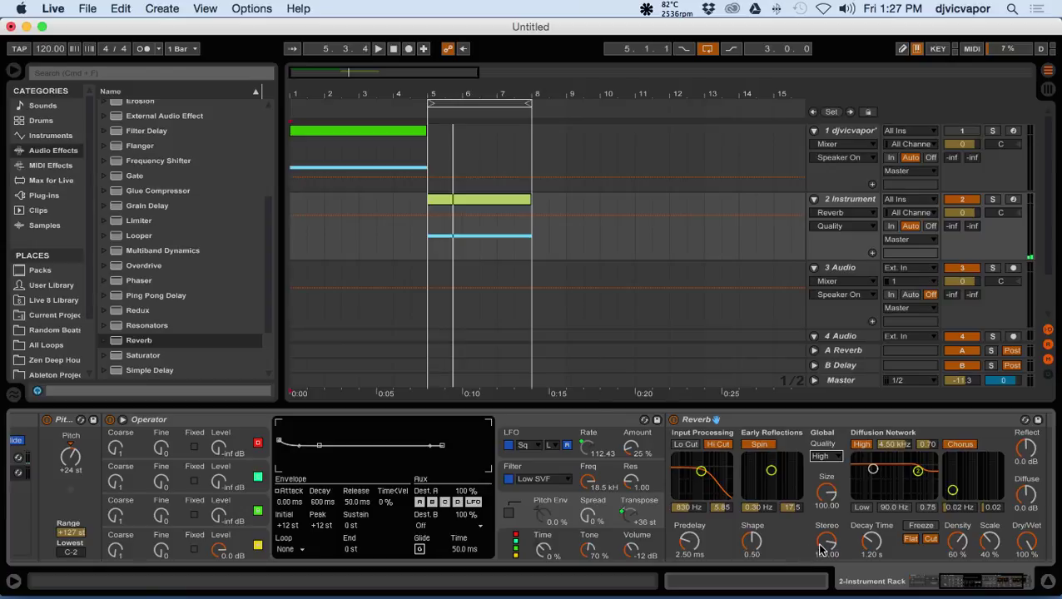
pyautogui.moveTo(824, 494); pyautogui.dragTo(824, 549)
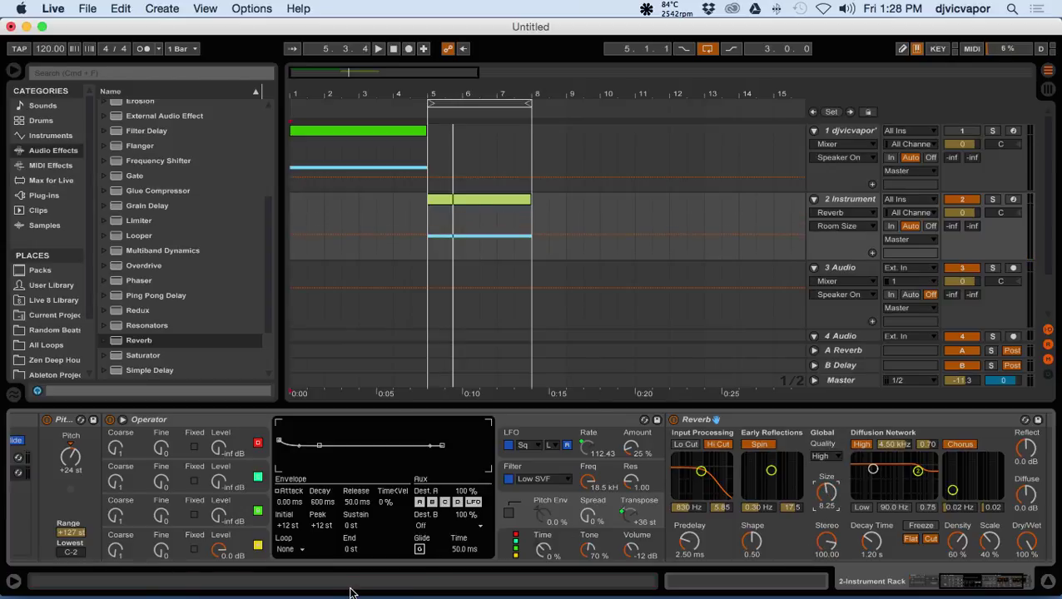
# Play from just before bar 5 and lower the Synth FX chain volume to -16.0 dB.
pyautogui.click(408, 107)
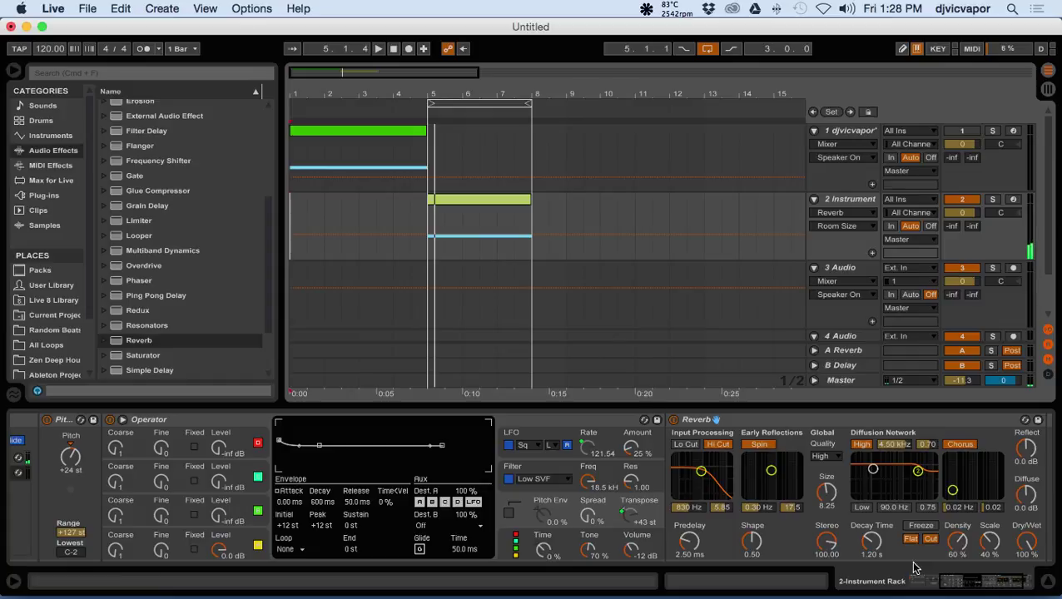
pyautogui.moveTo(947, 581); pyautogui.dragTo(907, 586)
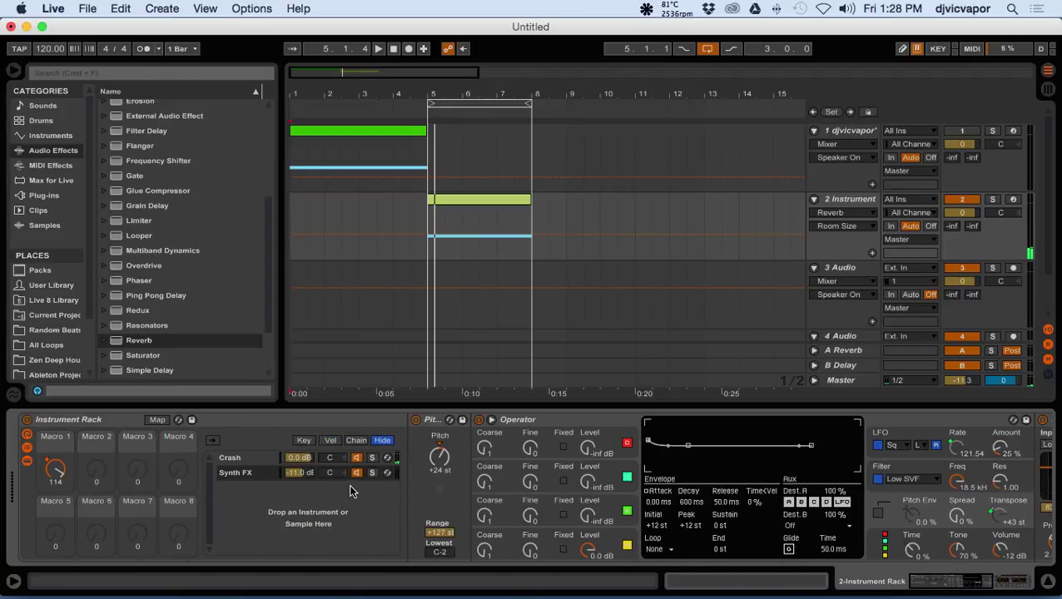
pyautogui.click(308, 473)
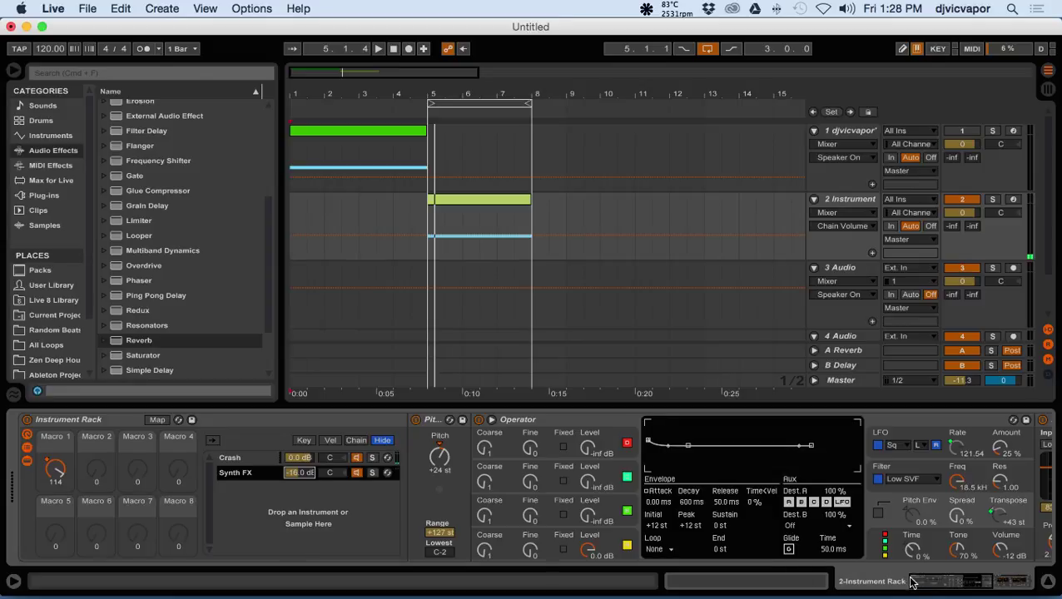
# Insert a Simple Delay between Operator and Reverb in the Synth FX chain with Feedback at 95%.
pyautogui.moveTo(911, 580); pyautogui.dragTo(1005, 582)
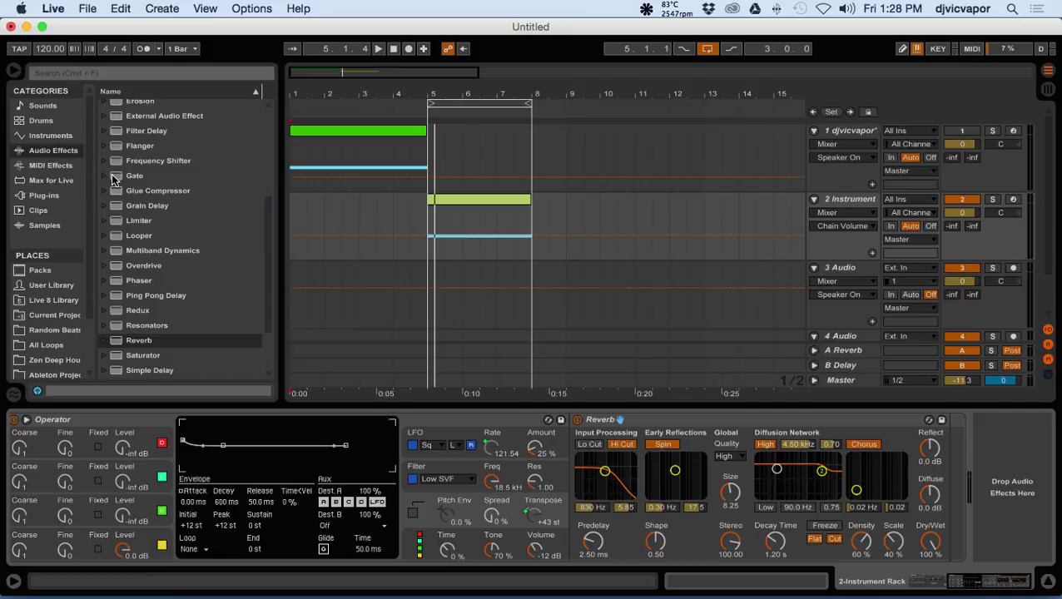
pyautogui.scroll(3, 114, 180)
pyautogui.scroll(-2, 114, 179)
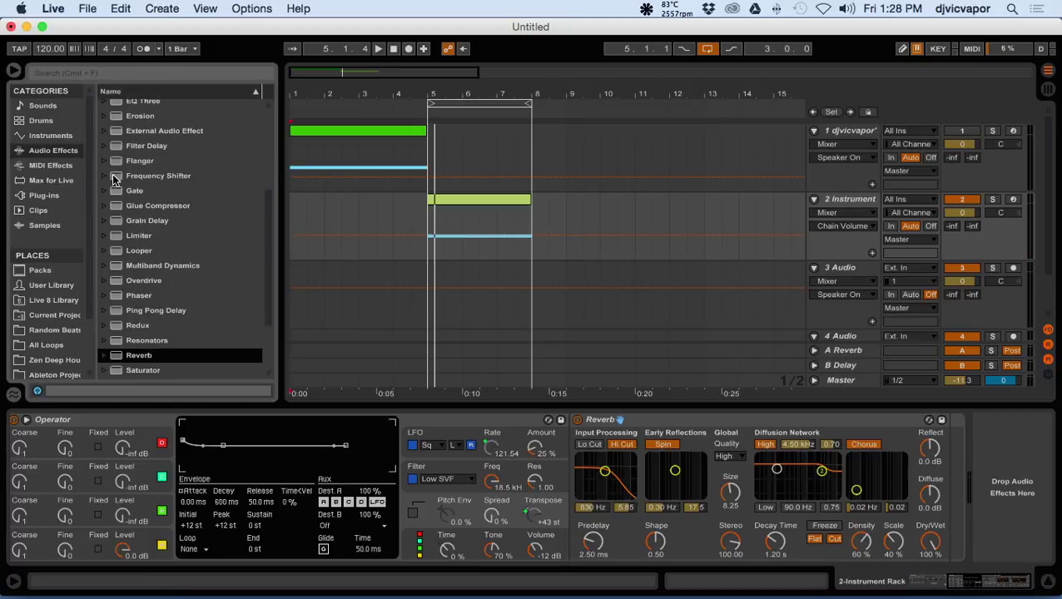
pyautogui.scroll(5, 114, 179)
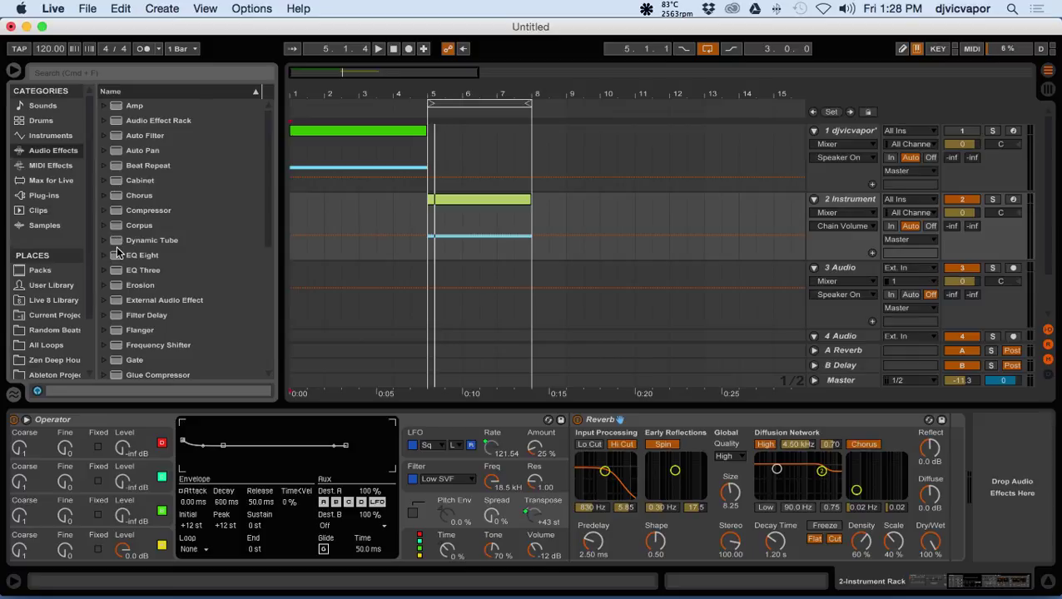
pyautogui.scroll(-1, 118, 252)
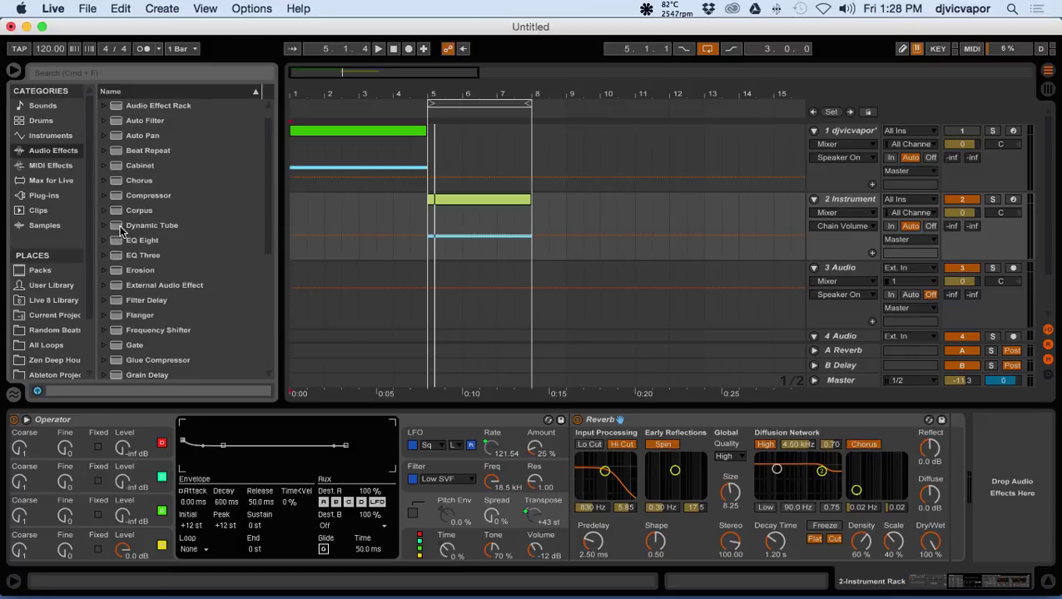
pyautogui.scroll(-6, 121, 232)
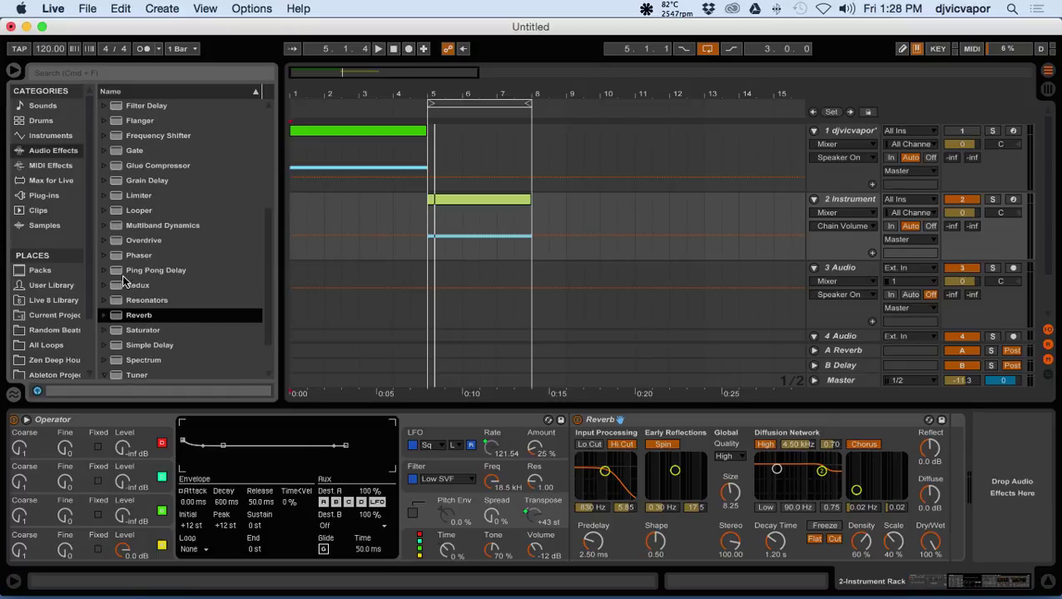
pyautogui.moveTo(120, 349); pyautogui.dragTo(571, 425)
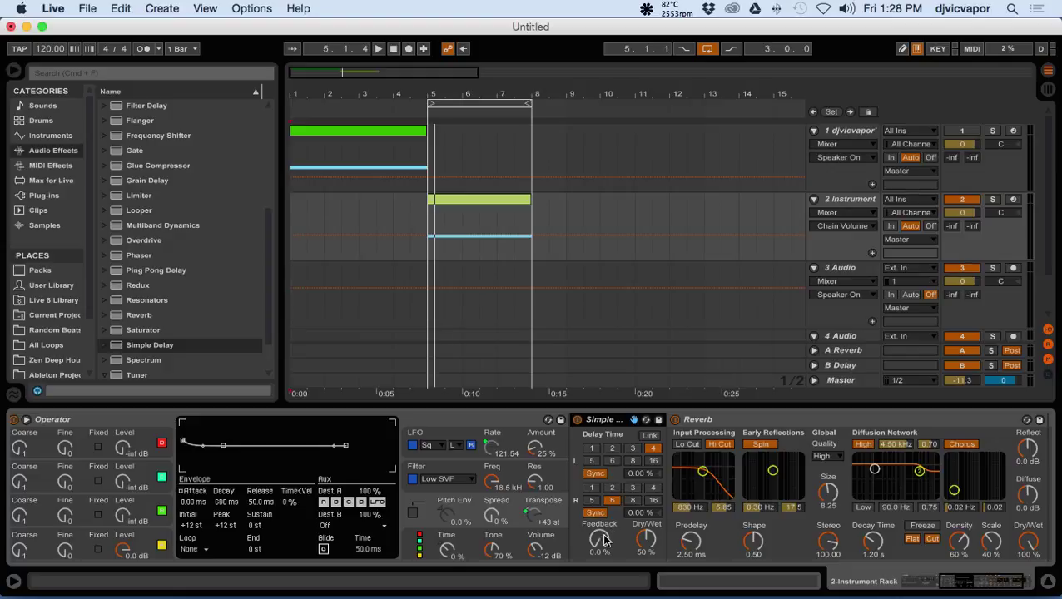
pyautogui.moveTo(605, 540); pyautogui.dragTo(606, 516)
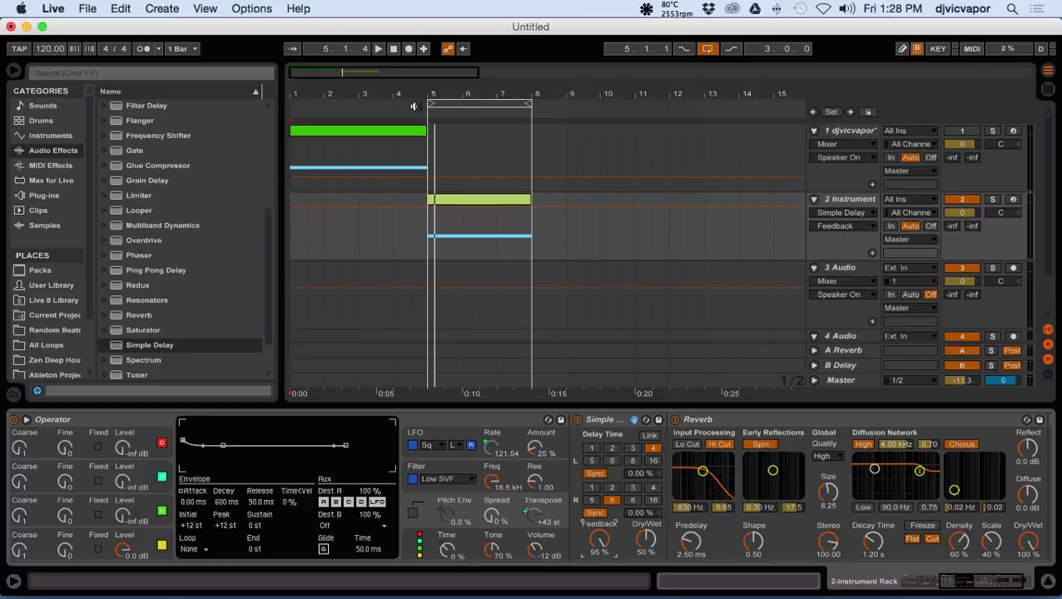
# Play the section from just before bar 5 and lower the Crash chain volume to -1.0 dB.
pyautogui.click(416, 107)
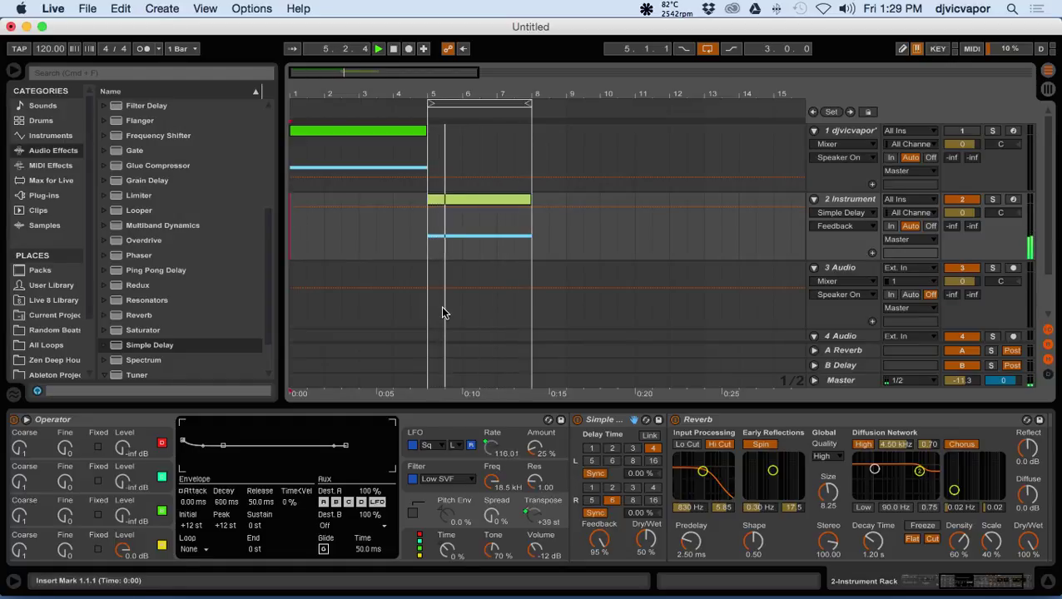
pyautogui.moveTo(969, 583); pyautogui.dragTo(919, 583)
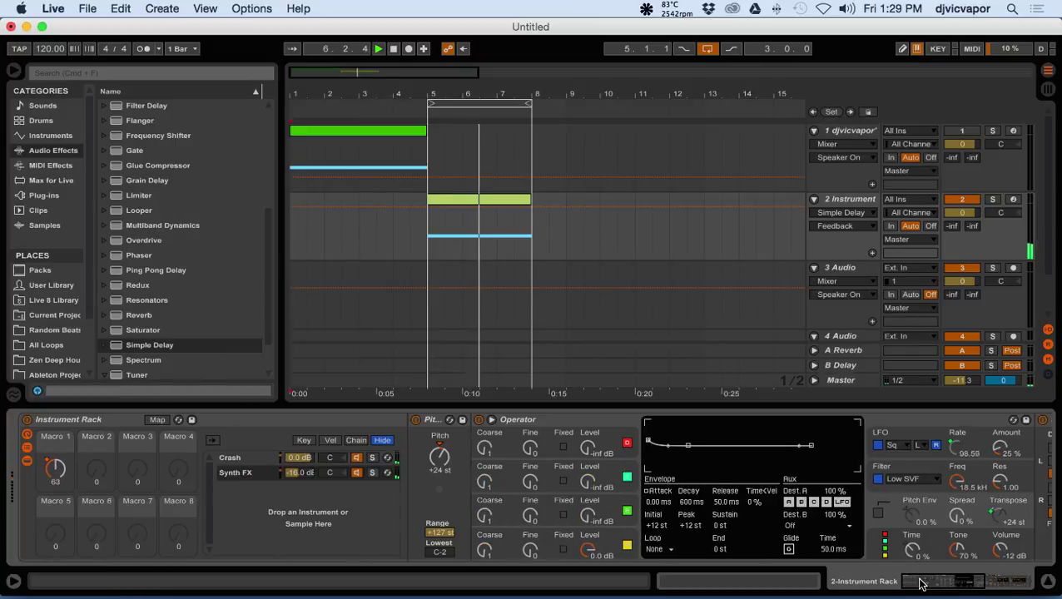
pyautogui.click(299, 458)
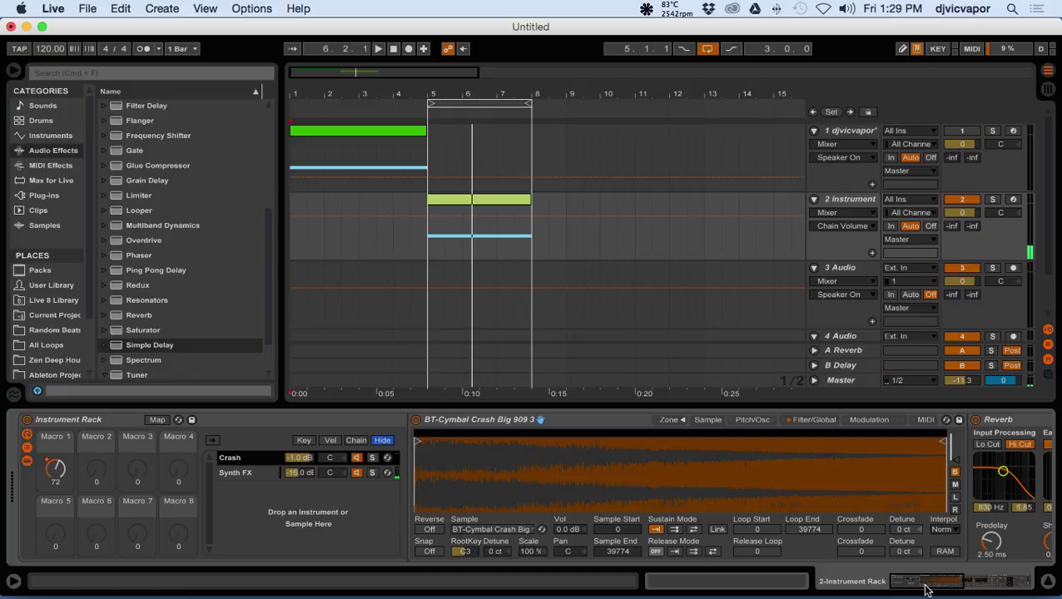
# Review the Crash chain's effects and set the Synth FX chain's Simple Delay Dry/Wet to 30%.
pyautogui.moveTo(925, 589); pyautogui.dragTo(995, 578)
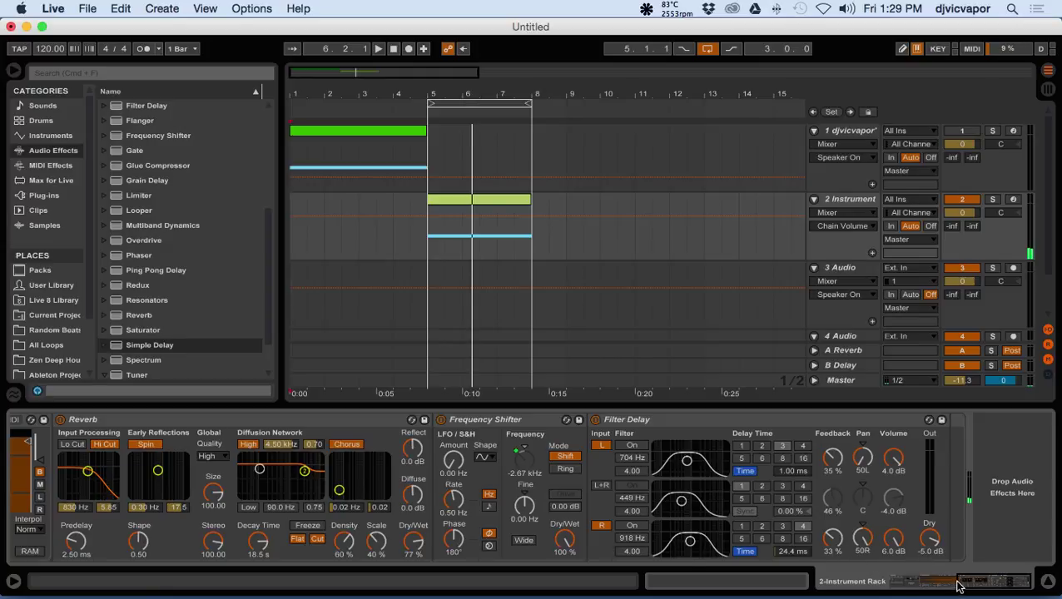
pyautogui.moveTo(962, 585); pyautogui.dragTo(884, 590)
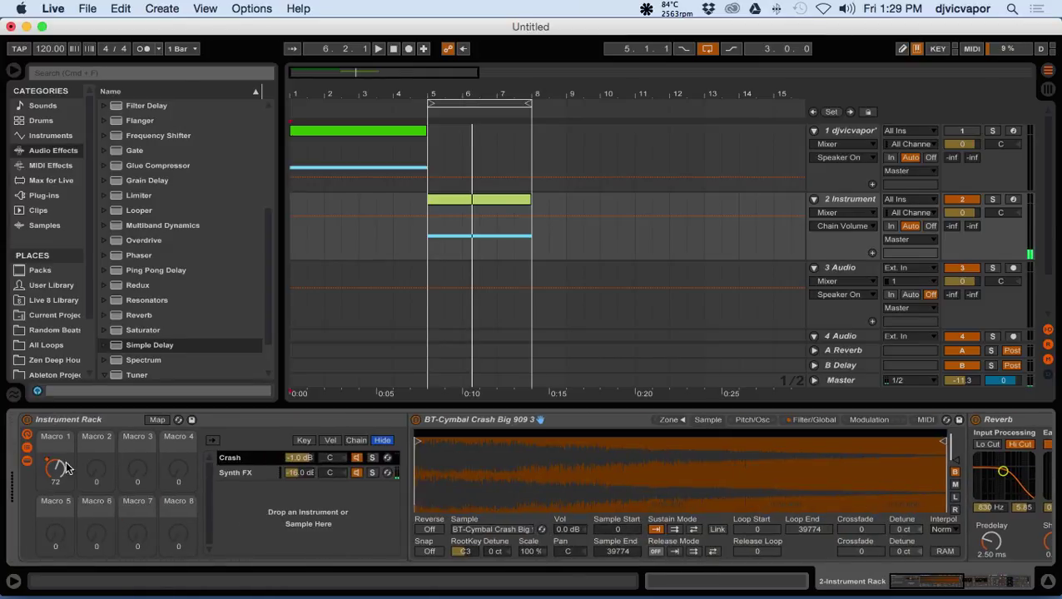
pyautogui.click(226, 475)
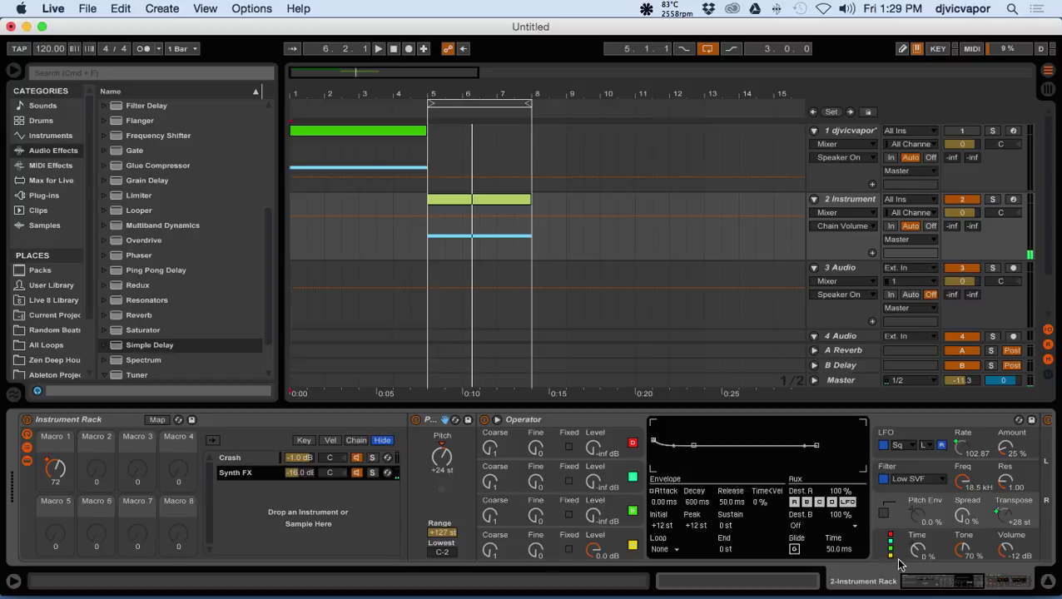
pyautogui.moveTo(922, 585); pyautogui.dragTo(990, 580)
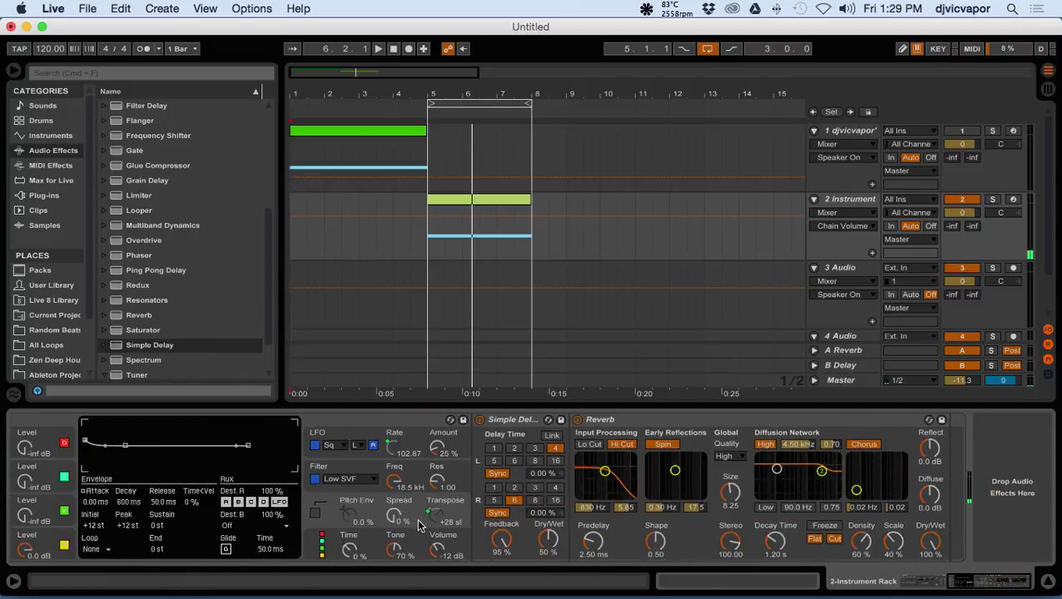
pyautogui.moveTo(546, 541); pyautogui.dragTo(546, 543)
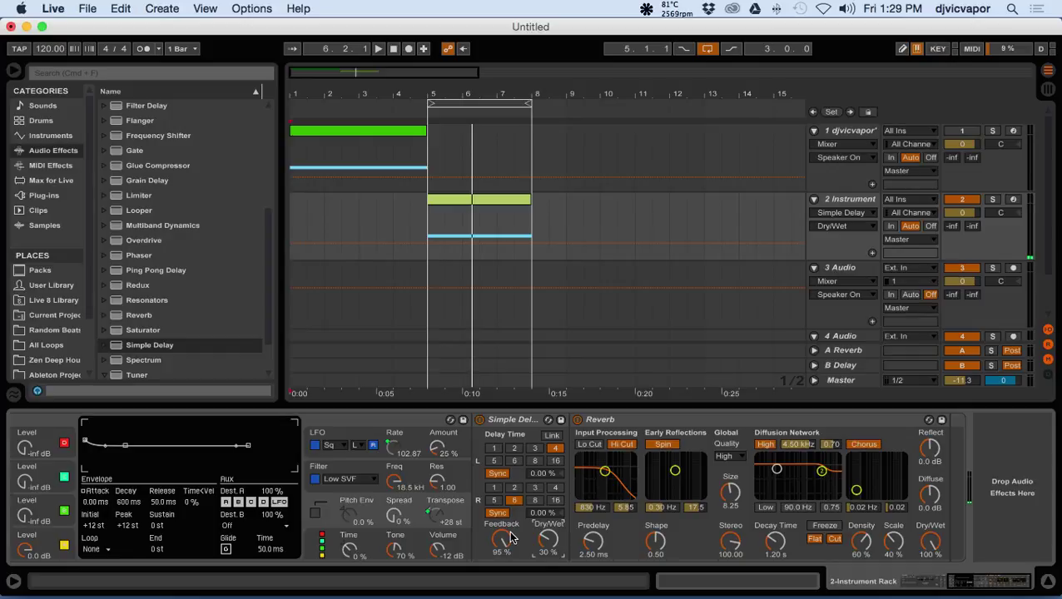
# Play from just before bar 5, turn off arrangement looping to hear the effect tail, and stop playback.
pyautogui.click(410, 106)
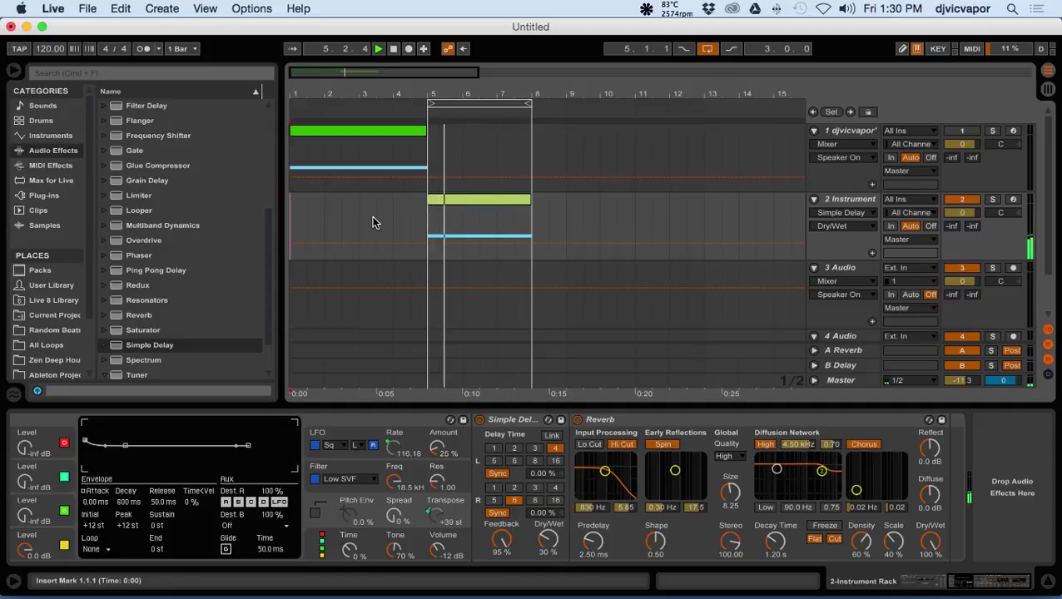
pyautogui.click(707, 50)
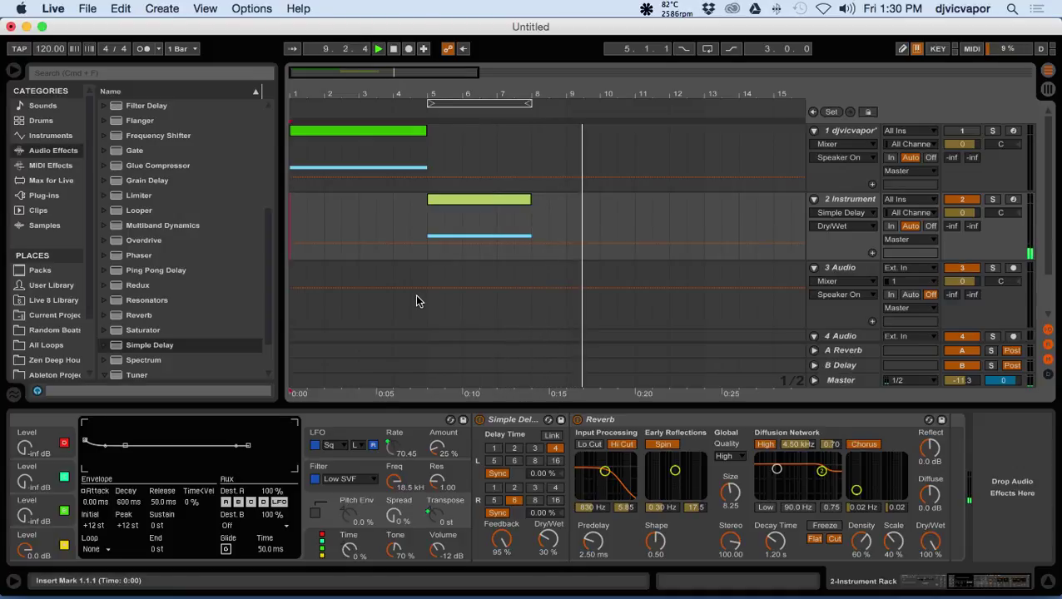
pyautogui.click(393, 49)
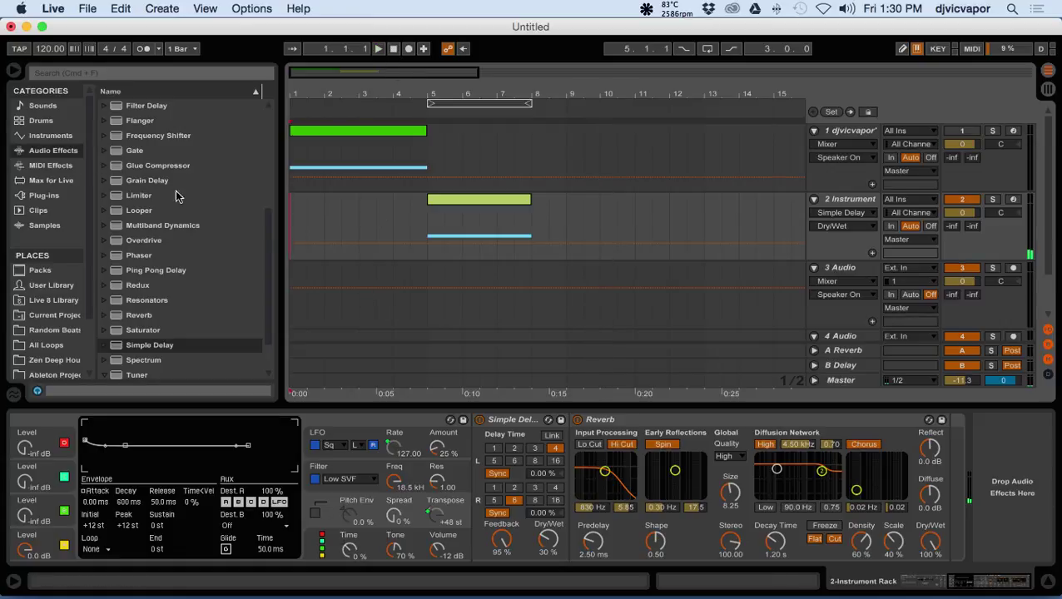
pyautogui.click(441, 289)
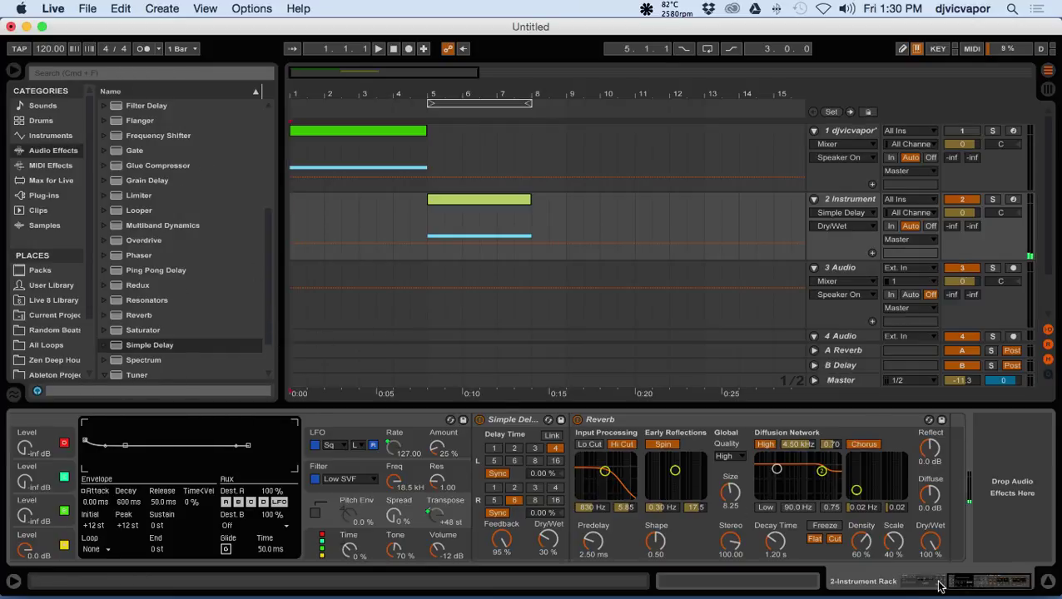
# Set the maximum of the Macro 1 mapping for Operator's Transpose to +36 st and leave mapping mode.
pyautogui.moveTo(938, 585); pyautogui.dragTo(903, 586)
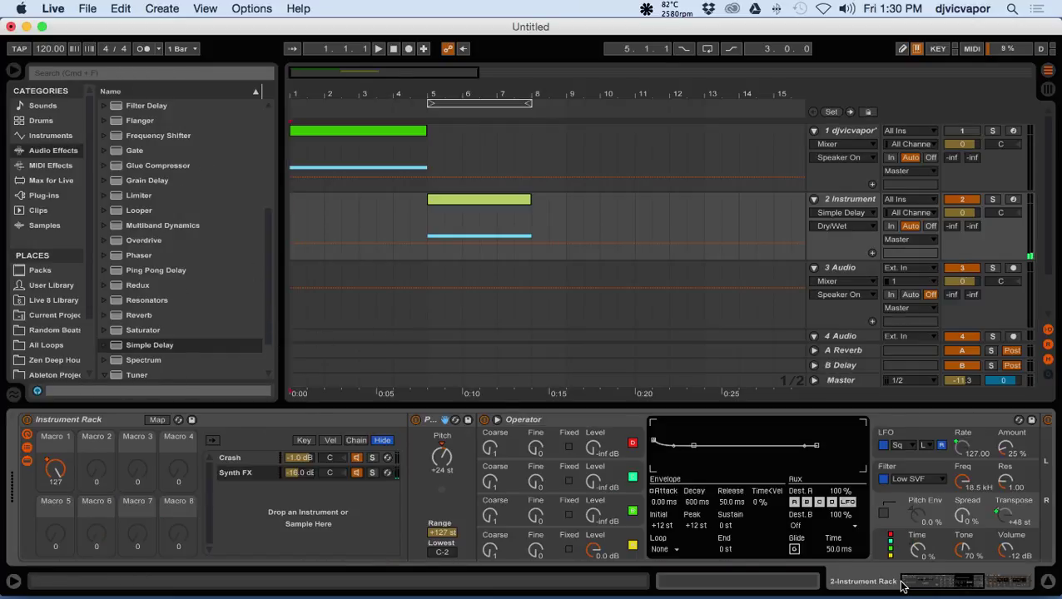
pyautogui.click(157, 420)
pyautogui.click(314, 120)
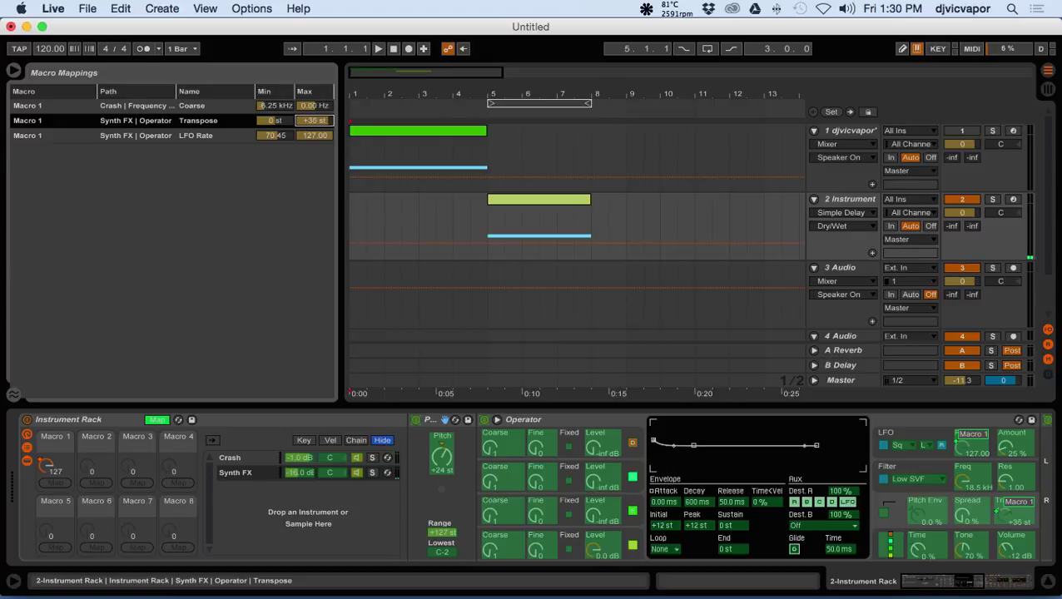
pyautogui.click(308, 171)
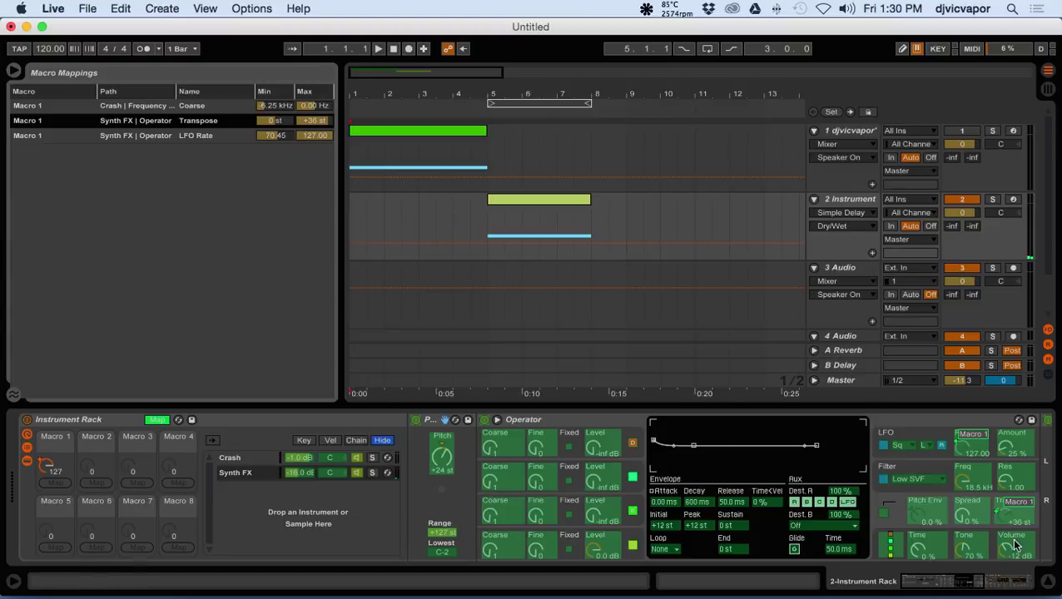
pyautogui.click(156, 419)
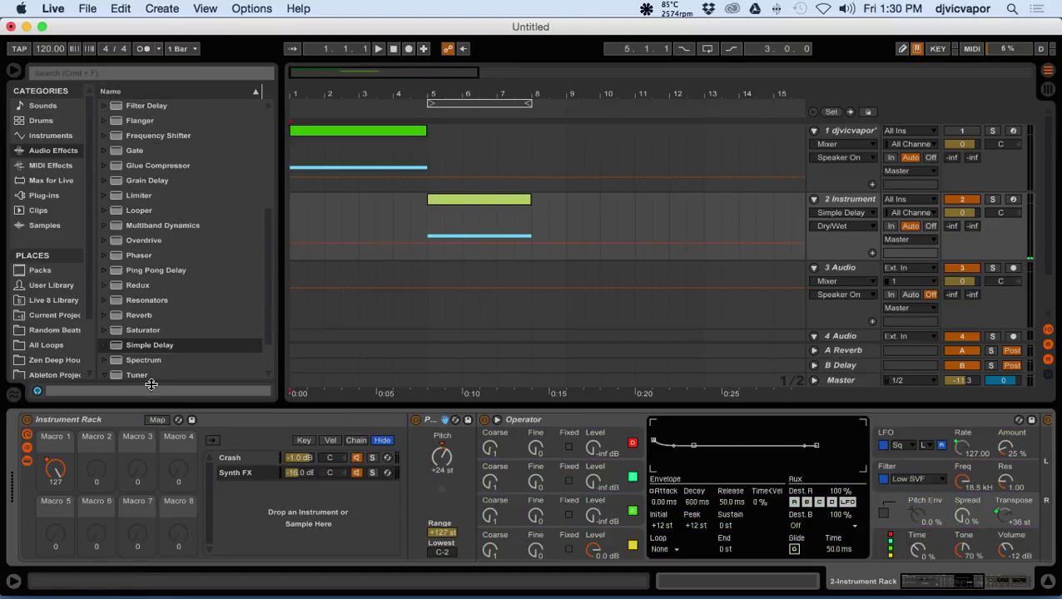
# Set the Synth FX chain's Pitch to +12 st, auditioning the section from just before bar 5 and stopping playback.
pyautogui.click(406, 105)
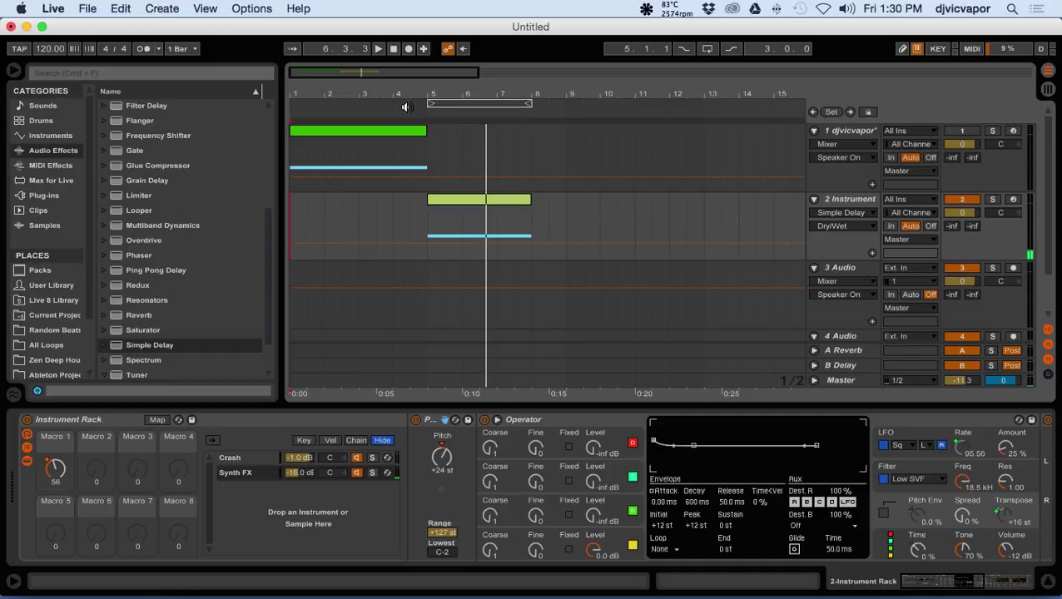
pyautogui.click(440, 457)
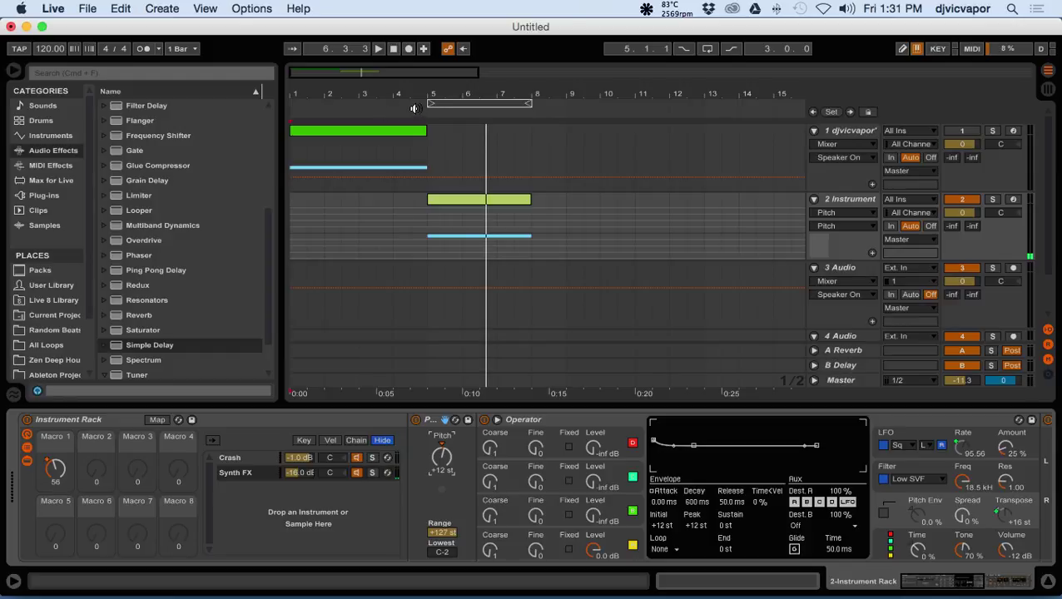
pyautogui.click(414, 108)
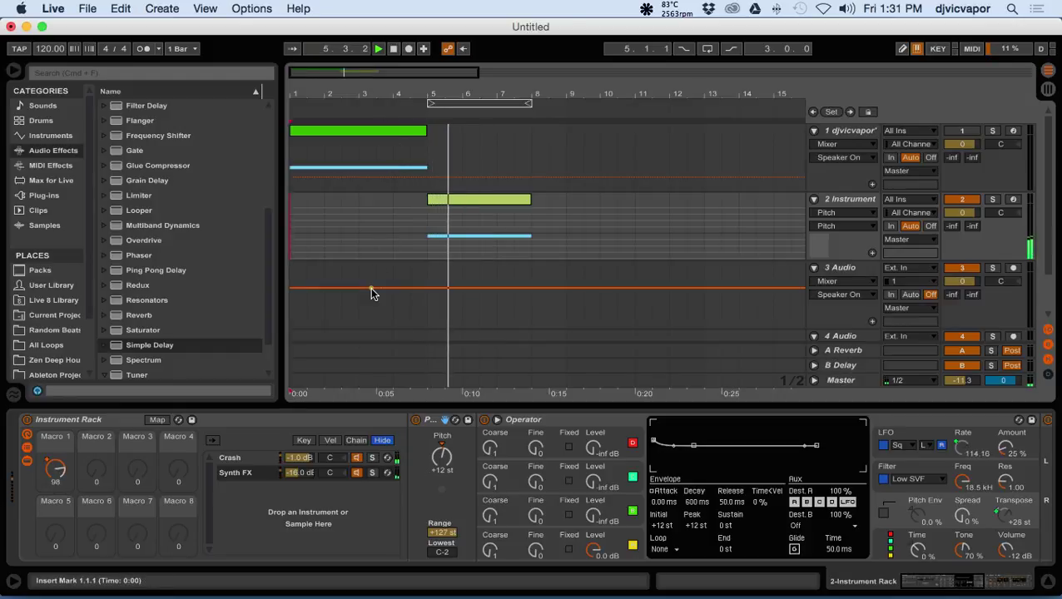
pyautogui.click(395, 50)
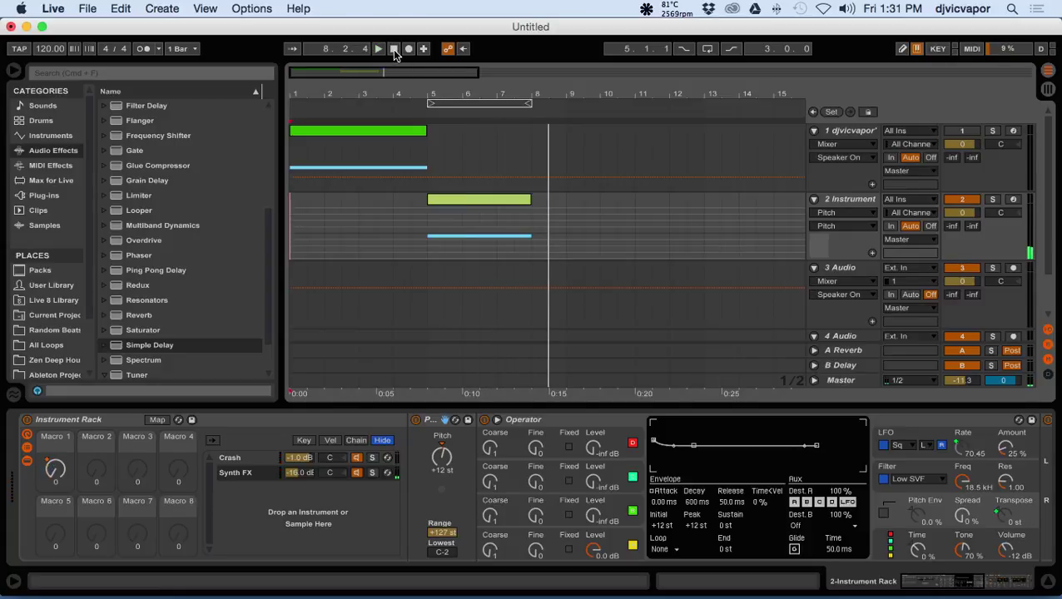
pyautogui.click(395, 50)
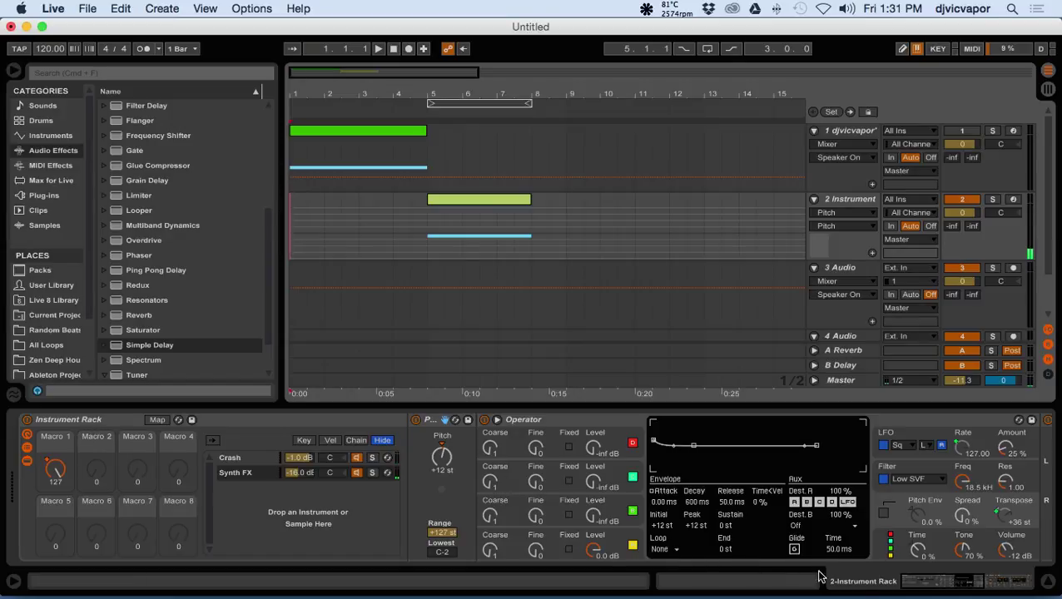
# Add an Auto Filter after the Reverb at the end of the Synth FX chain.
pyautogui.moveTo(908, 585); pyautogui.dragTo(974, 580)
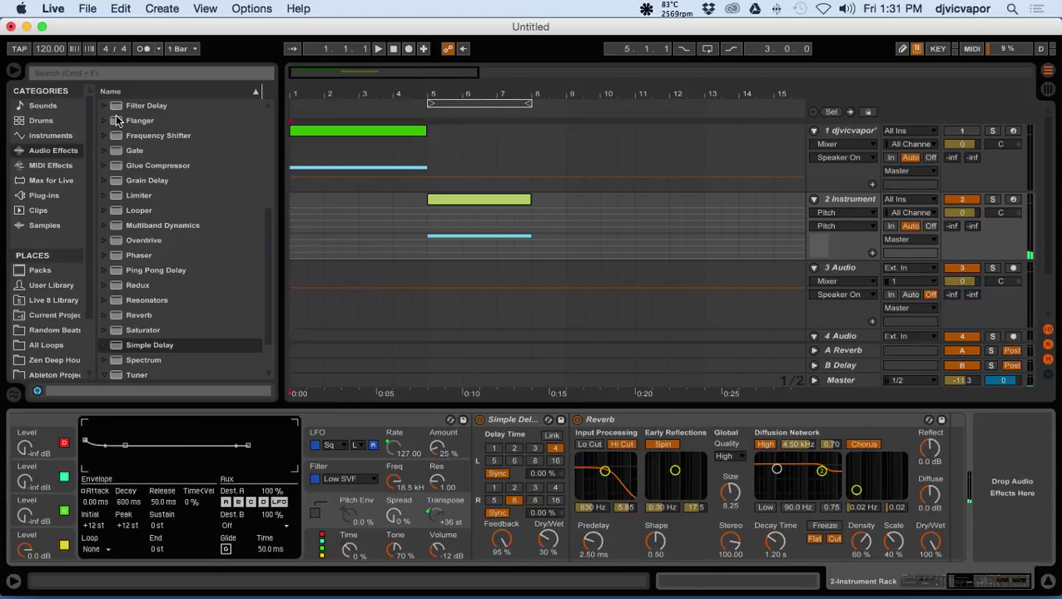
pyautogui.scroll(7, 117, 121)
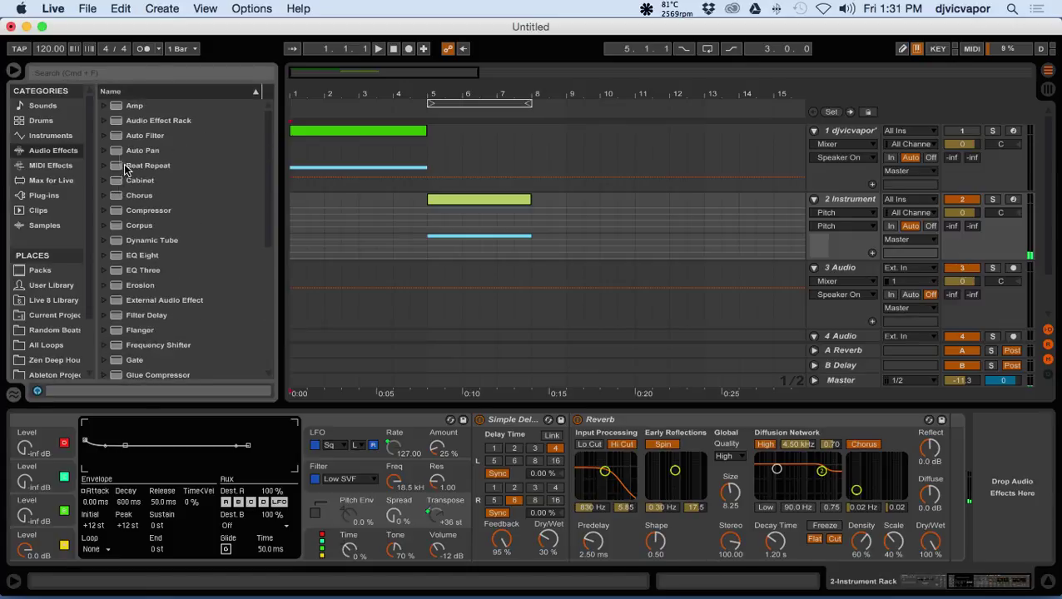
pyautogui.moveTo(117, 142)
pyautogui.mouseDown()
pyautogui.moveTo(281, 219)
pyautogui.moveTo(986, 431)
pyautogui.moveTo(949, 450)
pyautogui.mouseUp()
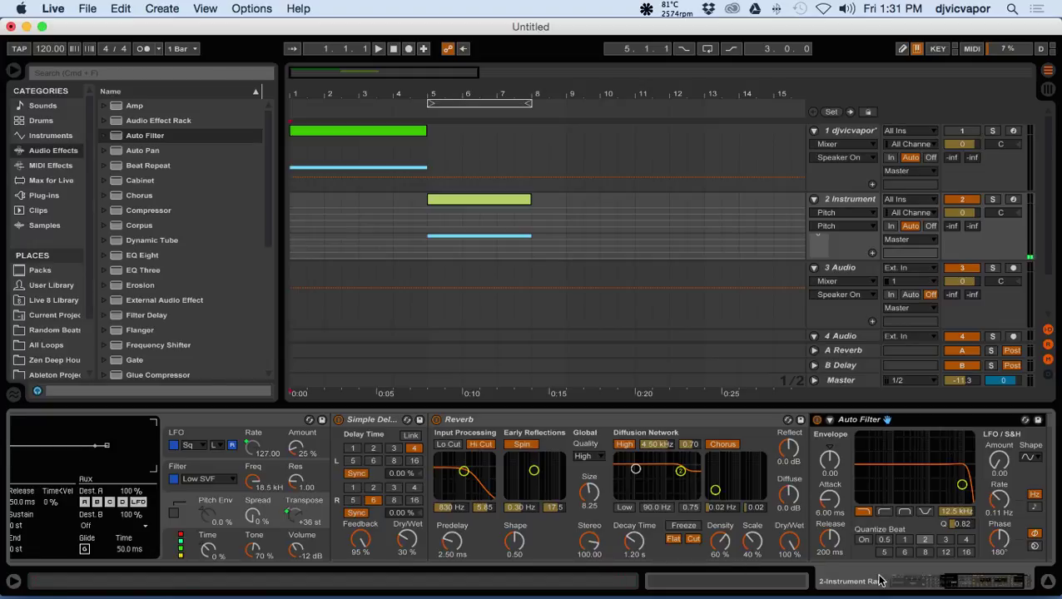
# Enter macro mapping mode and map the Auto Filter's Frequency to Macro 1.
pyautogui.moveTo(980, 582); pyautogui.dragTo(865, 592)
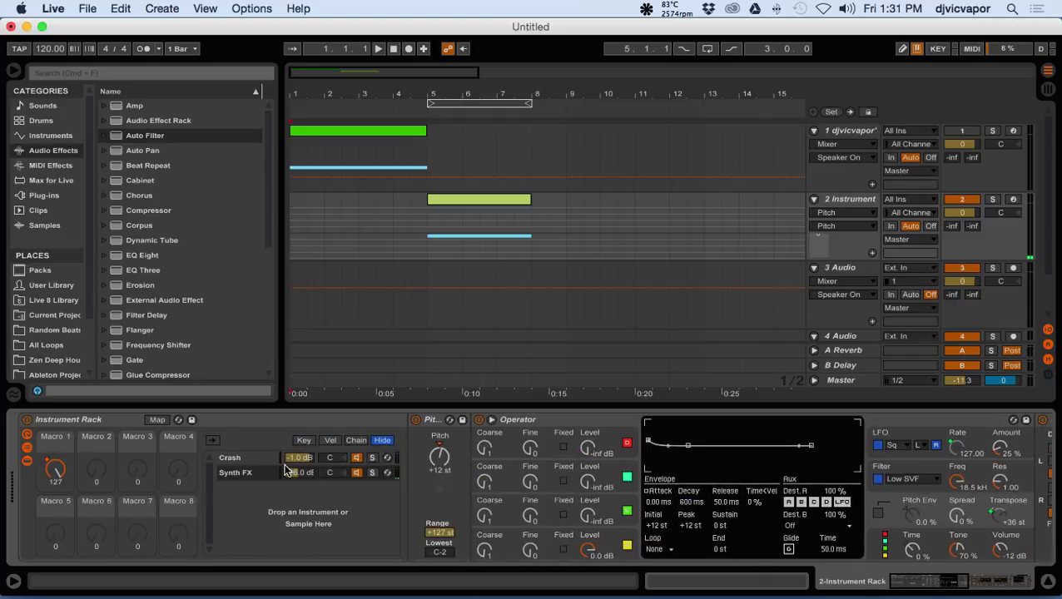
pyautogui.click(156, 420)
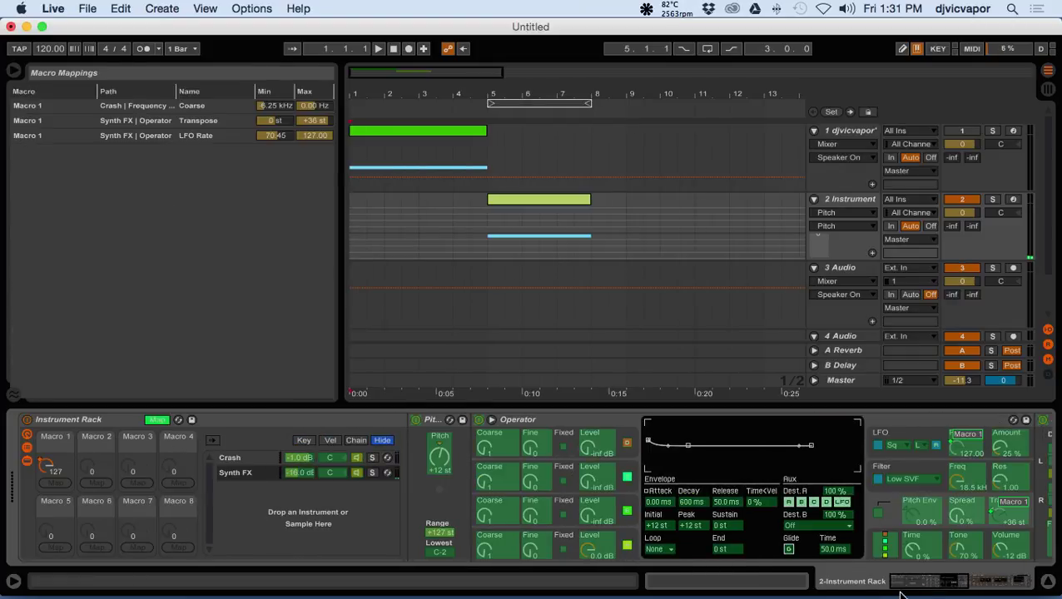
pyautogui.moveTo(901, 594); pyautogui.dragTo(840, 585)
pyautogui.click(863, 514)
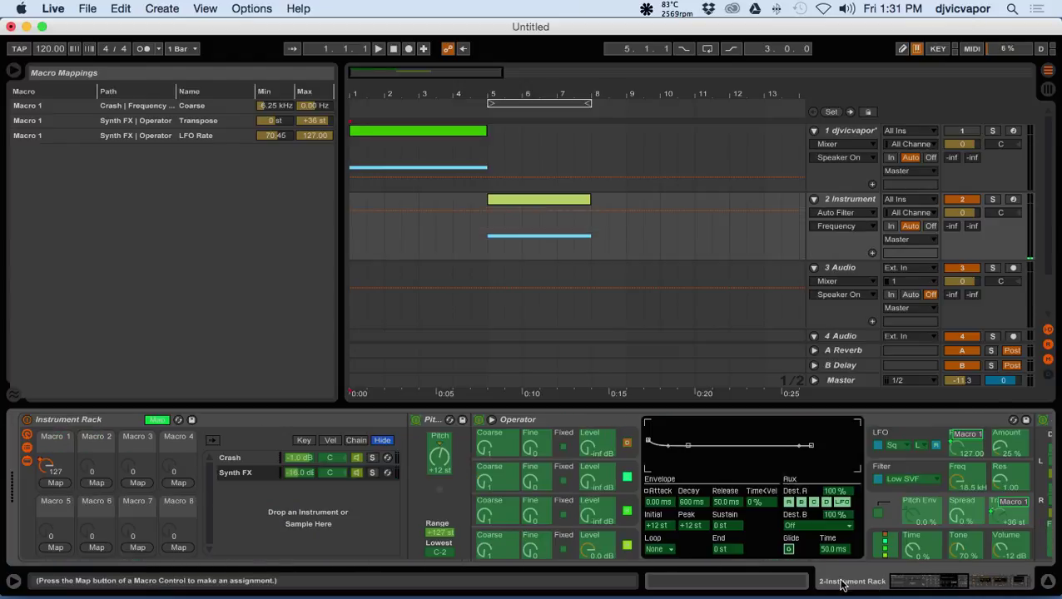
pyautogui.click(55, 482)
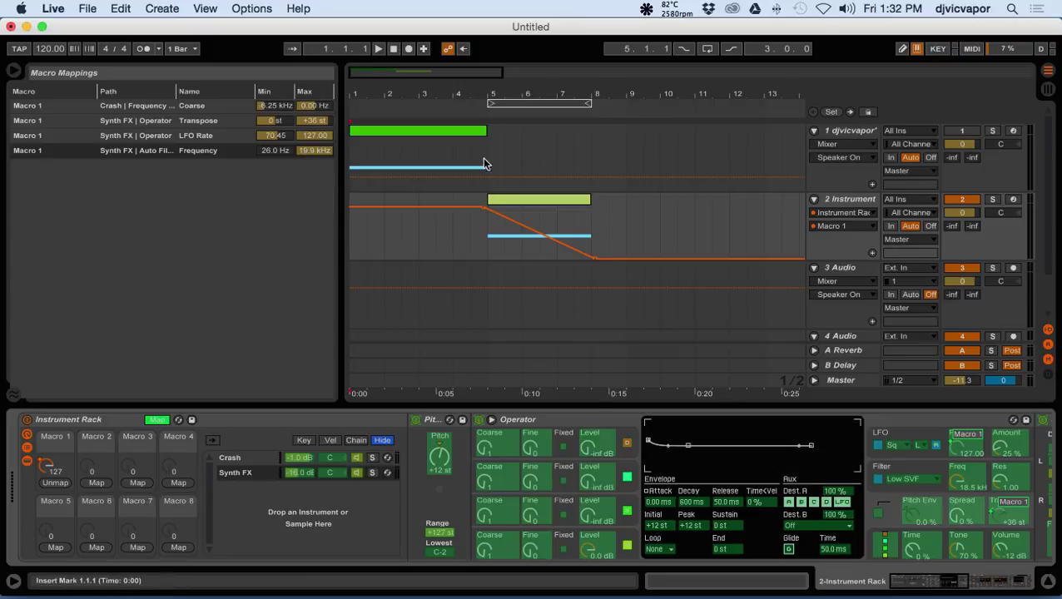
# Play the section and set the minimum of Macro 1's Auto Filter Frequency mapping to 282 Hz.
pyautogui.press('space')
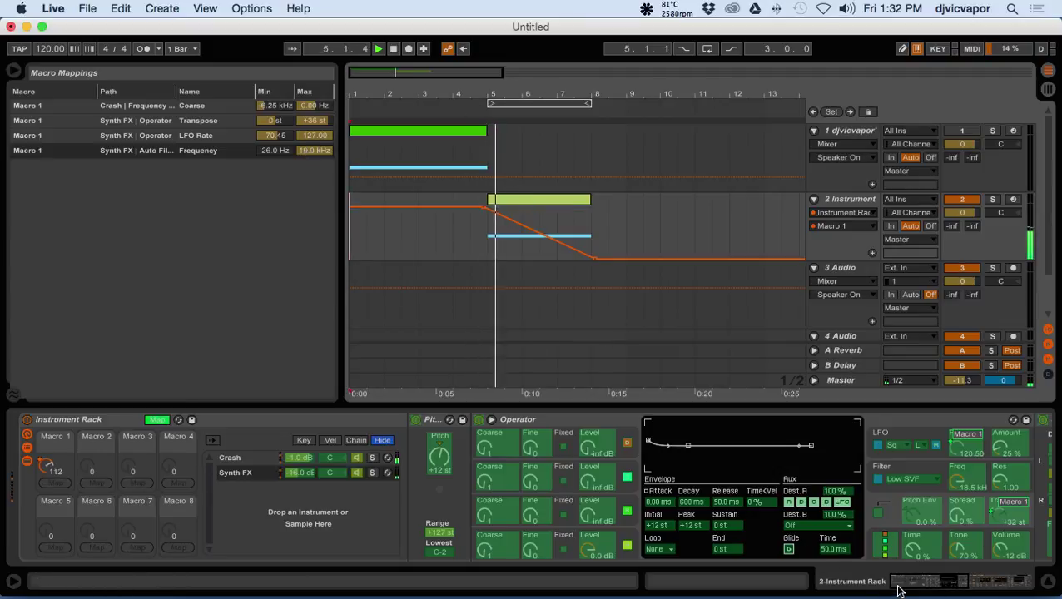
pyautogui.moveTo(898, 589); pyautogui.dragTo(985, 588)
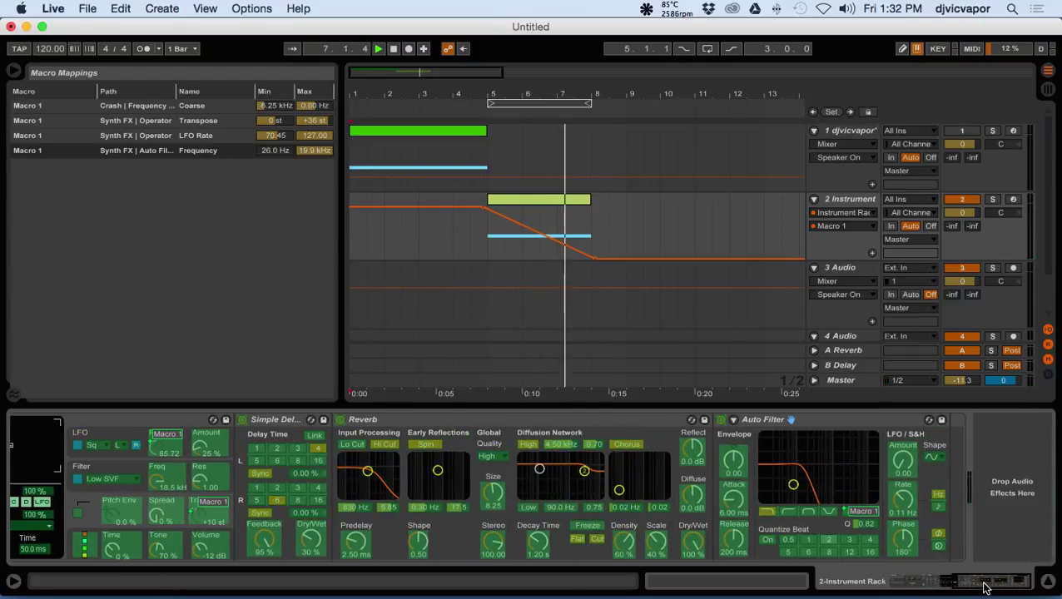
pyautogui.moveTo(975, 588); pyautogui.dragTo(877, 587)
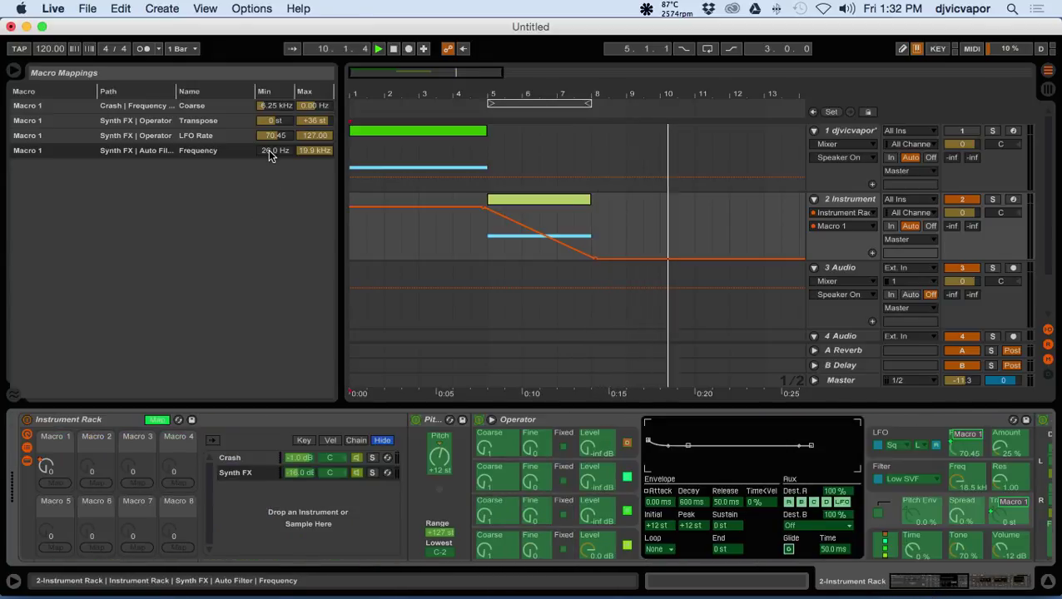
pyautogui.moveTo(269, 151); pyautogui.dragTo(285, 110)
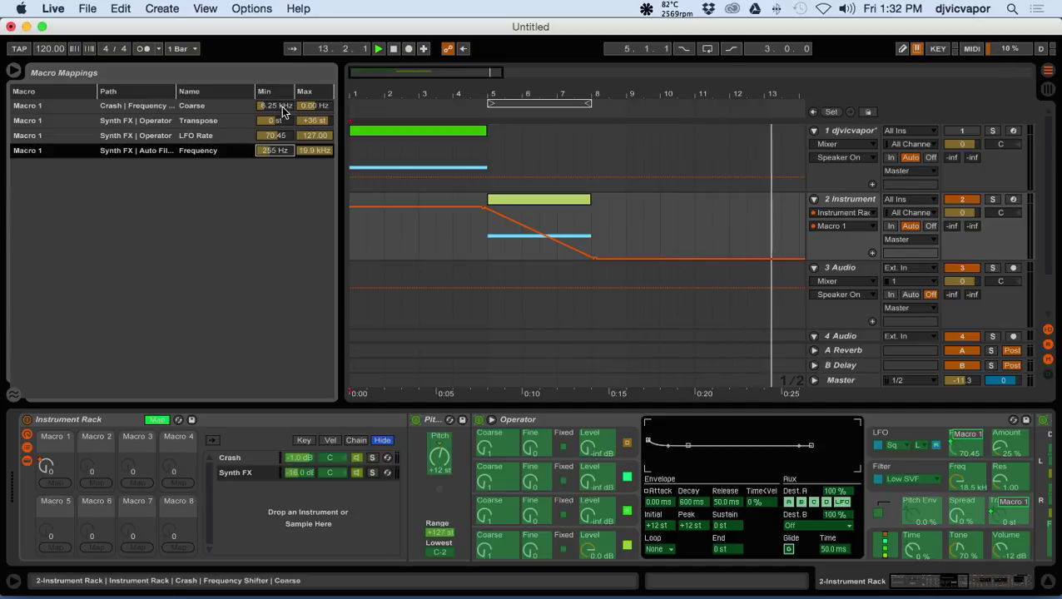
pyautogui.click(610, 344)
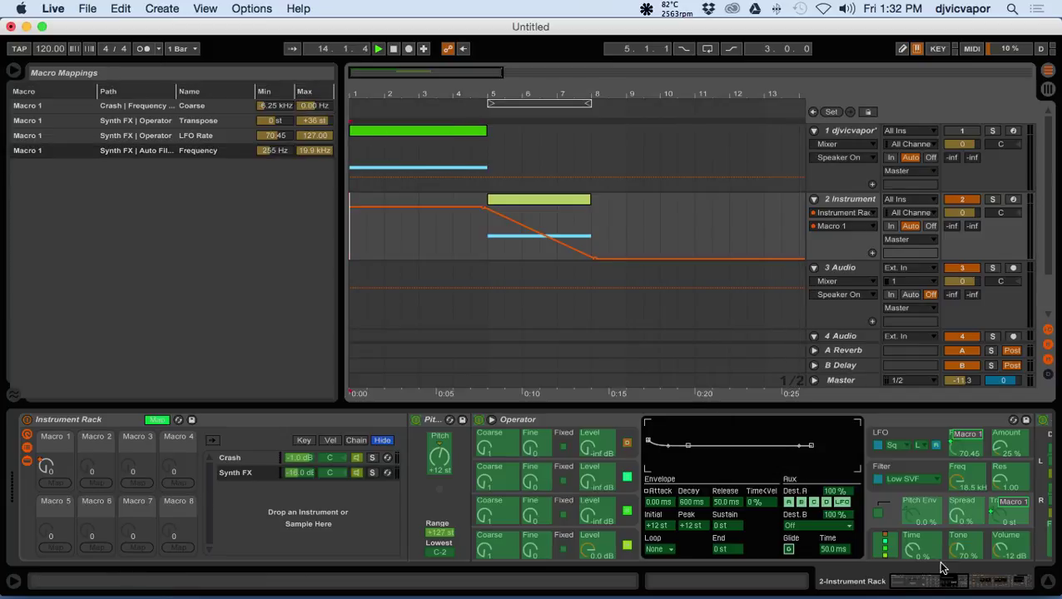
pyautogui.moveTo(945, 579); pyautogui.dragTo(1007, 581)
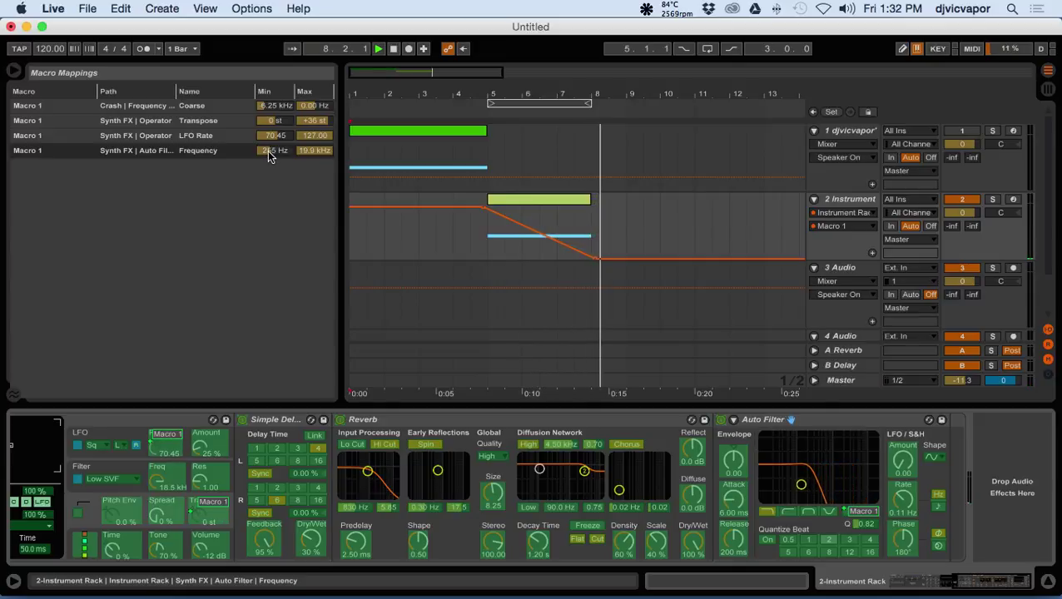
pyautogui.moveTo(267, 149); pyautogui.dragTo(267, 145)
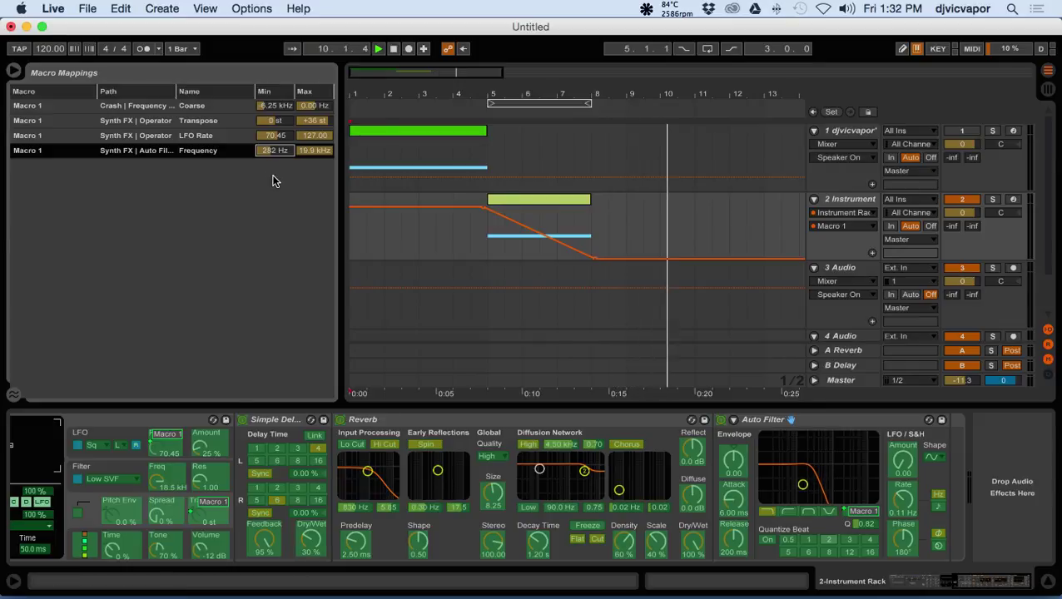
# Play again from just before bar 5, leave macro mapping mode and stop playback.
pyautogui.click(468, 106)
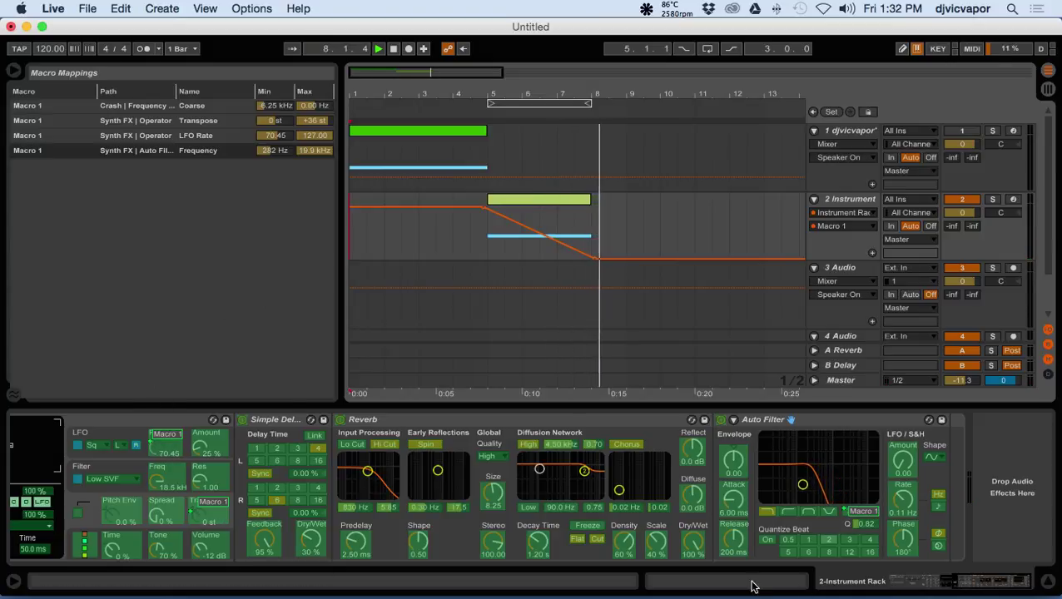
pyautogui.click(911, 585)
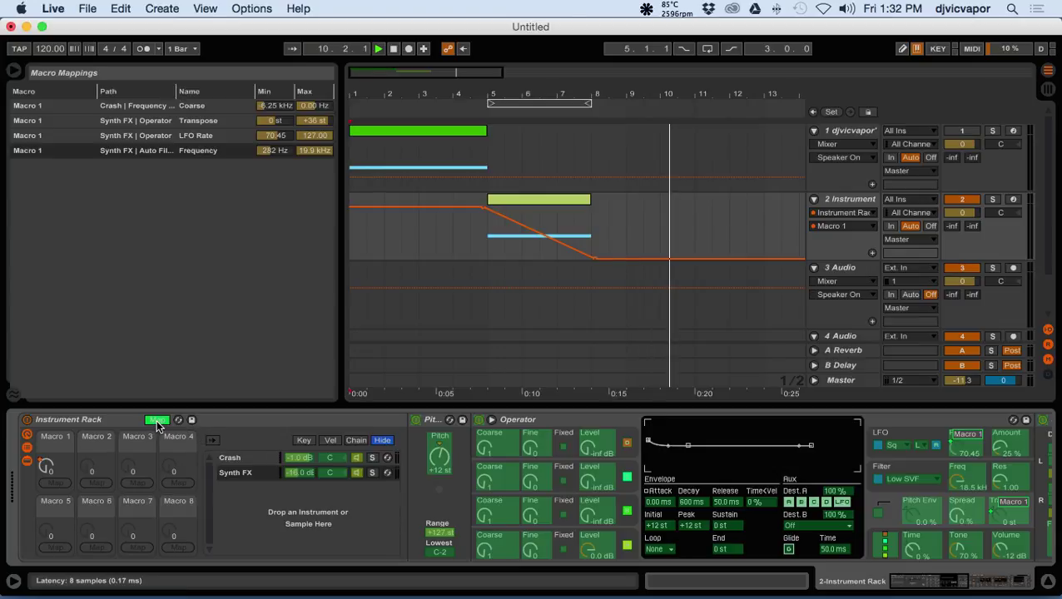
pyautogui.click(156, 421)
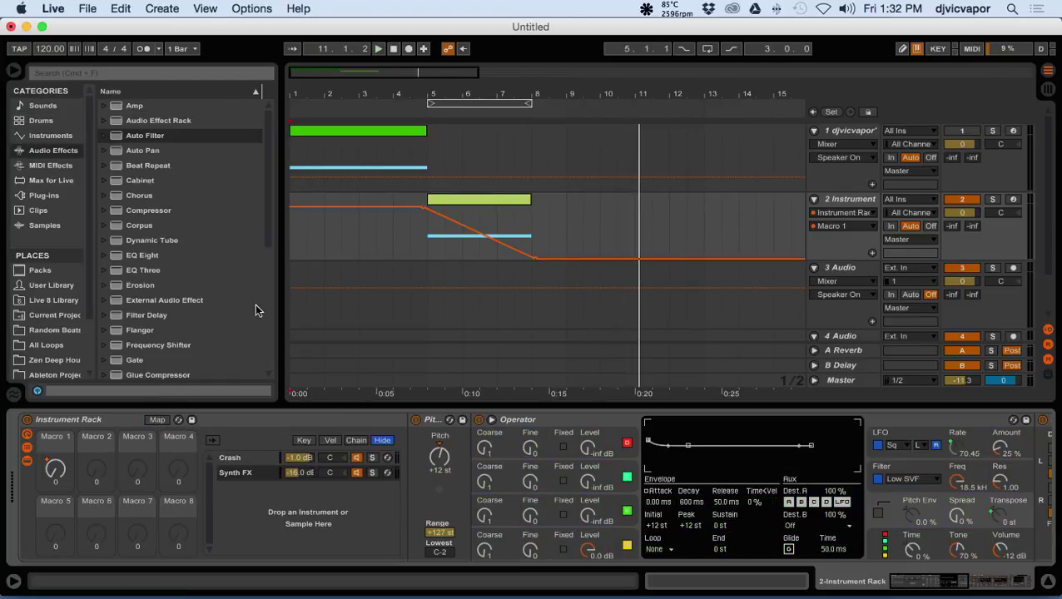
# Rename the Instrument Rack to the producer's artist name in possessive form followed by "Falling Rack FX".
pyautogui.rightClick(69, 424)
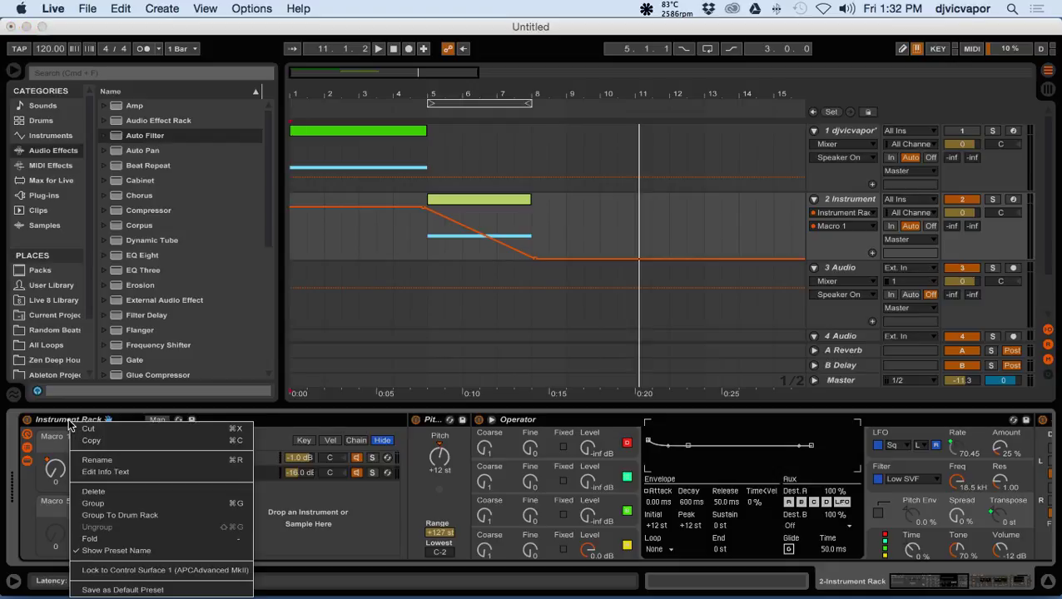
pyautogui.click(97, 460)
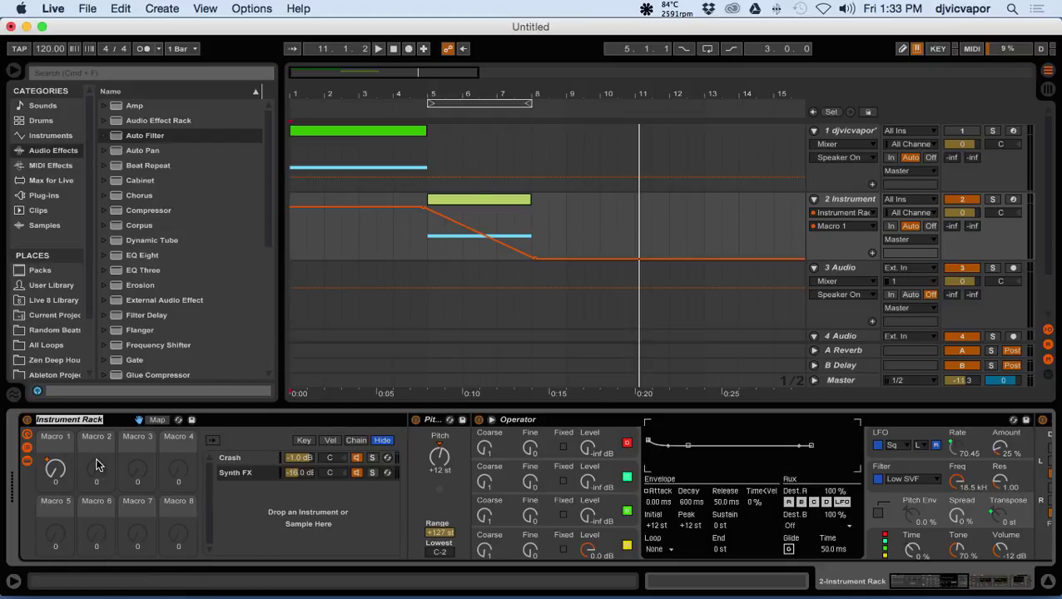
pyautogui.write("djvicvapor's")
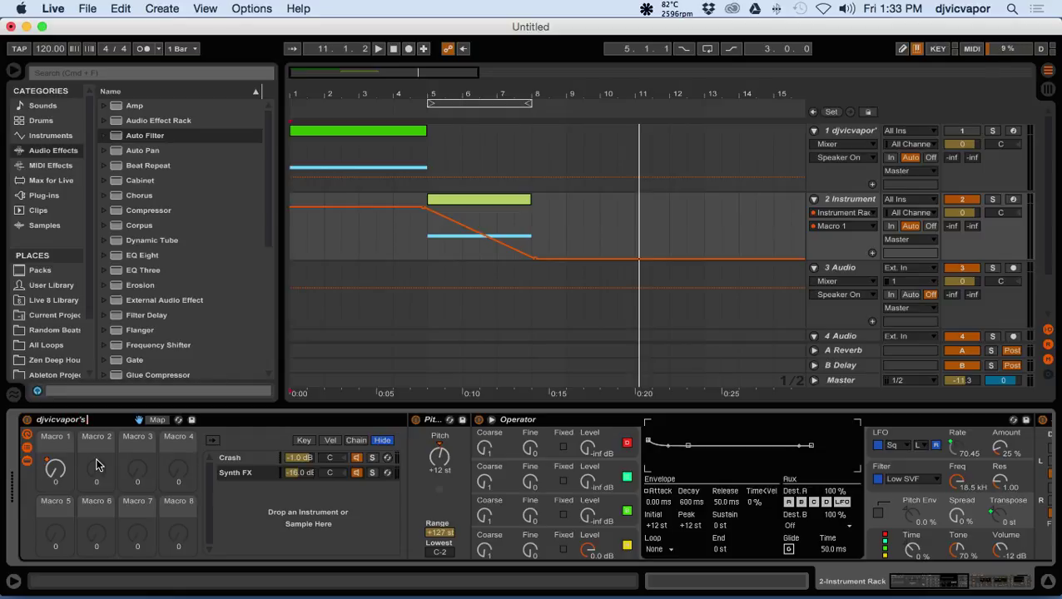
pyautogui.write(' Falling Rack FX')
pyautogui.press('Return')
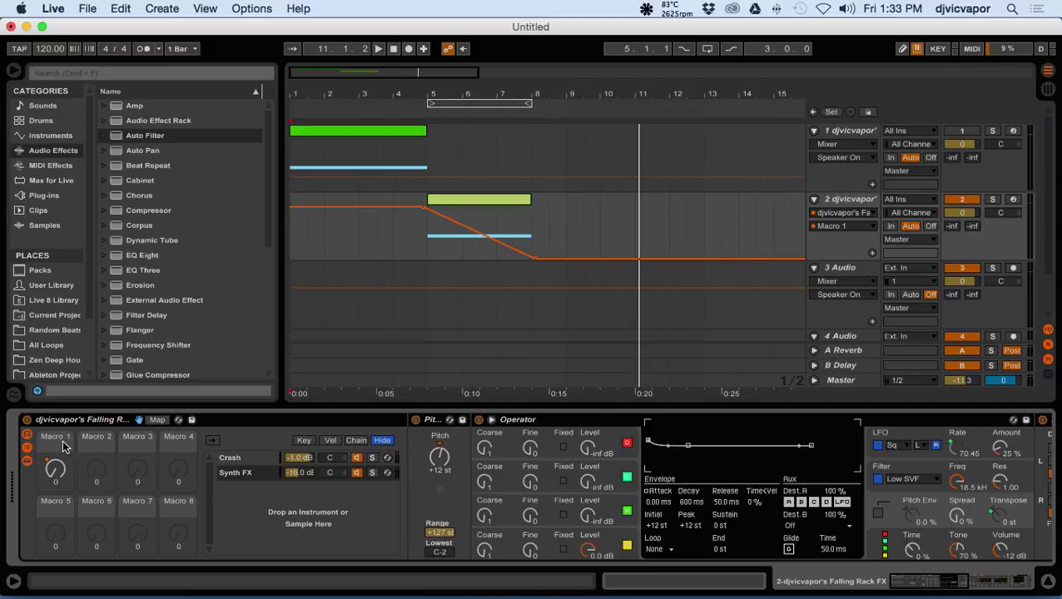
# Rename Macro 1 to "Faller" and colour it orange.
pyautogui.rightClick(66, 447)
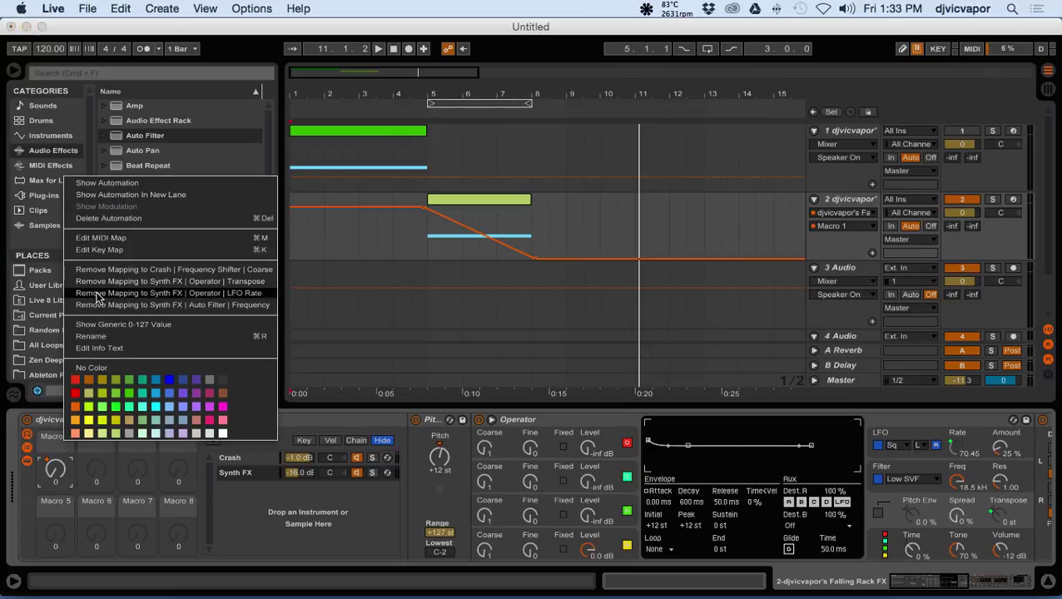
pyautogui.click(95, 336)
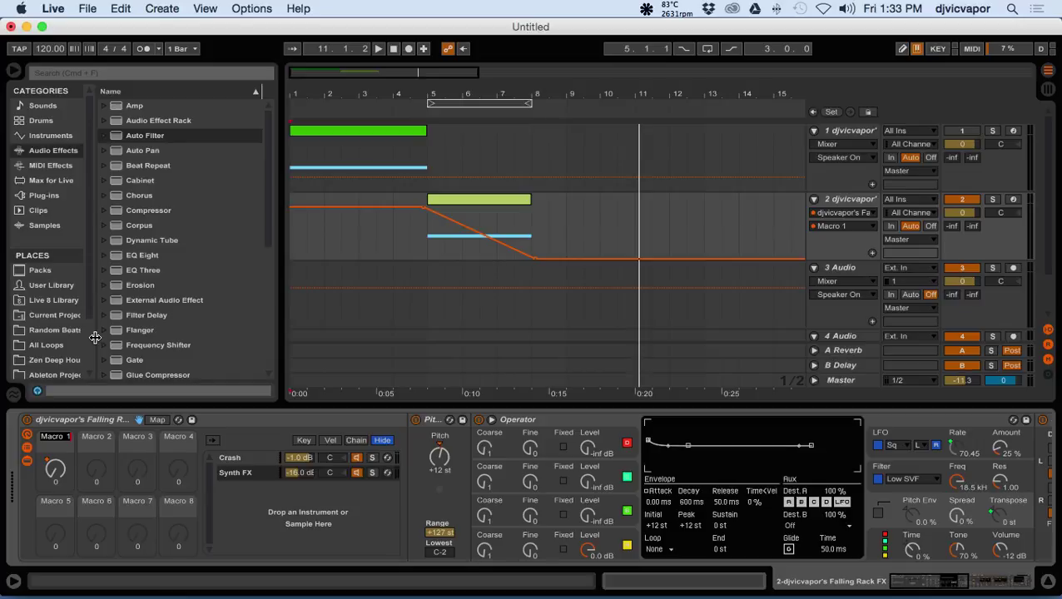
pyautogui.write('Faller')
pyautogui.rightClick(62, 441)
pyautogui.click(74, 424)
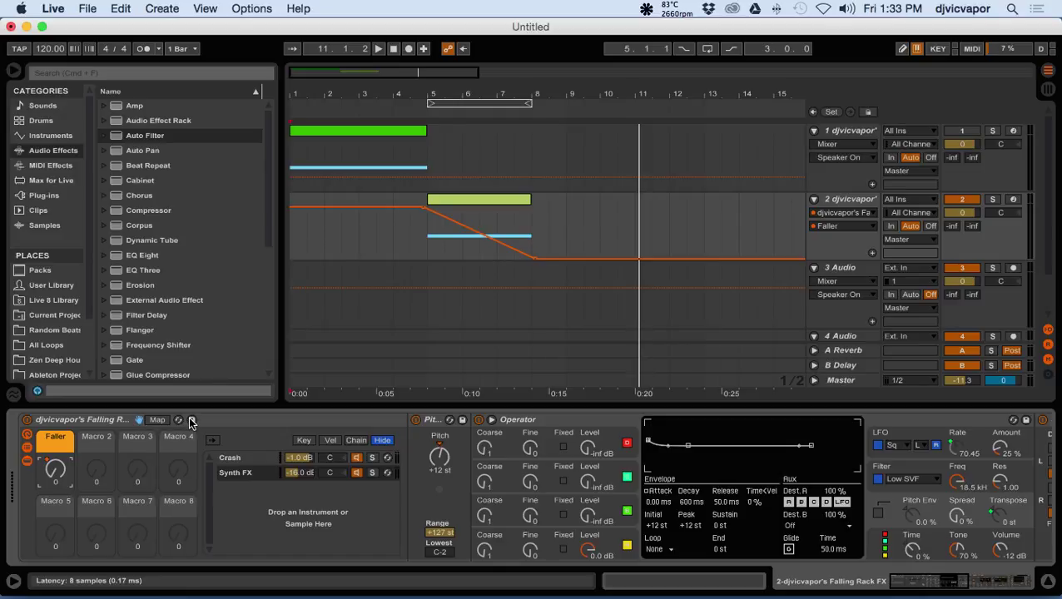
# Hide the rack's devices and chain list, and save the rack as a preset in the User Library under its current name.
pyautogui.click(27, 460)
pyautogui.click(27, 447)
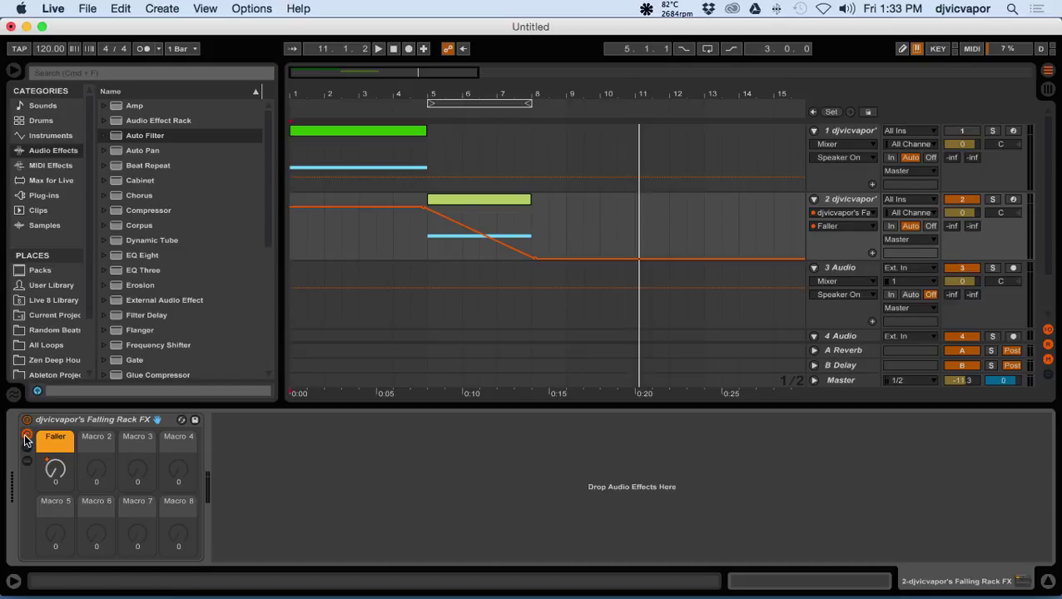
pyautogui.click(196, 424)
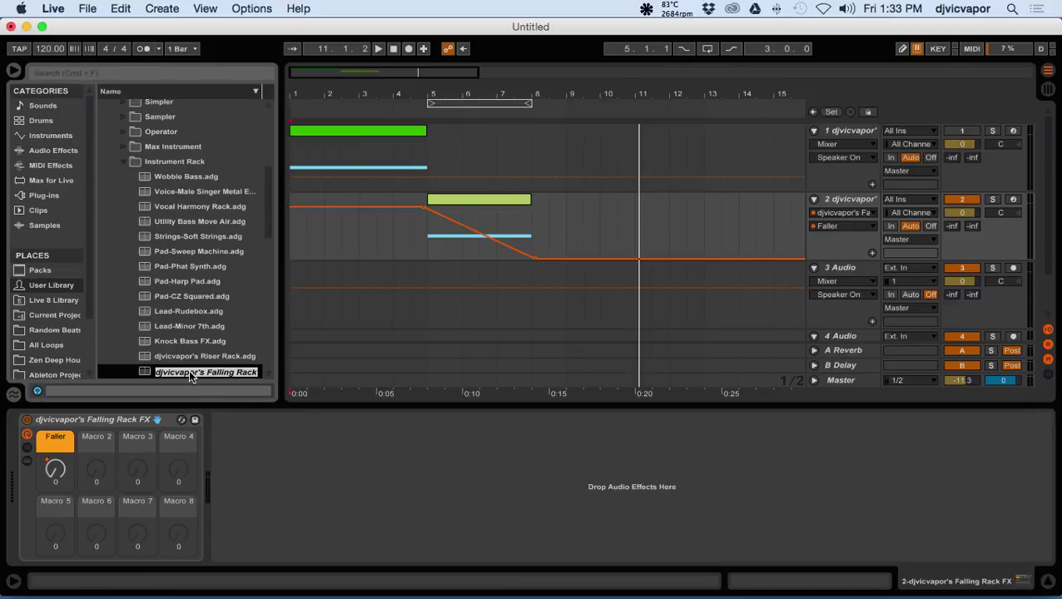
pyautogui.press('Return')
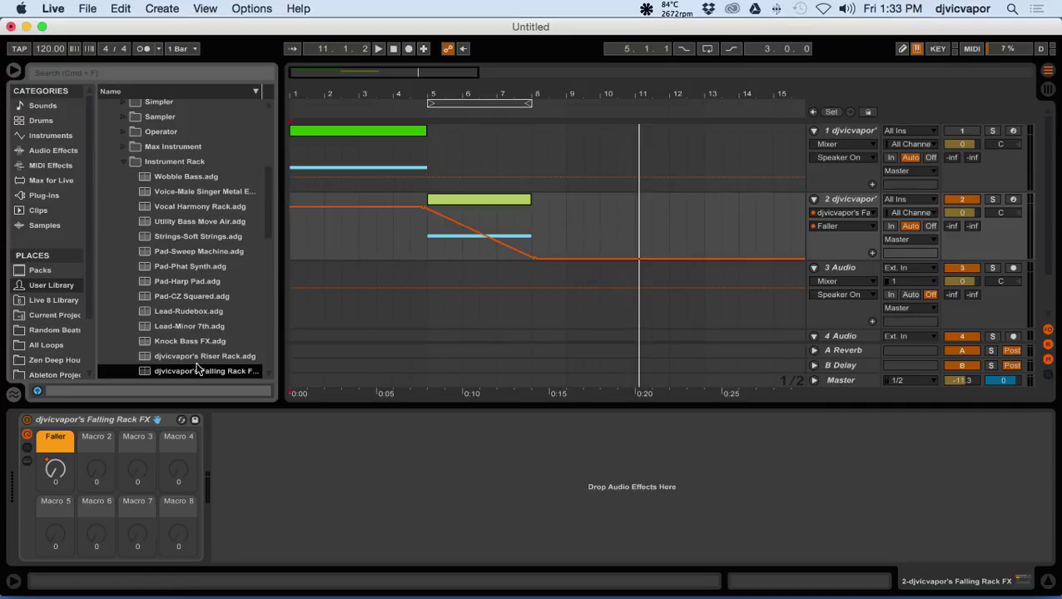
pyautogui.hotkey('ctrl', 'Up')
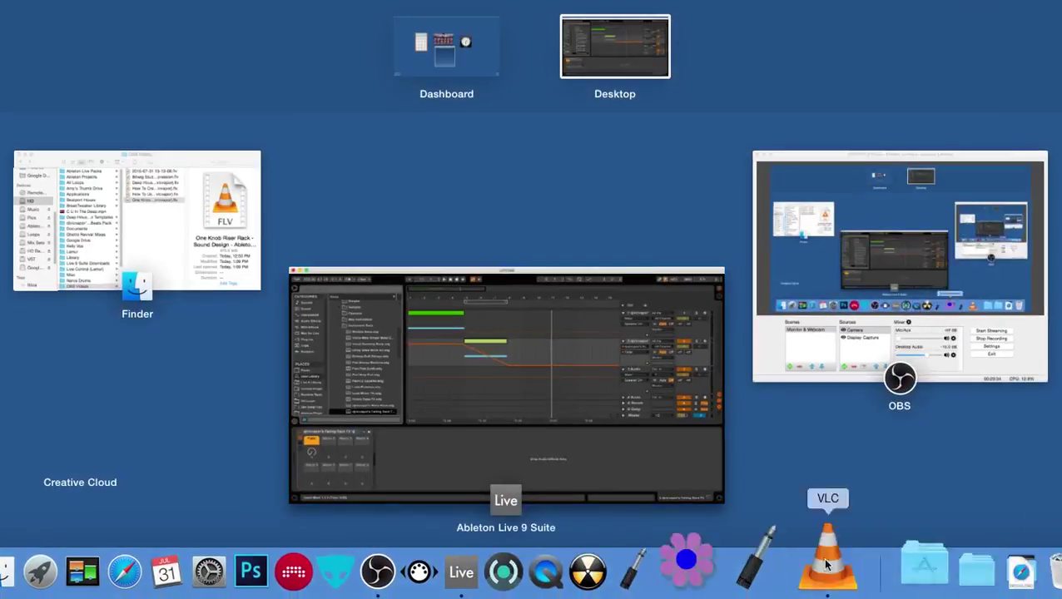